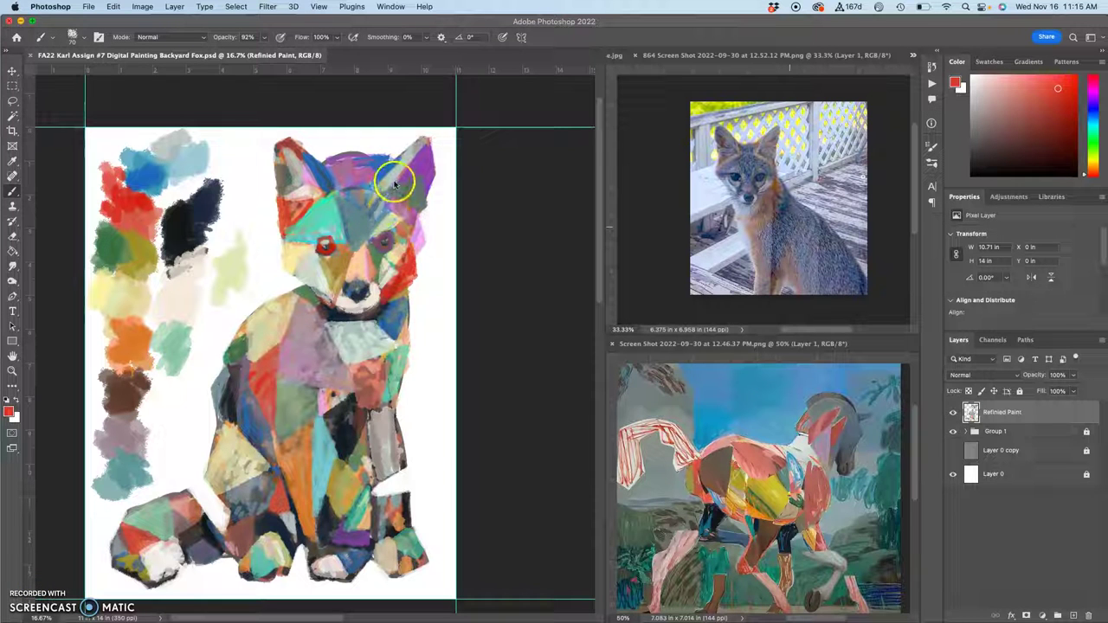
- Examine the brushwork on the painted fox's face and chest up close
left_click(284, 58)
key("super+plus")
key("super+plus")
key("super+plus")
key("super+plus")
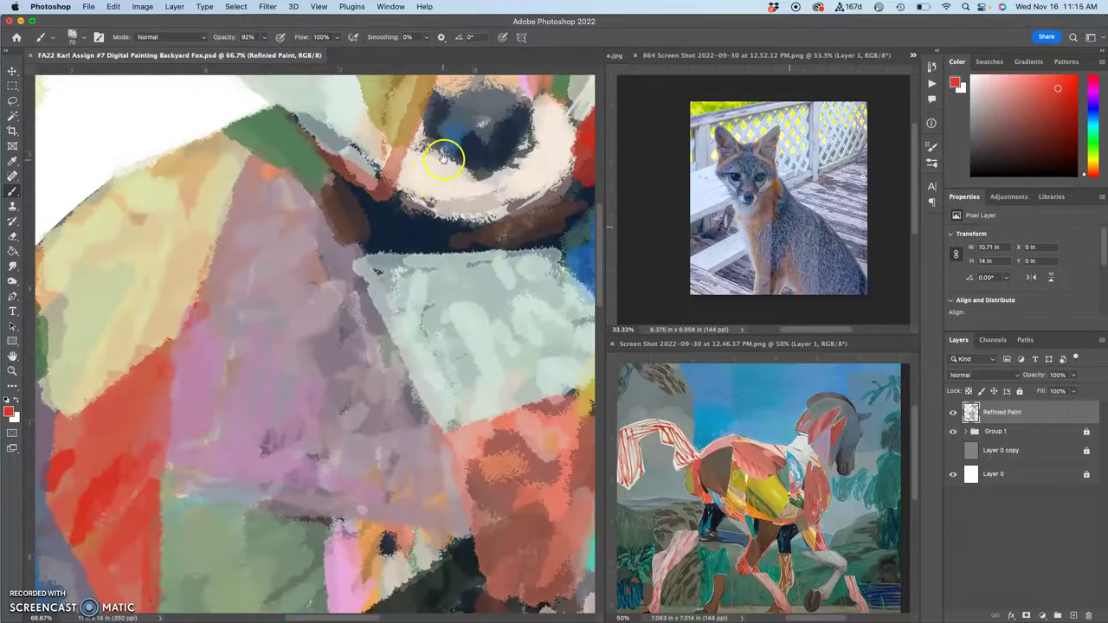
scroll(443, 156, "up", 10)
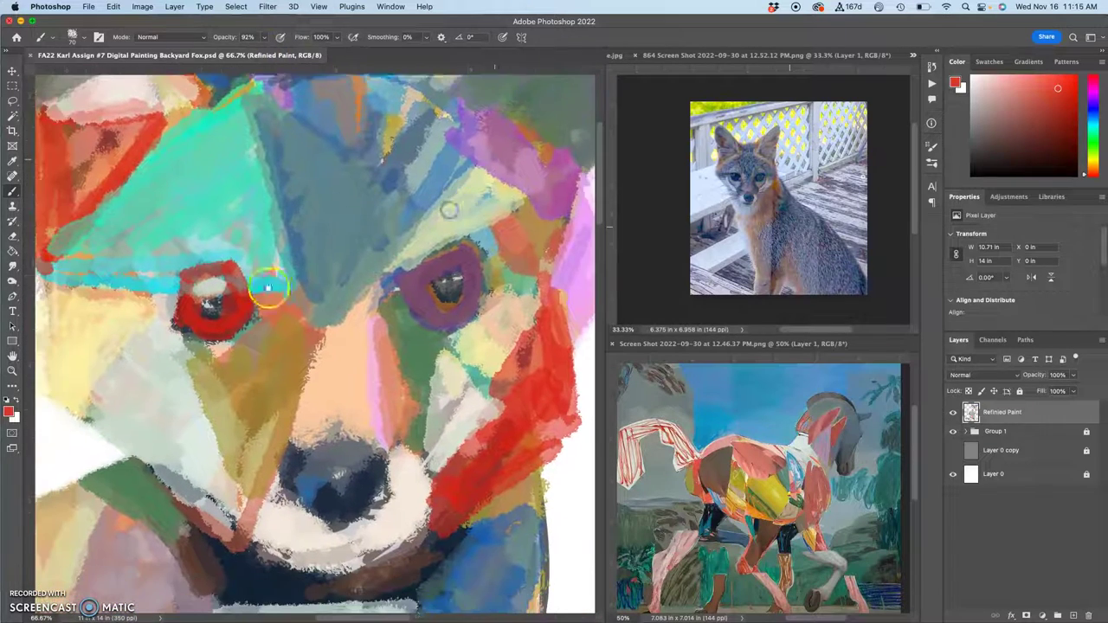
left_click_drag(259, 255, 268, 247)
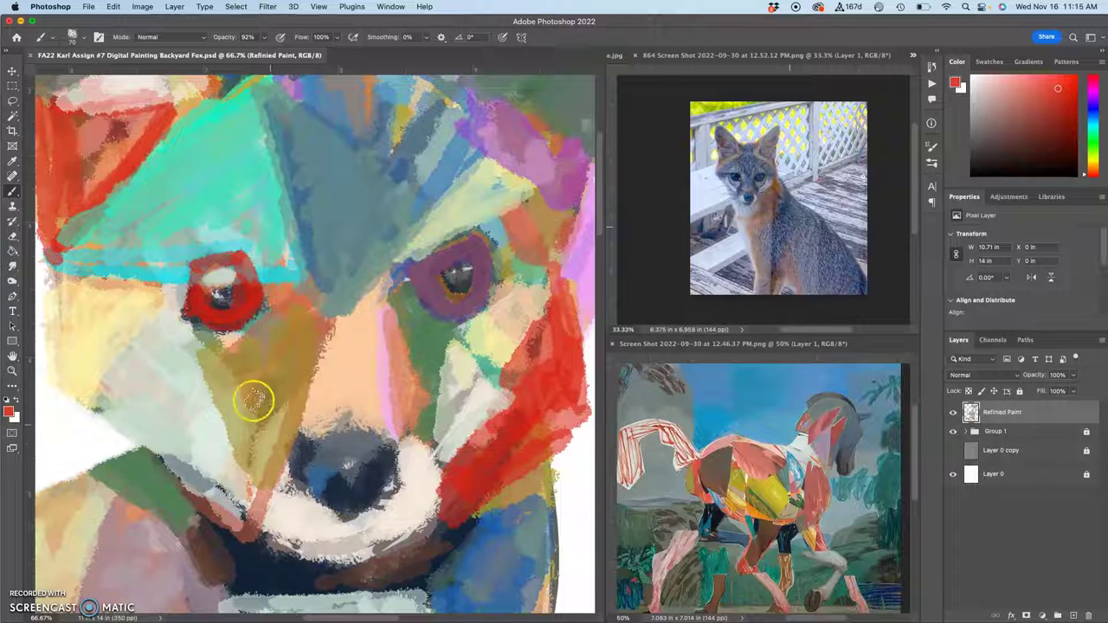
left_click_drag(373, 277, 387, 209)
scroll(386, 209, "down", 10)
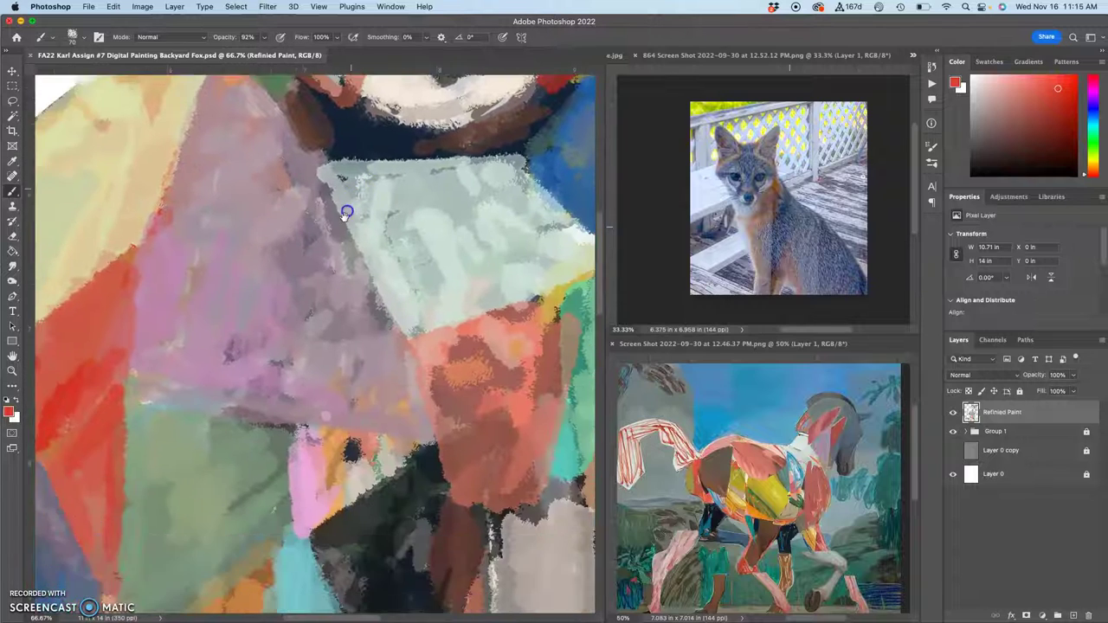
key("super+minus")
key("super+minus")
key("super+minus")
key("super+minus")
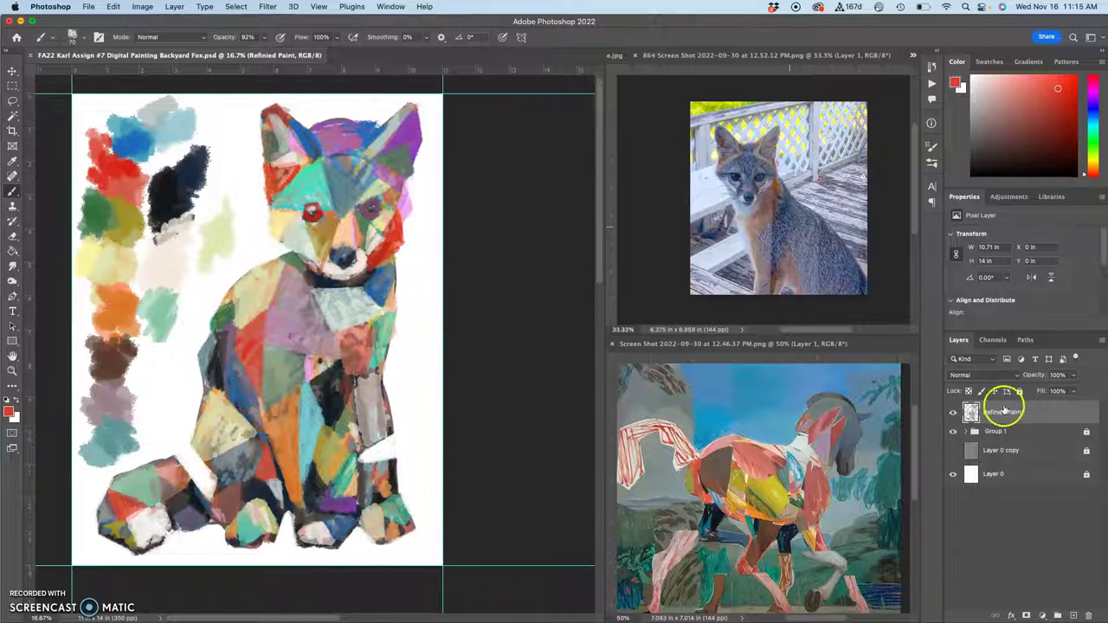
- Lock the Refinied Paint layer and add a new blank layer above it
left_click(1020, 392)
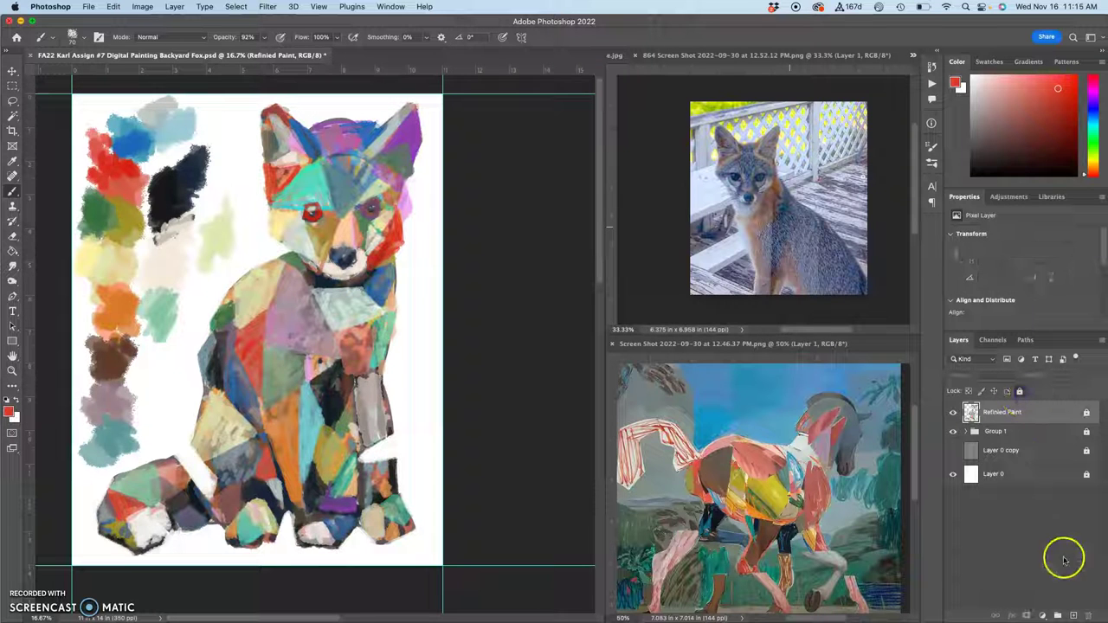
left_click(1074, 616)
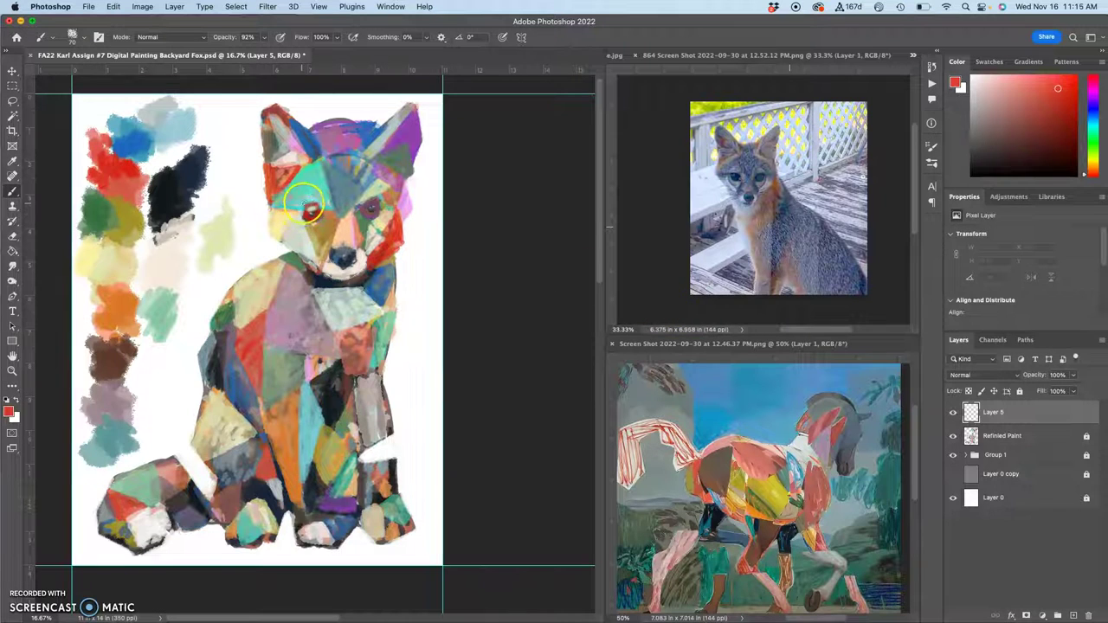
- Choose the Kyle's Real Oils Round Flex Wet brush from the Wet Media Brushes for painting the fox's face
key("super+equal")
key("super+equal")
key("super+equal")
key("super+equal")
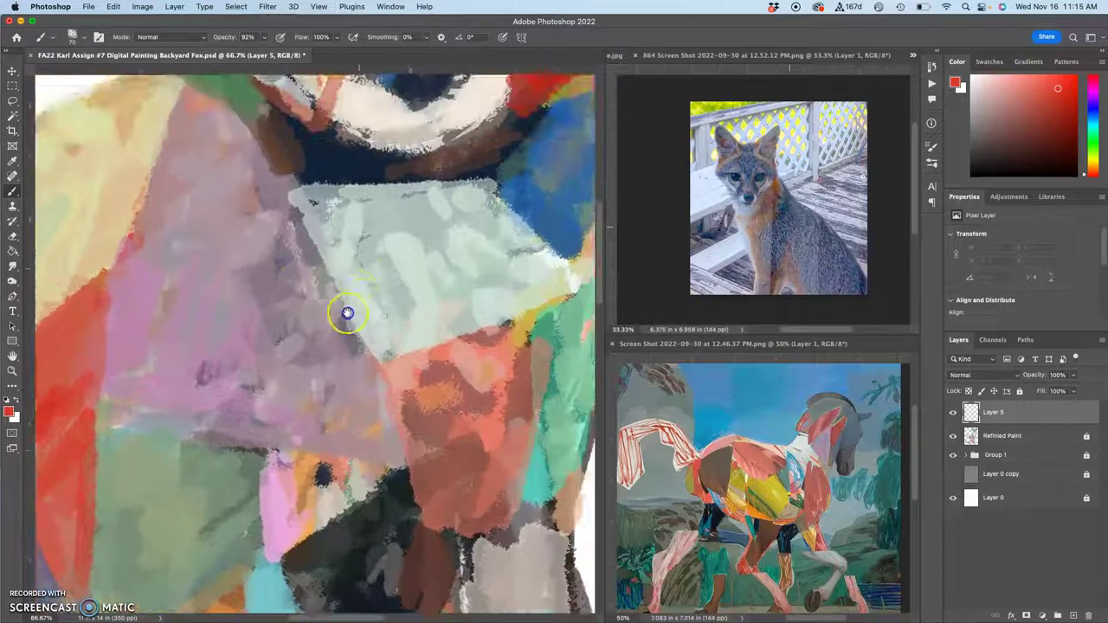
scroll(339, 347, "up", 10)
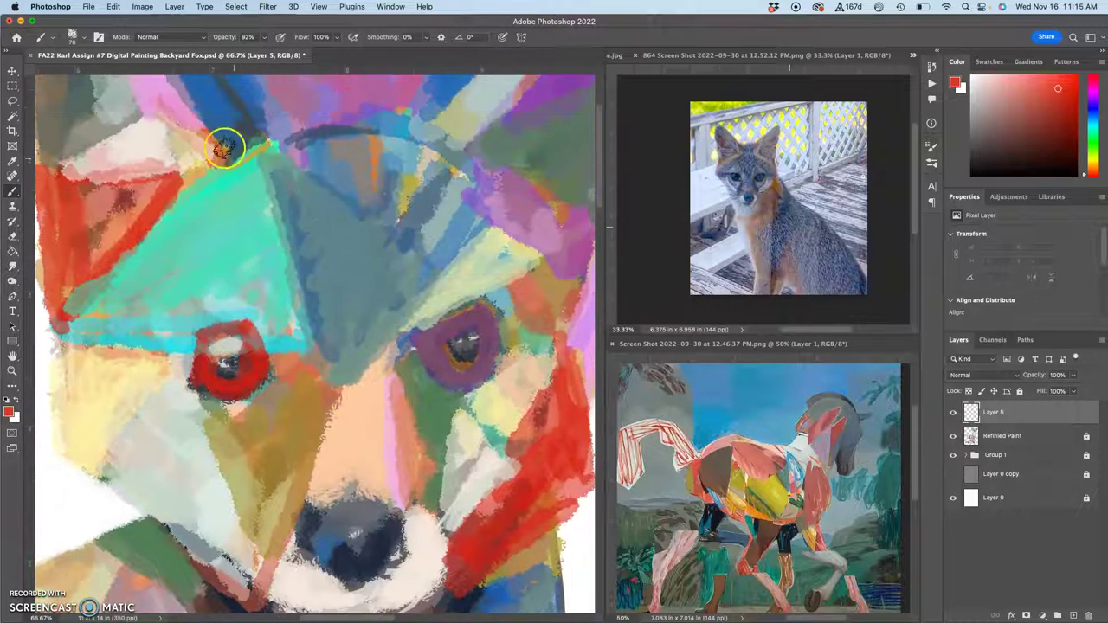
left_click(80, 39)
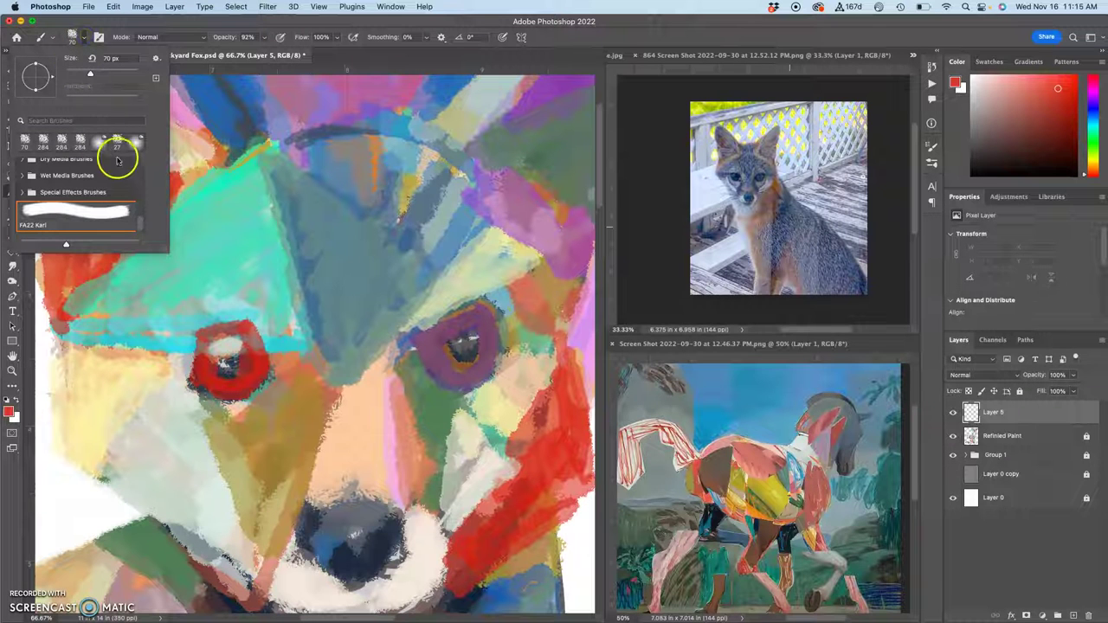
left_click(47, 179)
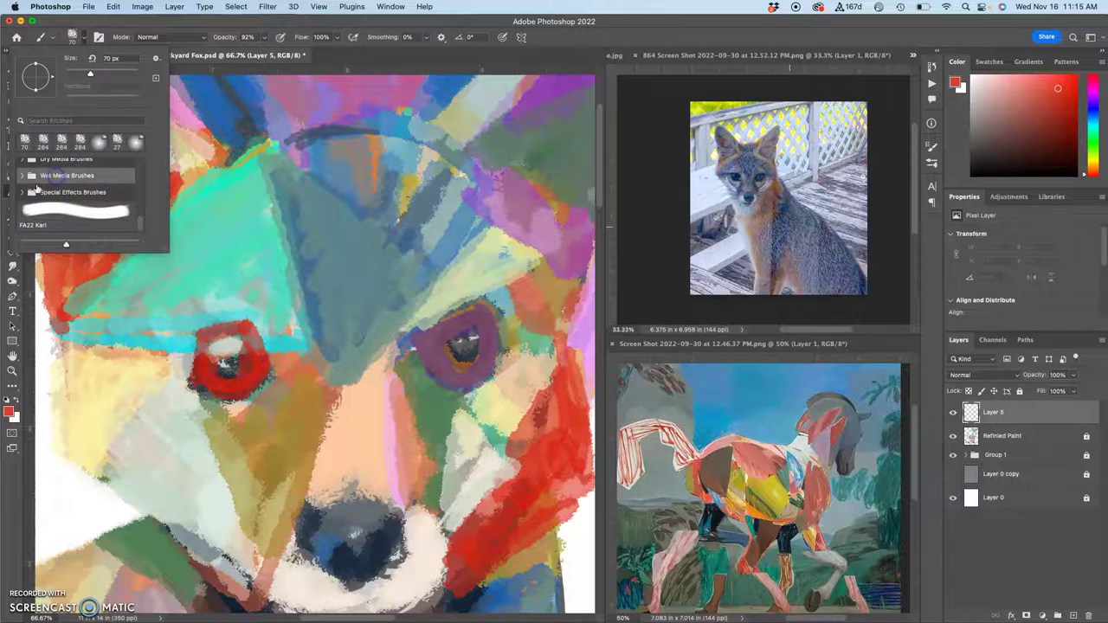
left_click(23, 176)
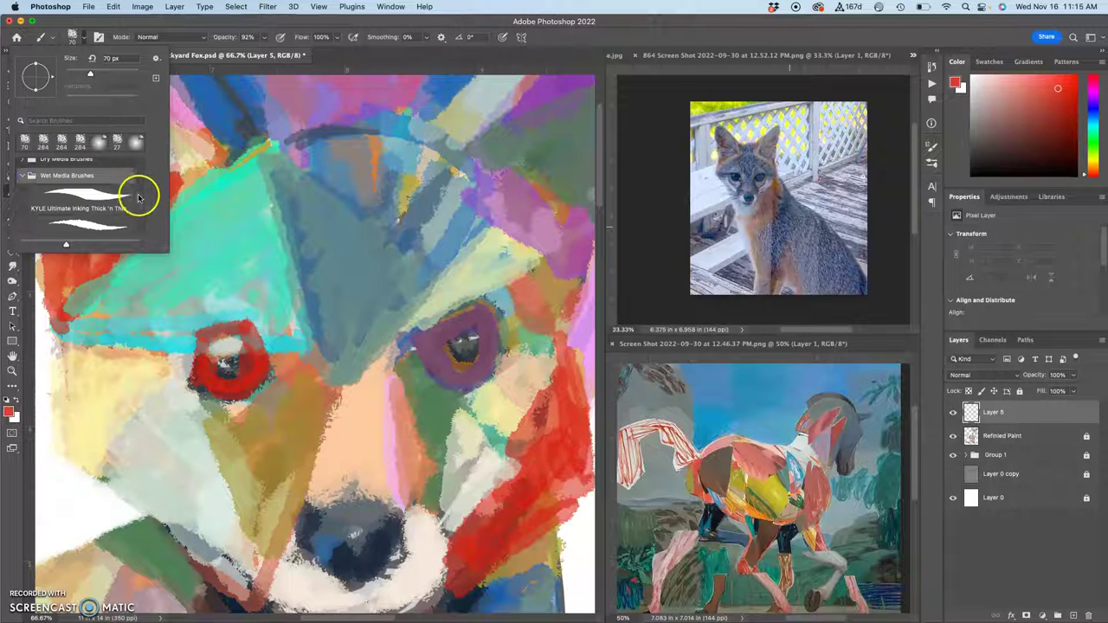
scroll(138, 199, "down", 8)
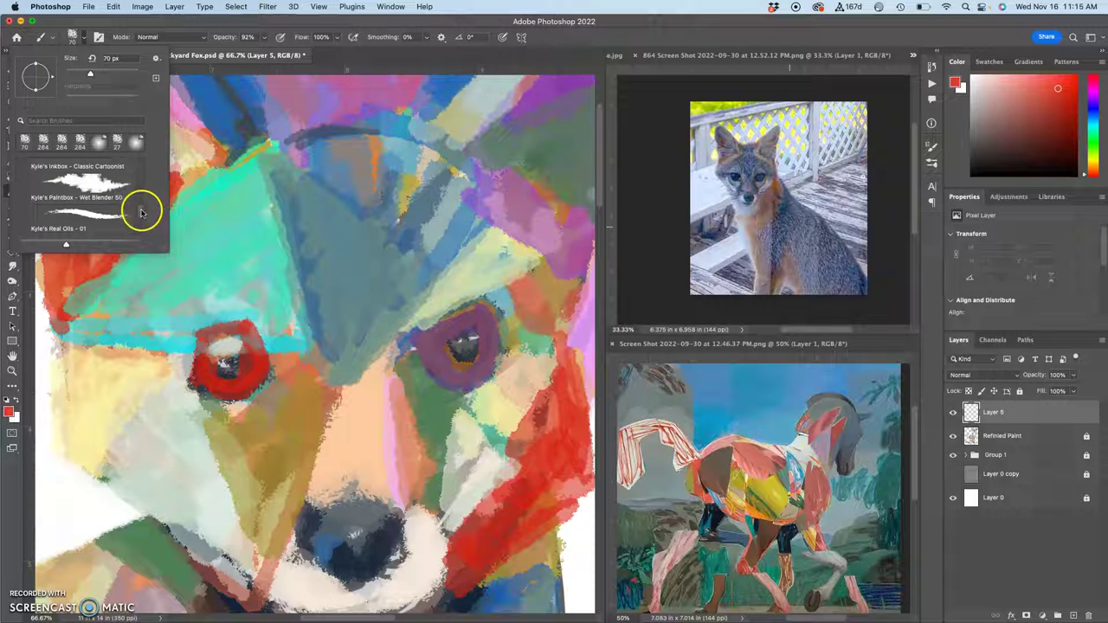
scroll(142, 212, "down", 4)
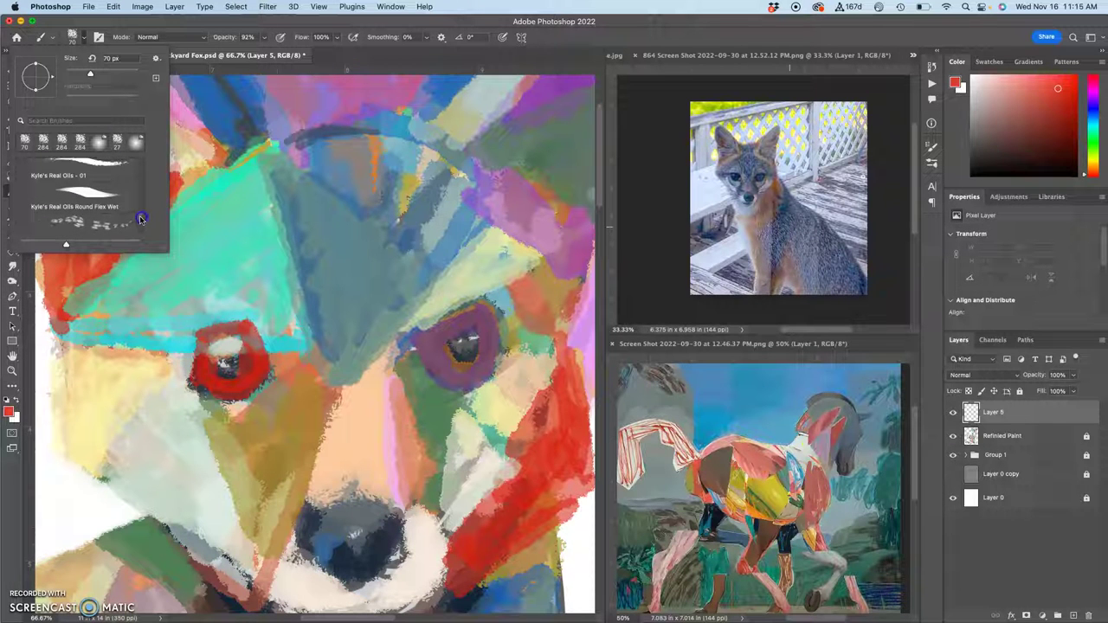
left_click(96, 200)
- Try red Mixer Brush strokes on the fox's blue-grey forehead plane and undo the last one
mouse_move(322, 226)
left_mouse_down()
mouse_move(359, 255)
mouse_move(318, 235)
mouse_move(351, 278)
mouse_move(343, 304)
mouse_move(323, 305)
mouse_move(309, 268)
mouse_move(303, 275)
mouse_move(290, 215)
left_mouse_up()
key("super+equal")
key("super+equal")
key("super+equal")
key("super+equal")
key("super+equal")
key("super+equal")
key("super+equal")
left_click_drag(411, 353, 344, 263)
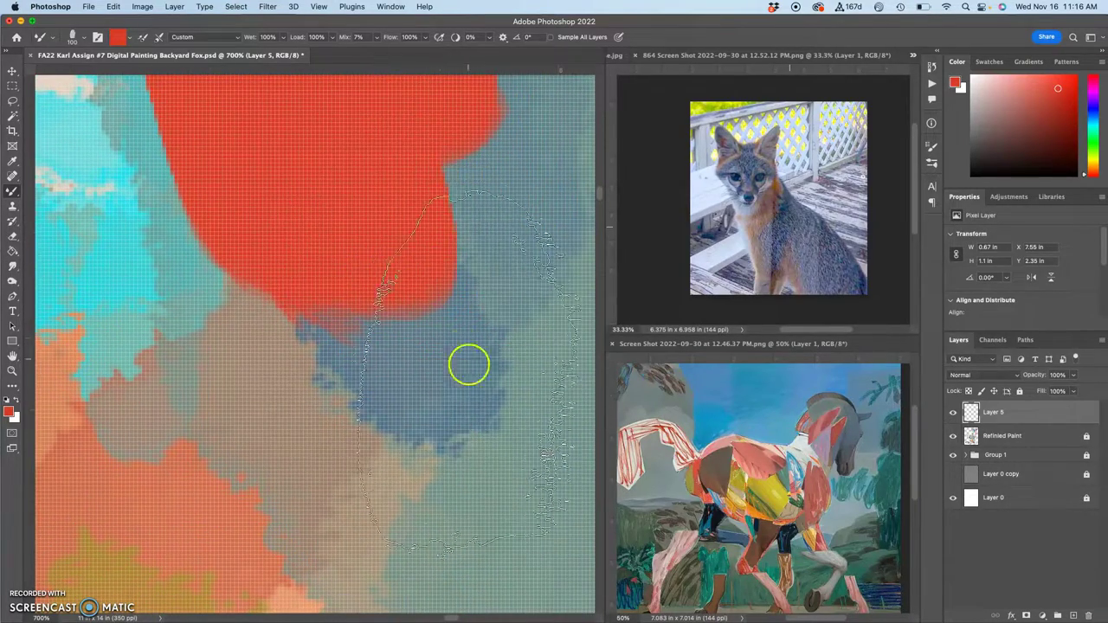
key("super+z")
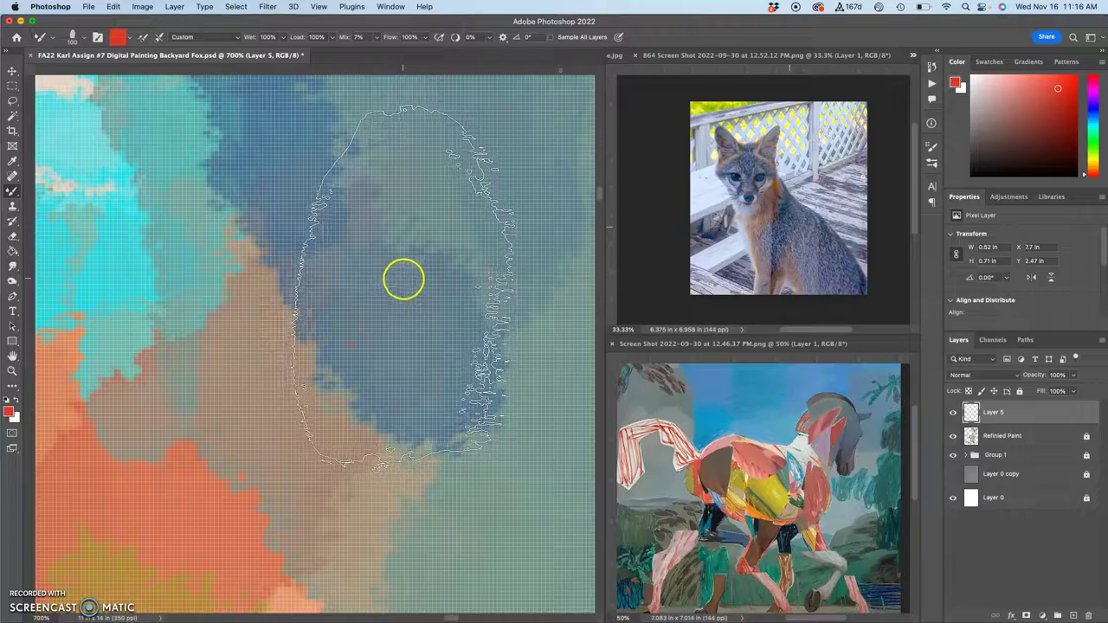
- Paint several broad red test strokes across the forehead plane and clear them all from the new layer
left_click_drag(398, 240, 381, 571)
mouse_move(299, 249)
left_mouse_down()
mouse_move(373, 352)
mouse_move(445, 423)
left_mouse_up()
mouse_move(234, 245)
left_mouse_down()
mouse_move(300, 410)
mouse_move(326, 438)
left_mouse_up()
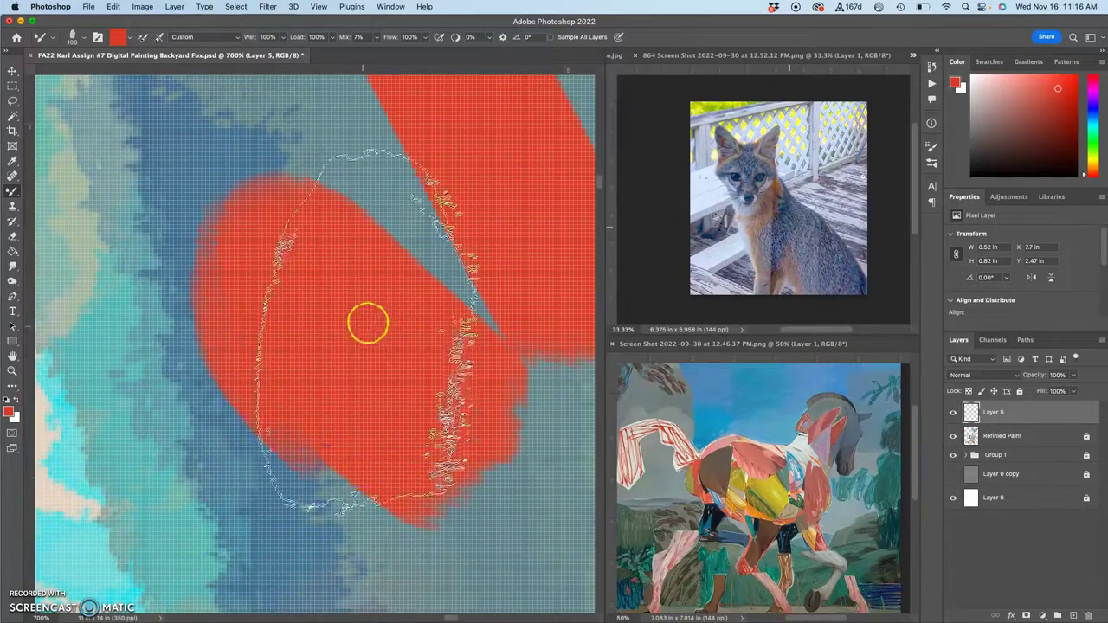
key("super+minus")
key("super+minus")
key("super+minus")
key("super+minus")
key("super+minus")
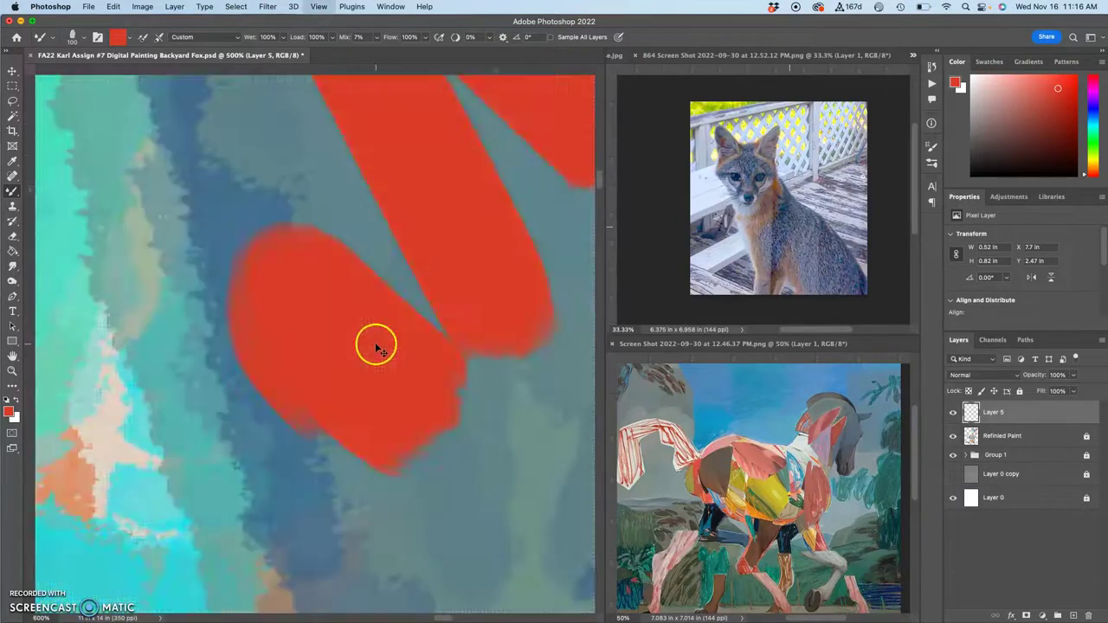
scroll(376, 346, "down", 2)
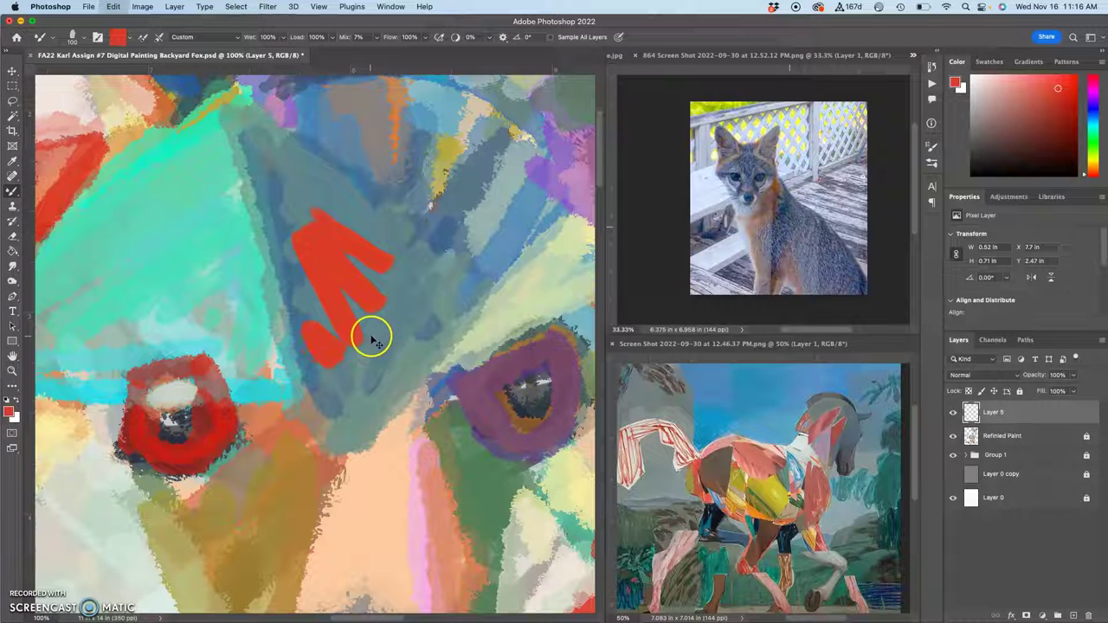
key("Delete")
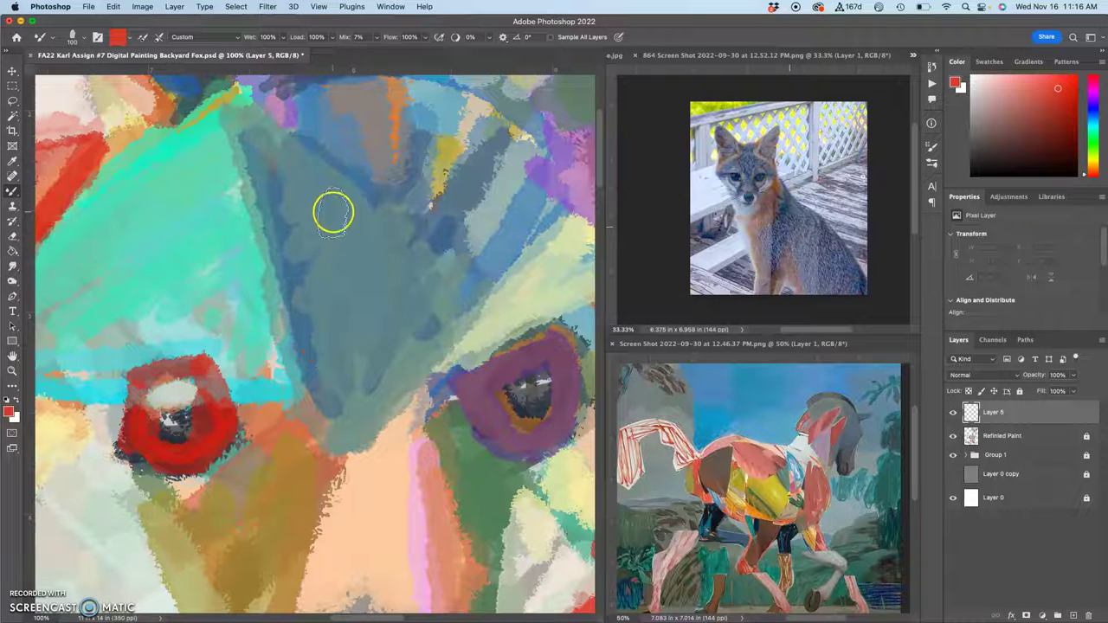
- Examine the fox's eyes and muzzle in the reference photo at 200% zoom
left_click(758, 211)
scroll(763, 212, "up", 5)
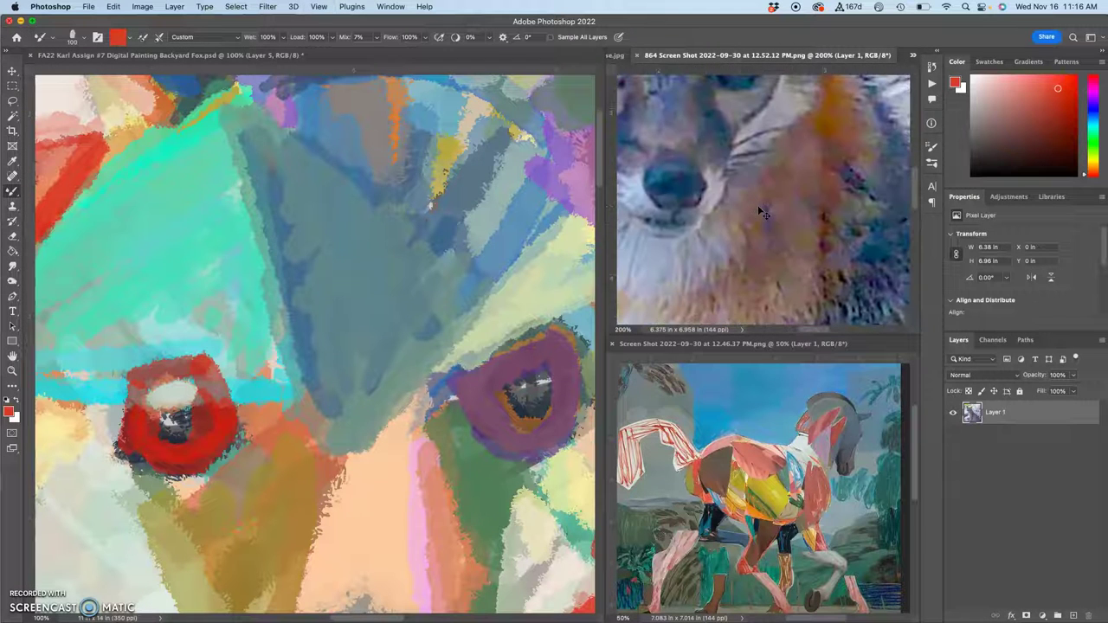
mouse_move(706, 222)
left_mouse_down()
mouse_move(828, 313)
mouse_move(824, 299)
left_mouse_up()
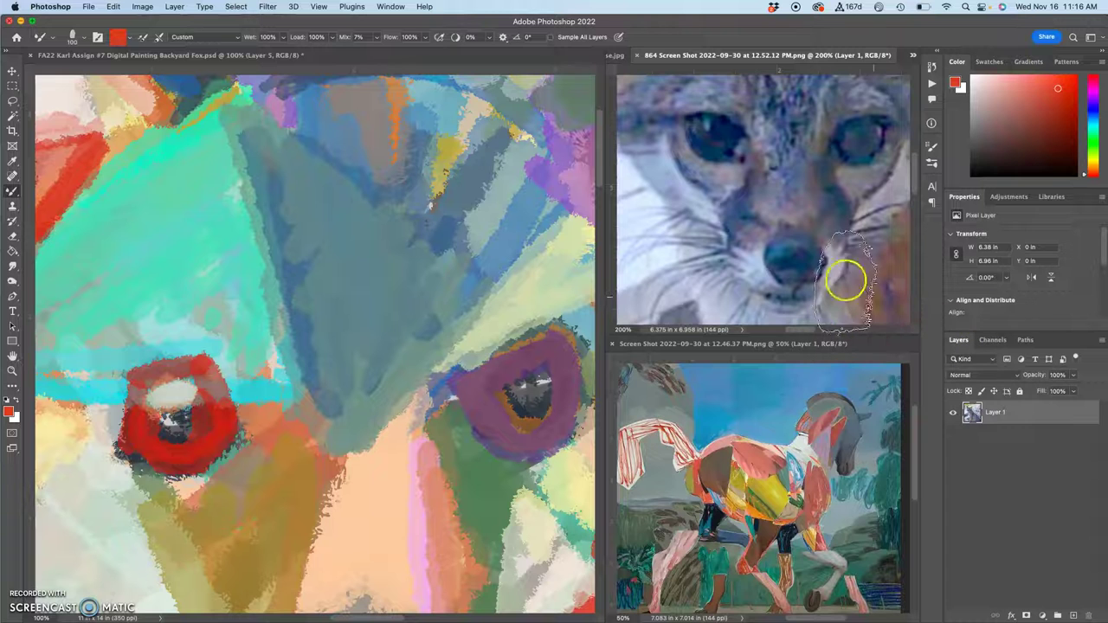
- Return to the fox painting, sample the muted brown from the rim of the red eye and dab it there
left_click(245, 57)
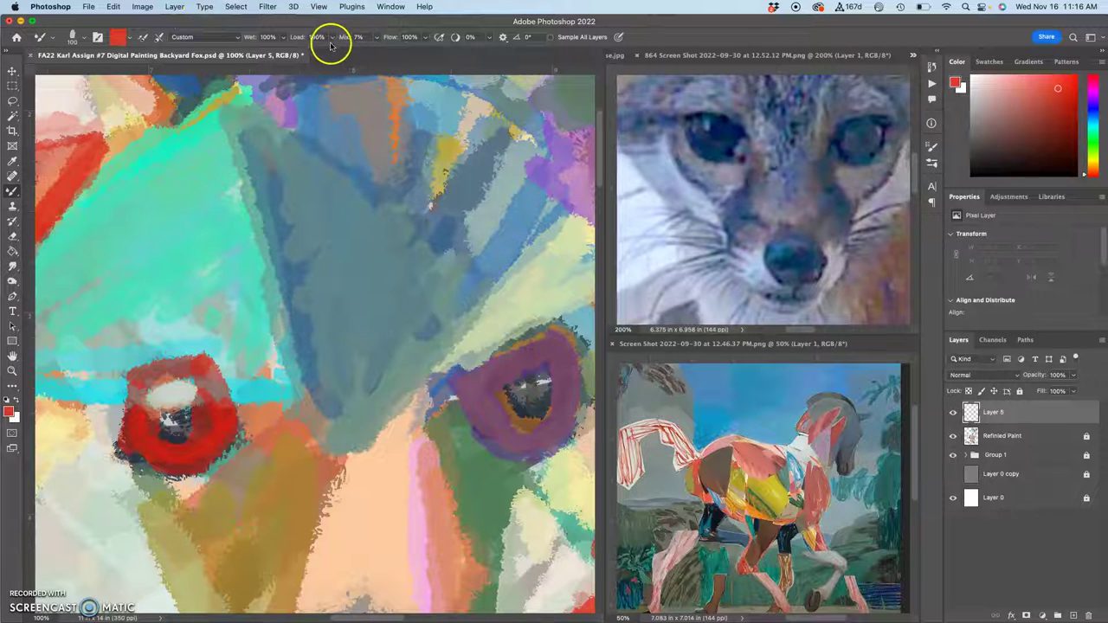
left_click(281, 38)
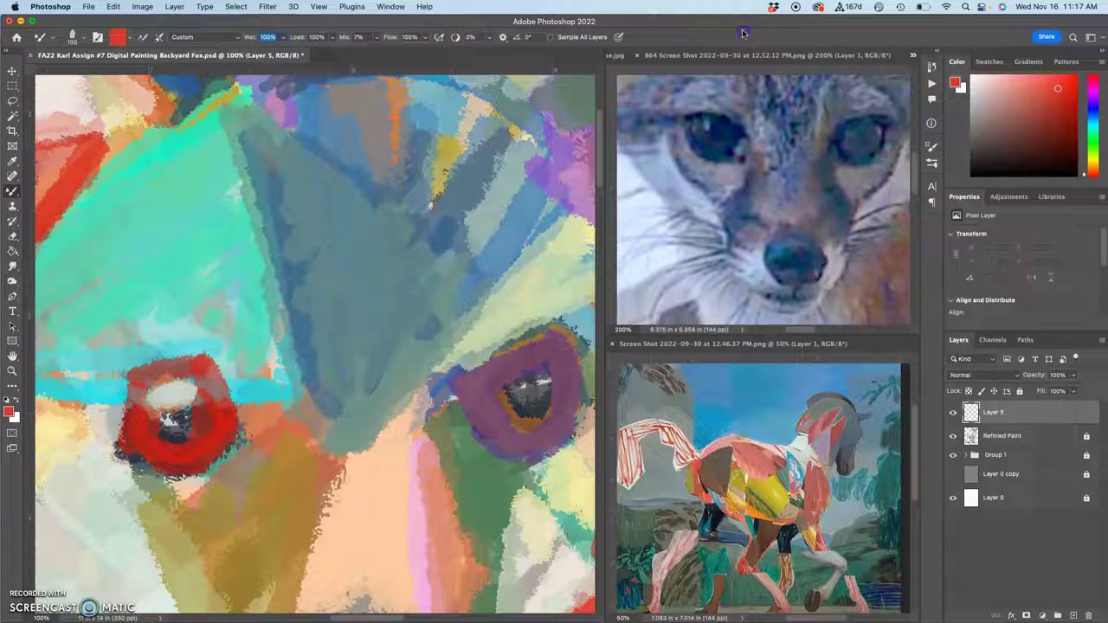
left_click(130, 40)
left_click(129, 39)
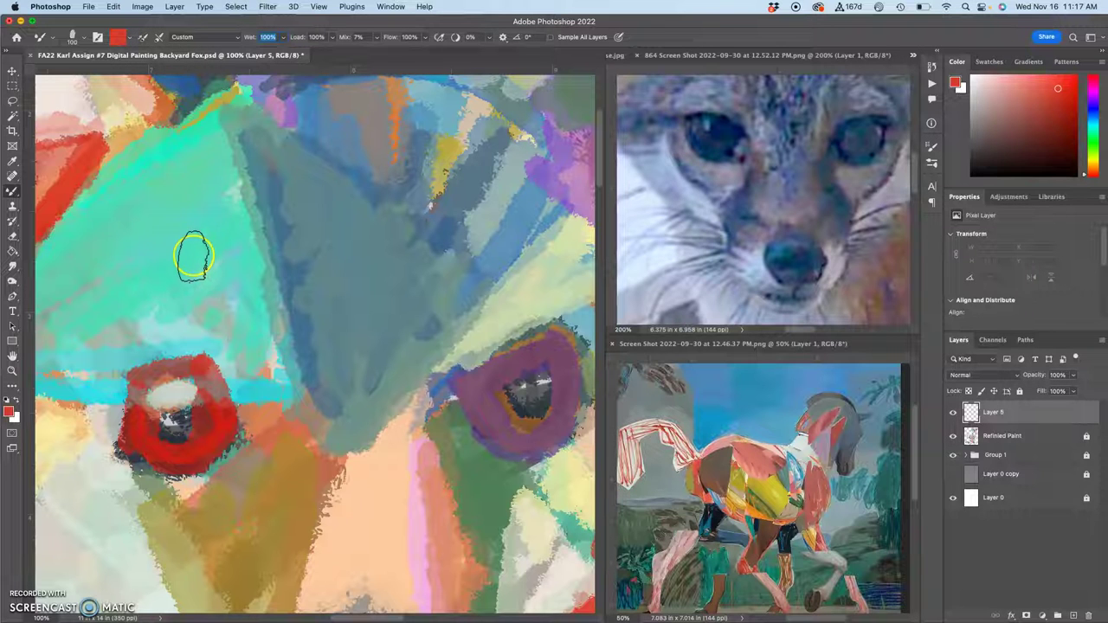
left_click(219, 382)
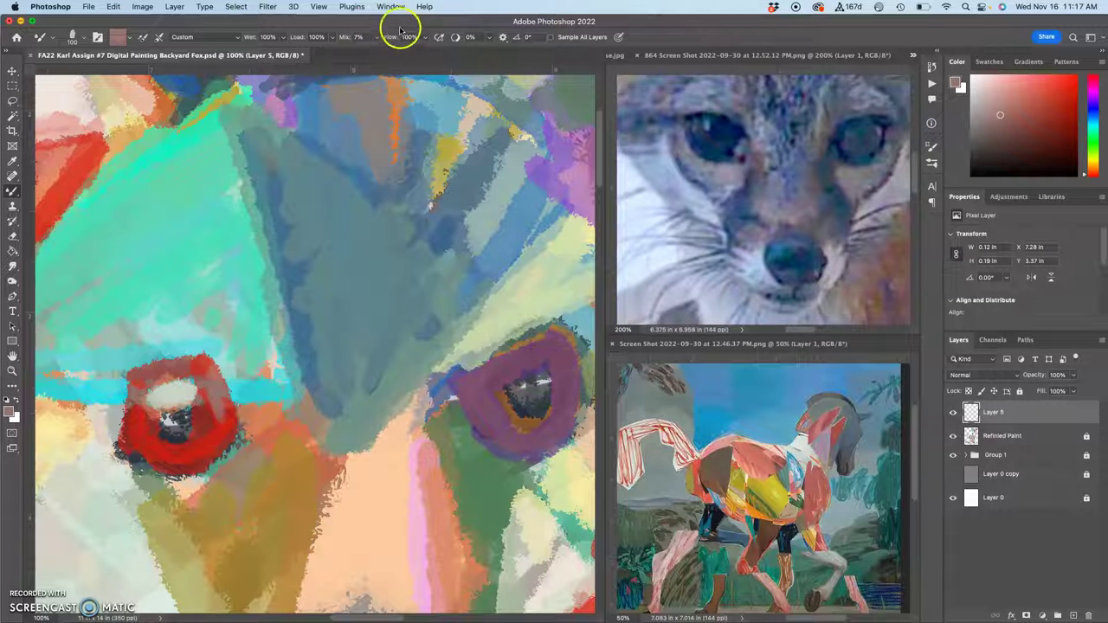
- Set the Mixer Brush wetness to 81%, test it with brown strokes on the forehead plane and undo those strokes
left_click_drag(399, 23, 397, 47)
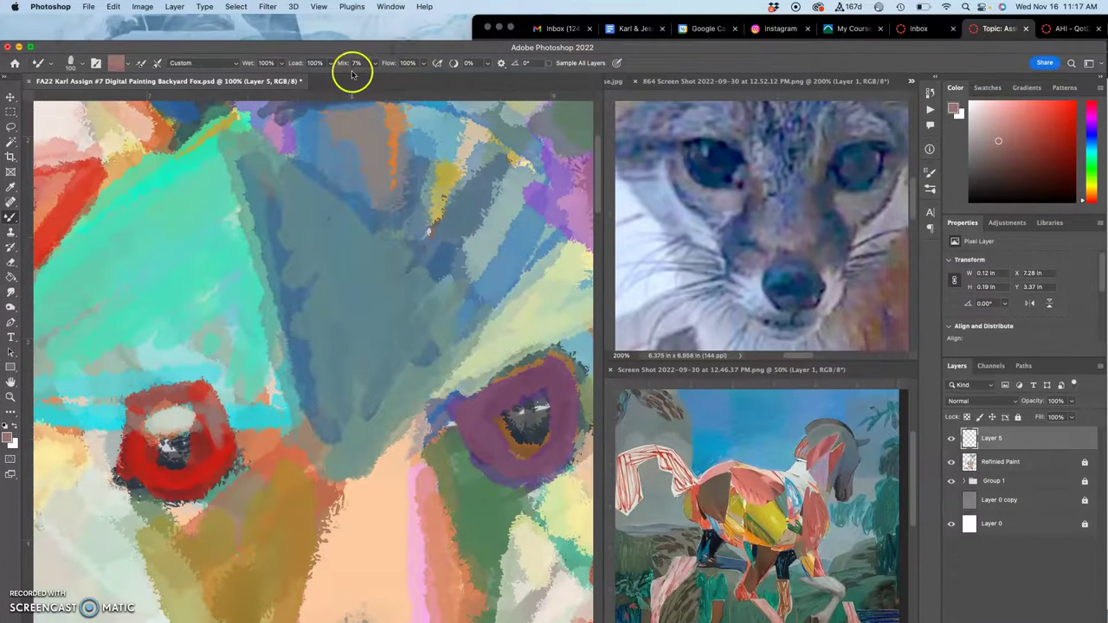
left_click(281, 65)
left_click(321, 243)
left_click_drag(299, 256, 322, 319)
left_click(280, 64)
double_click(295, 47)
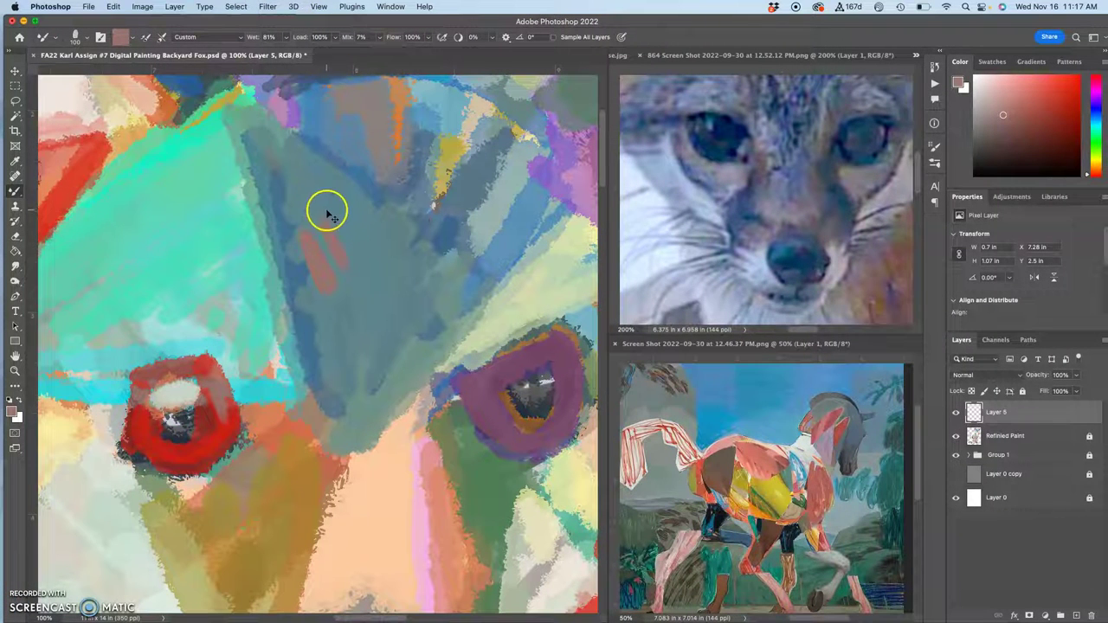
key("super+z")
key("super+z")
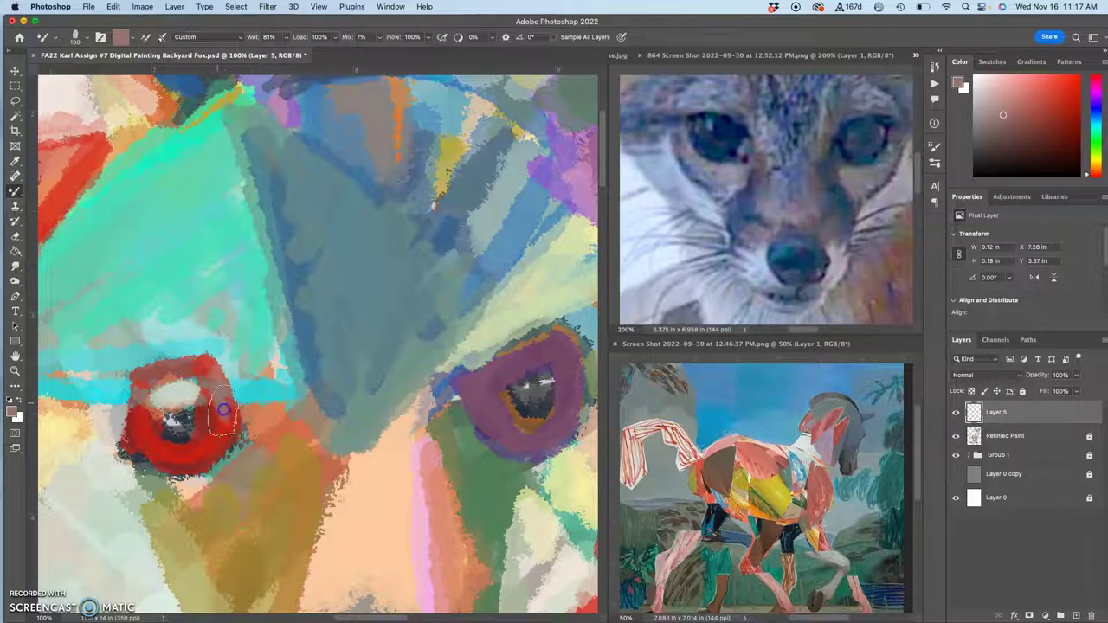
- Review the brush's texture settings and set its wetness jitter and mix jitter to 35% in the transfer options
left_click(936, 150)
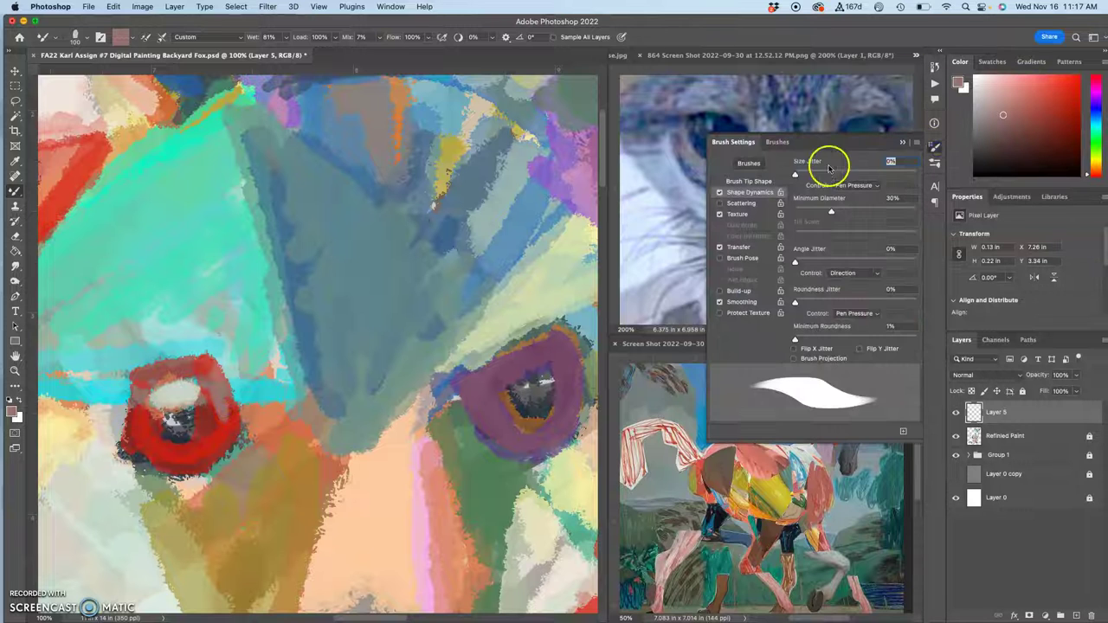
left_click(737, 214)
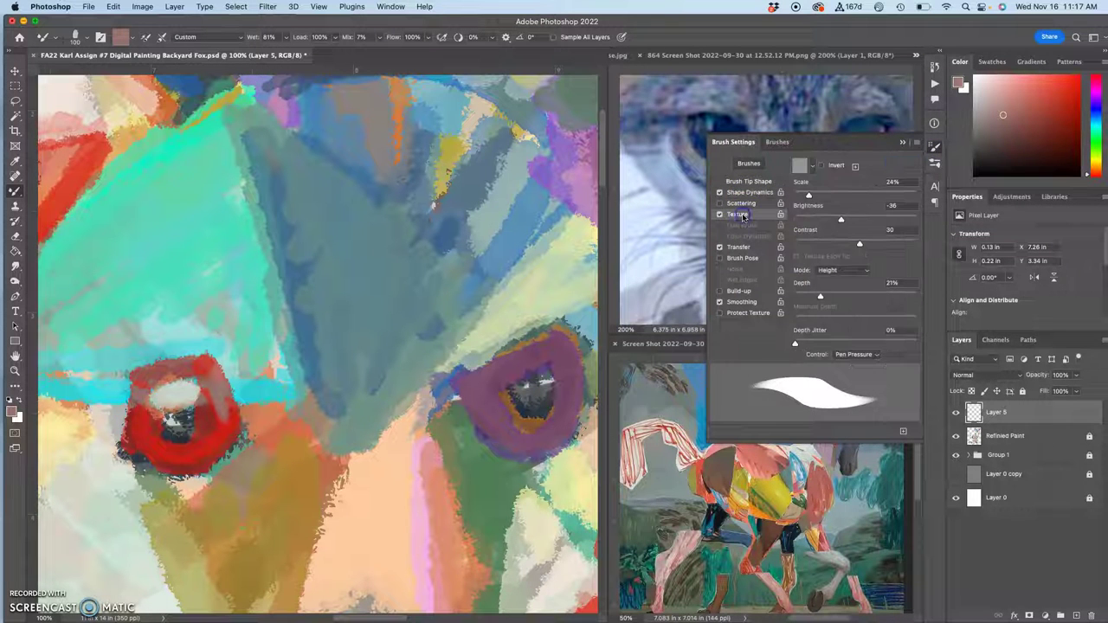
left_click(737, 248)
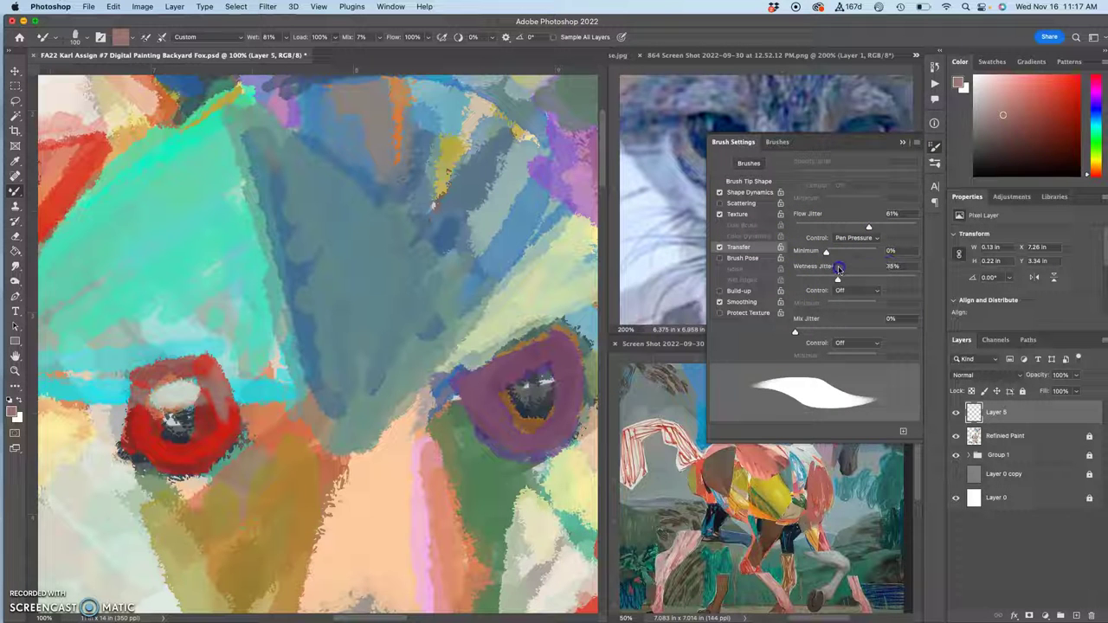
left_click(794, 332)
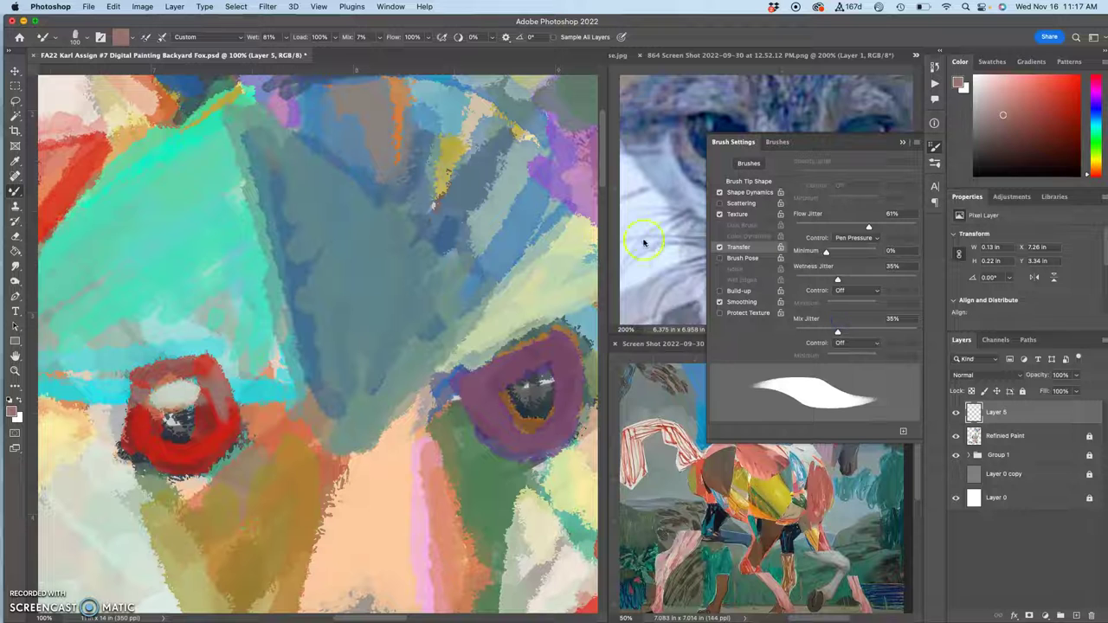
- Blend strokes over the red eye's upper rim and pale highlight, sampling red and light grey from the eye
left_click_drag(206, 376, 219, 392)
left_click(221, 412, "alt")
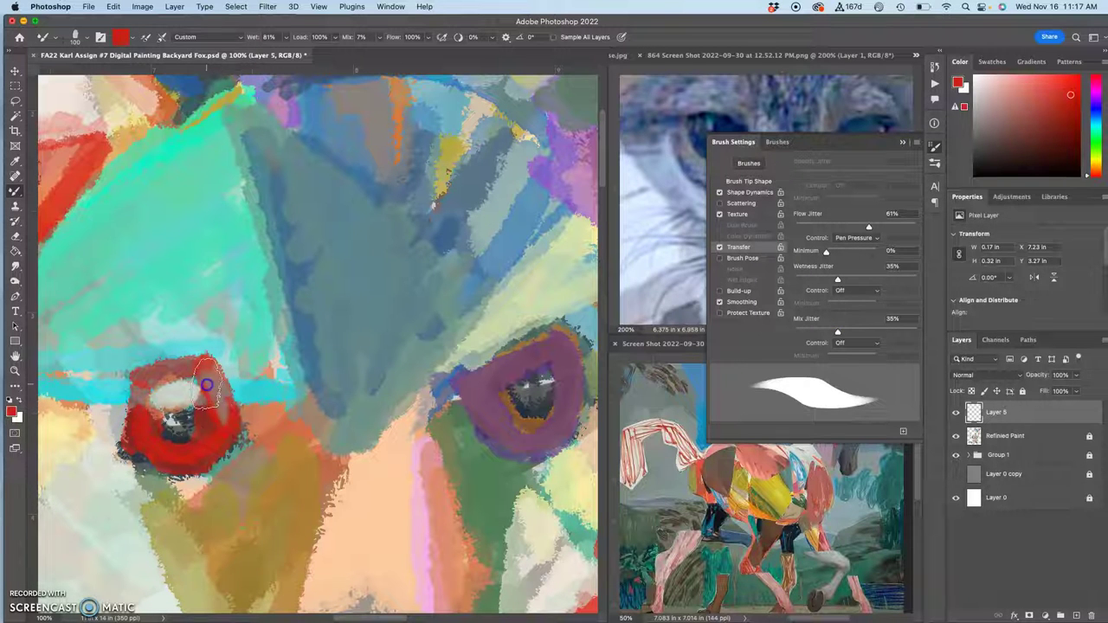
left_click_drag(223, 420, 231, 418)
left_click(184, 390, "alt")
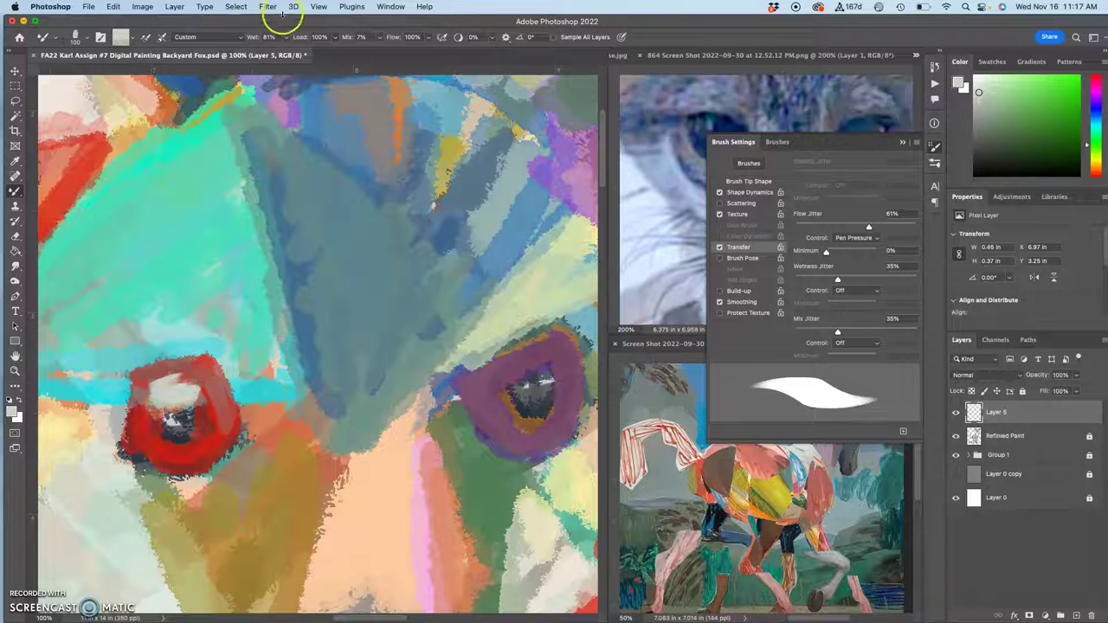
- Set the Mixer Brush wetness to 35% and blend dark grey strokes down the left side of the blue-grey forehead plane
left_click(288, 39)
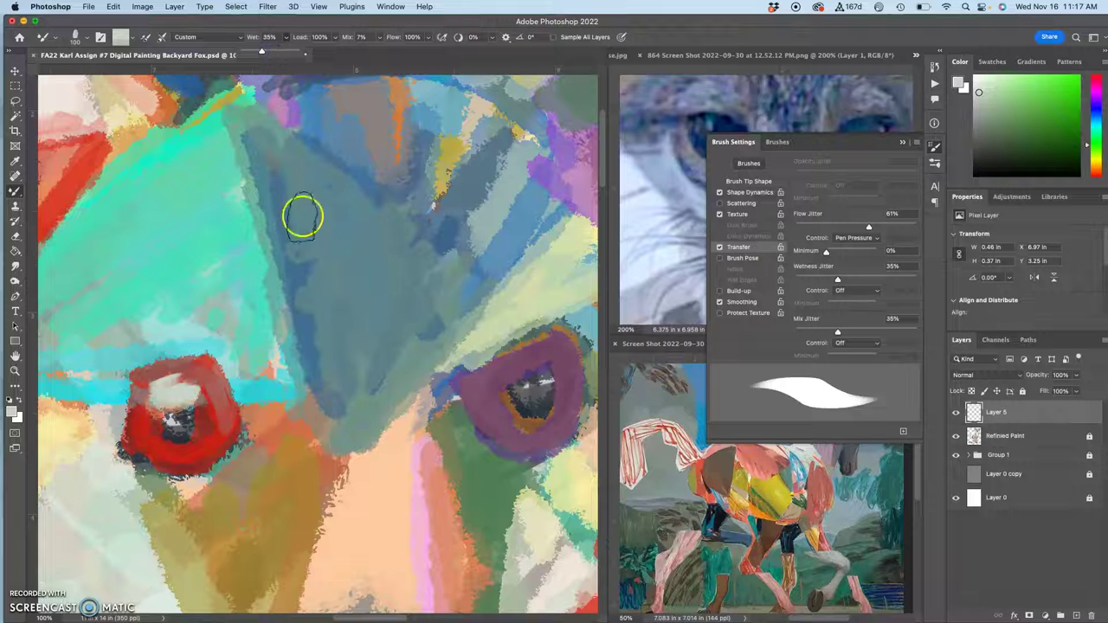
left_click(530, 394, "alt")
mouse_move(301, 235)
left_mouse_down()
mouse_move(285, 175)
mouse_move(311, 247)
mouse_move(302, 297)
mouse_move(311, 337)
mouse_move(323, 339)
mouse_move(341, 385)
mouse_move(331, 398)
left_mouse_up()
left_click(321, 216, "alt")
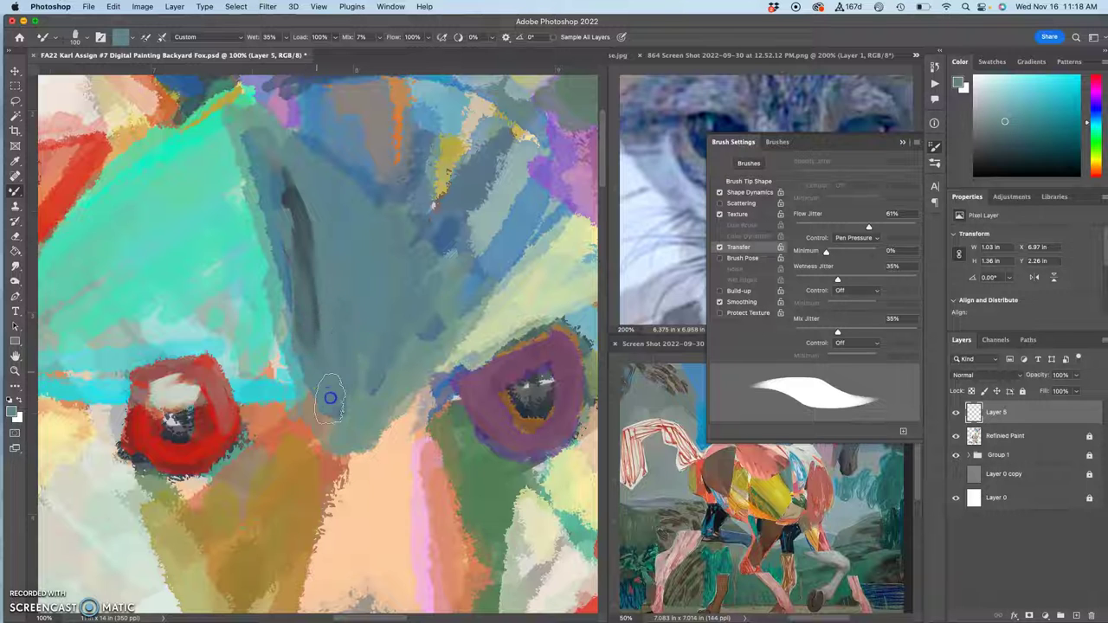
left_click(304, 234, "alt")
mouse_move(309, 298)
left_mouse_down()
mouse_move(328, 395)
mouse_move(314, 366)
left_mouse_up()
mouse_move(280, 208)
left_mouse_down()
mouse_move(265, 179)
mouse_move(282, 193)
mouse_move(250, 145)
mouse_move(304, 356)
left_mouse_up()
- Blend purple, pink and blue-grey strokes beside the forehead plane's dark edge, sampling colours from the purple eye and the lilac patch above
left_click(487, 394, "alt")
mouse_move(331, 285)
left_mouse_down()
mouse_move(309, 267)
mouse_move(293, 201)
mouse_move(307, 206)
left_mouse_up()
left_click(286, 105, "alt")
mouse_move(318, 265)
left_mouse_down()
mouse_move(292, 205)
mouse_move(320, 338)
left_mouse_up()
left_click(273, 95, "alt")
mouse_move(295, 213)
left_mouse_down()
mouse_move(337, 369)
mouse_move(336, 418)
mouse_move(313, 341)
mouse_move(334, 383)
left_mouse_up()
left_click(343, 310, "alt")
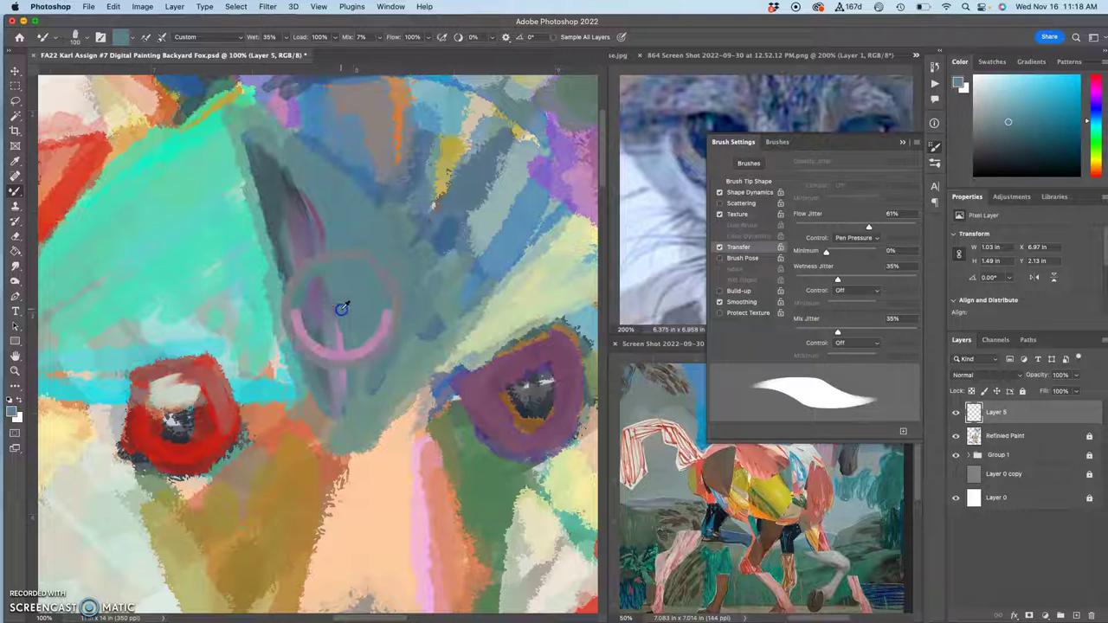
mouse_move(342, 309)
left_mouse_down()
mouse_move(347, 280)
mouse_move(328, 238)
left_mouse_up()
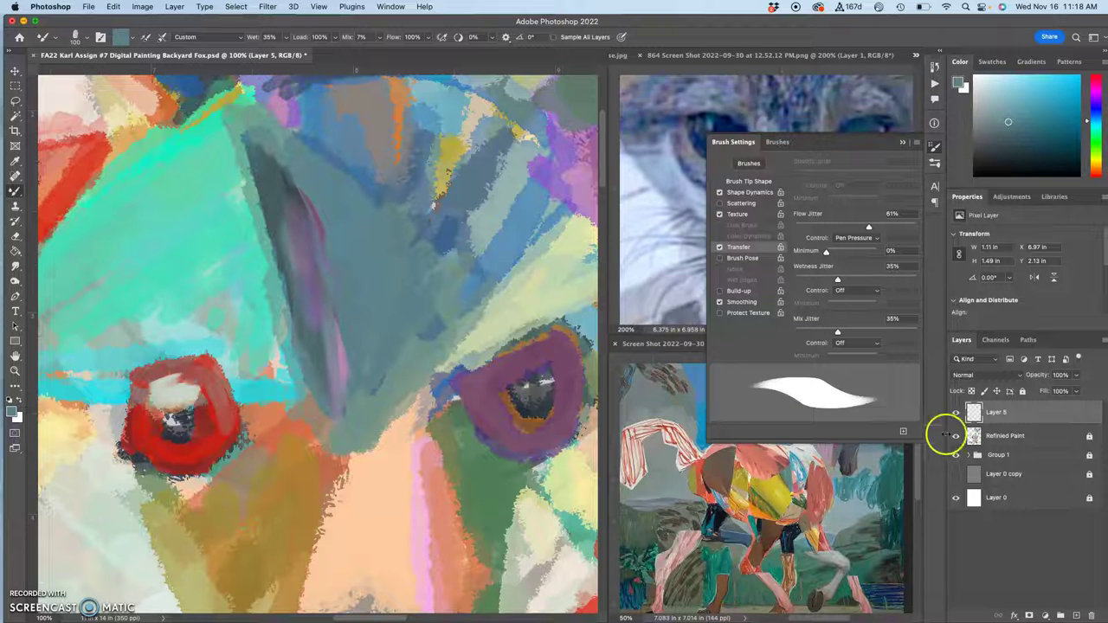
- Compare Layer 5 shown and hidden, check its opacity at 100%, and inspect the blended forehead strokes at 400% zoom
left_click(955, 412)
left_click(955, 412)
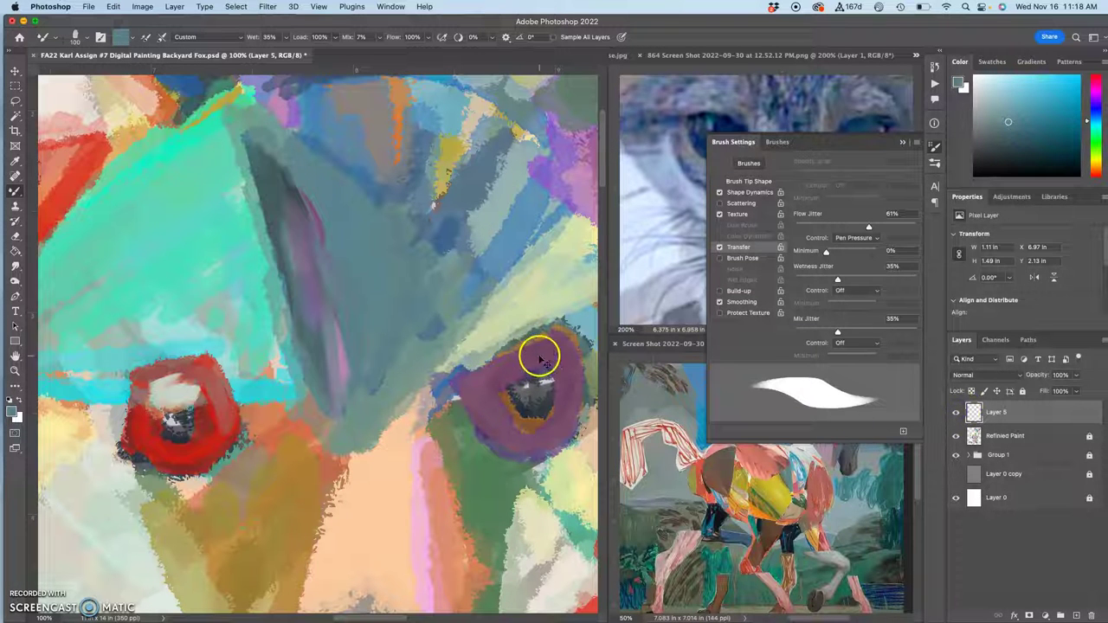
key("super+plus")
key("super+plus")
left_click_drag(404, 287, 438, 499)
left_click(1076, 376)
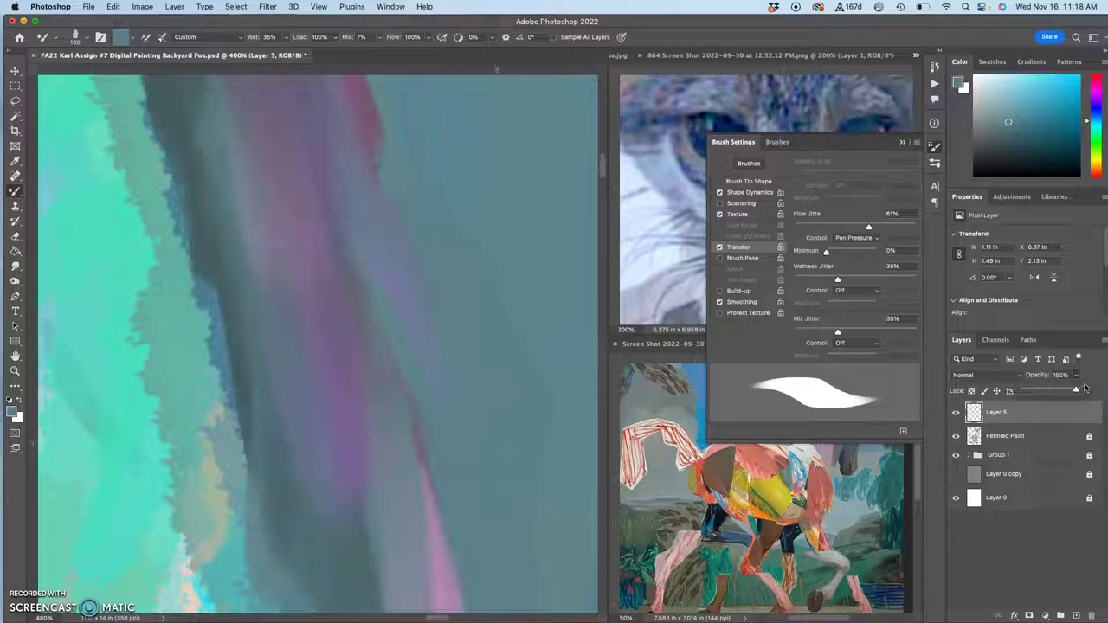
mouse_move(1077, 391)
left_mouse_down()
mouse_move(1044, 391)
mouse_move(1091, 389)
left_mouse_up()
left_click_drag(457, 353, 387, 281)
key("super+minus")
key("super+minus")
key("super+minus")
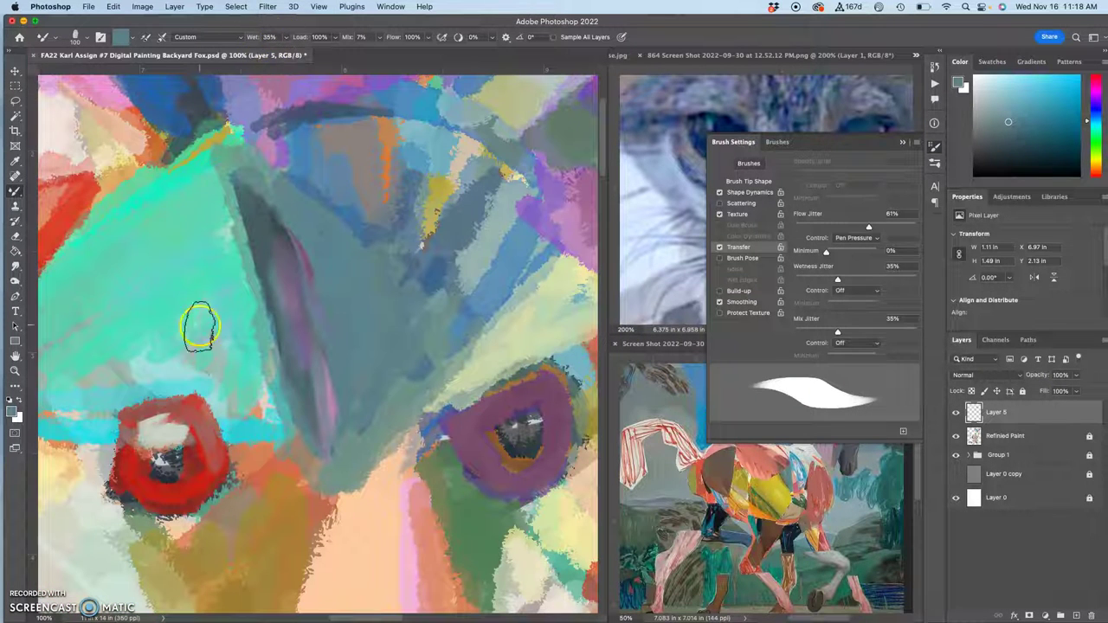
- Dab the red eye's rim and blend sampled blues into the upper edge and right side of the forehead plane
mouse_move(205, 425)
left_mouse_down()
mouse_move(217, 453)
mouse_move(215, 437)
left_mouse_up()
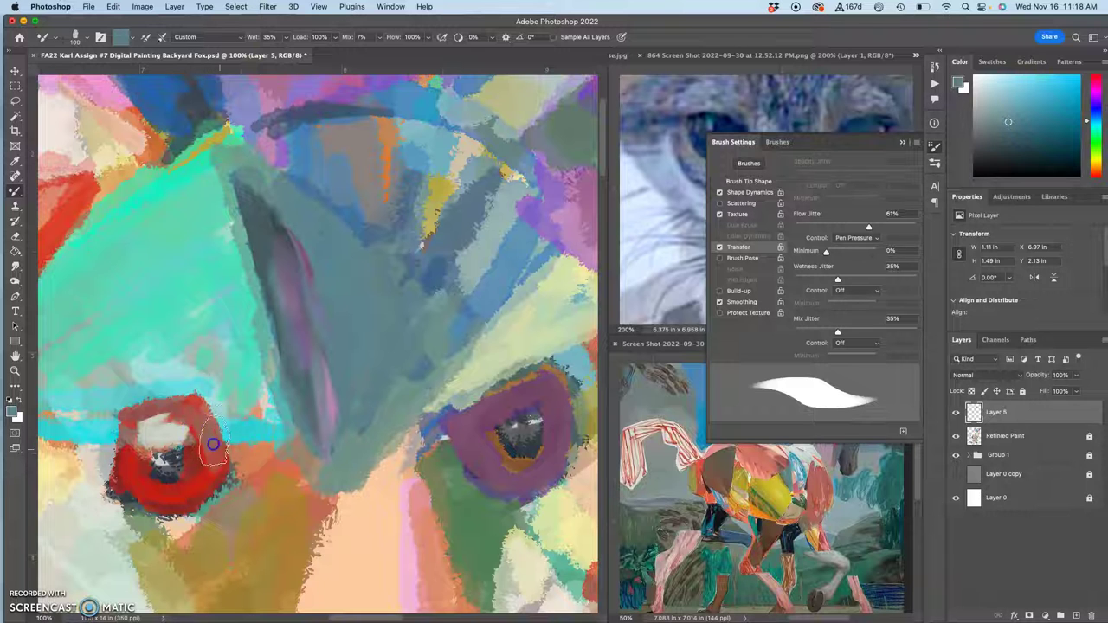
left_click(307, 252, "alt")
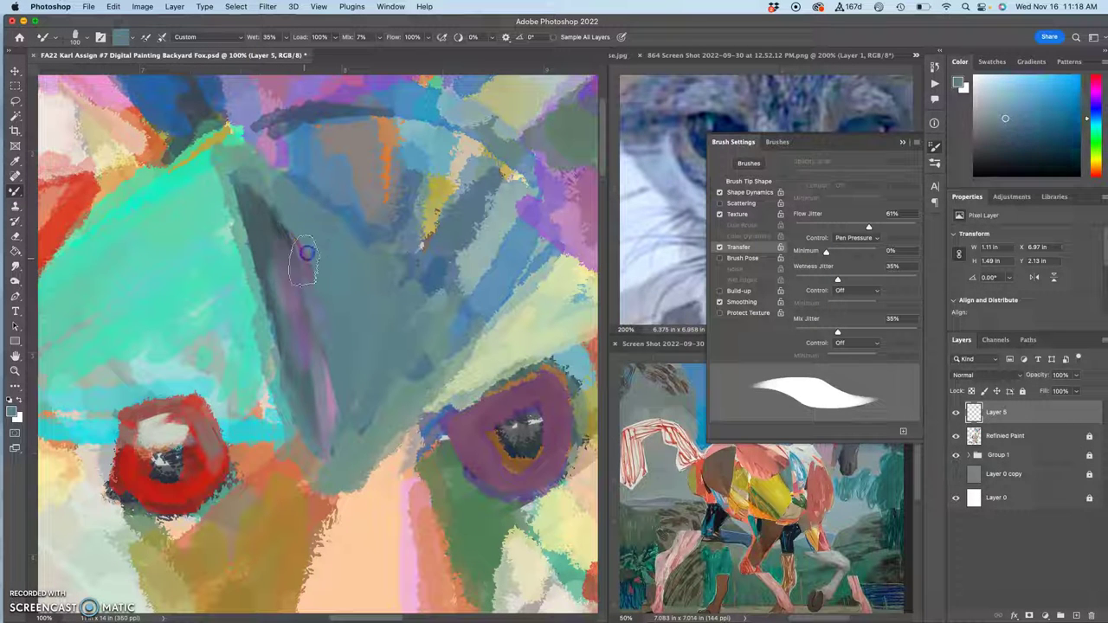
left_click_drag(283, 213, 286, 197)
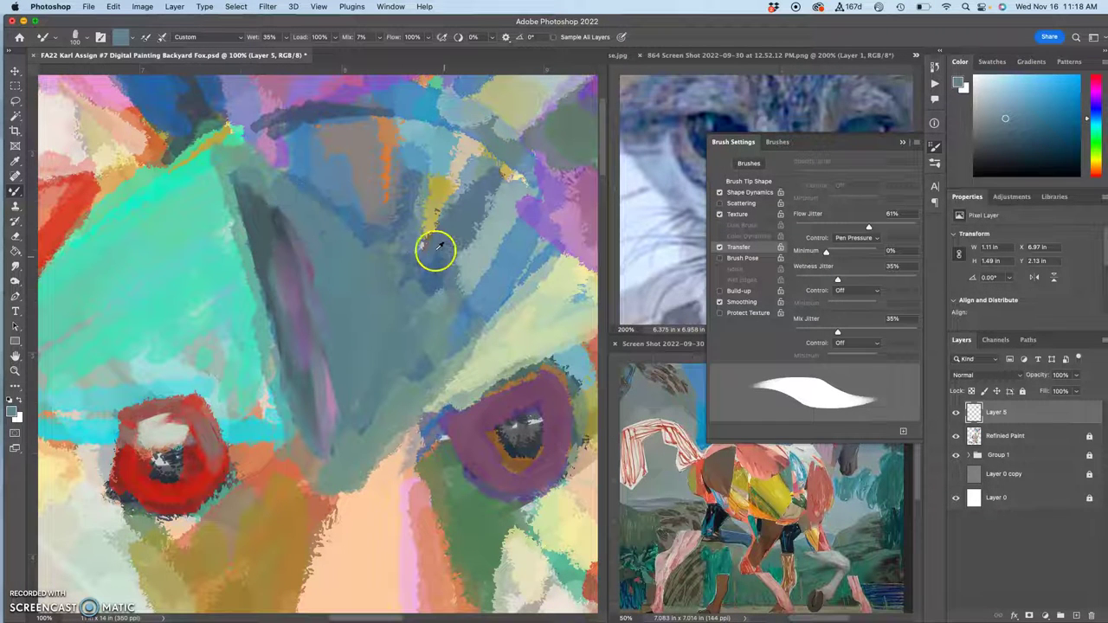
left_click(443, 269, "alt")
mouse_move(414, 326)
left_mouse_down()
mouse_move(374, 386)
mouse_move(372, 413)
mouse_move(403, 353)
mouse_move(367, 371)
mouse_move(380, 341)
mouse_move(370, 346)
mouse_move(361, 366)
mouse_move(386, 366)
mouse_move(410, 346)
mouse_move(341, 419)
mouse_move(374, 397)
mouse_move(362, 422)
left_mouse_up()
left_click(395, 304, "alt")
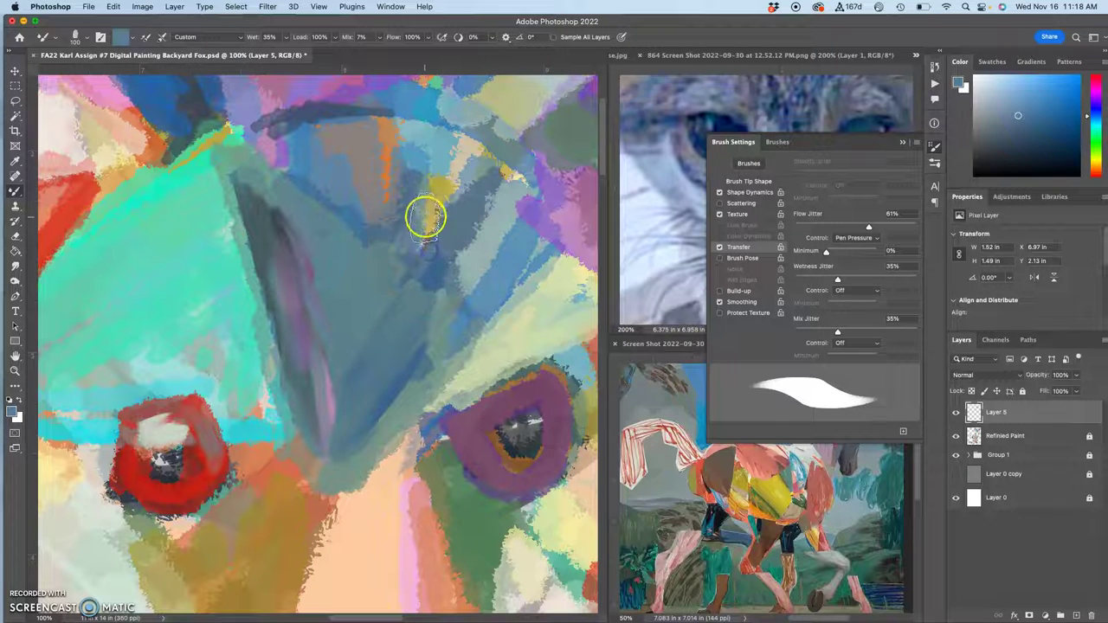
- Repaint the ochre streak above the forehead plane with sampled ochre and pale yellow
left_click(428, 207, "alt")
mouse_move(428, 208)
left_mouse_down()
mouse_move(433, 183)
mouse_move(452, 178)
mouse_move(433, 198)
mouse_move(422, 245)
left_mouse_up()
left_click(511, 173, "alt")
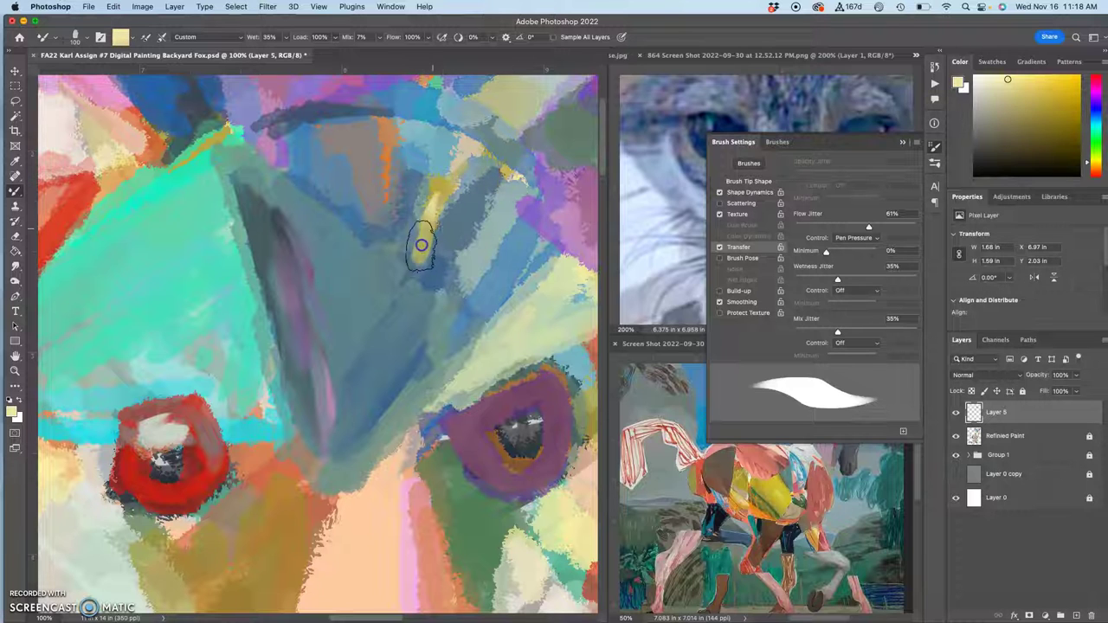
- Blend pale green, light grey and yellow-green strokes along the pale plane above the purple eye
left_click(506, 368, "alt")
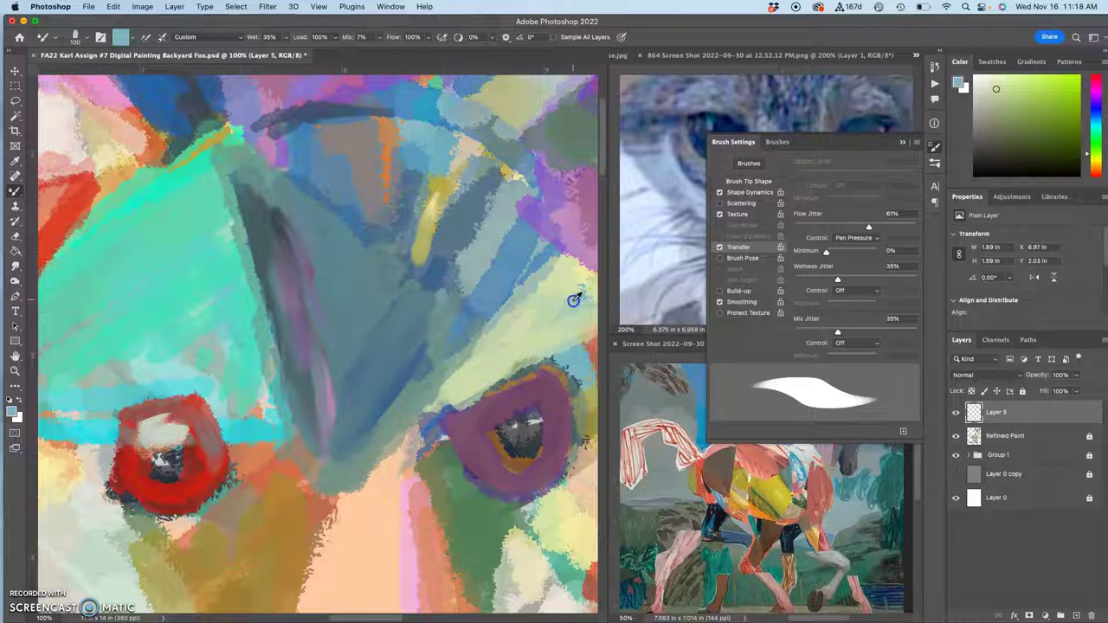
left_click(552, 300, "alt")
mouse_move(476, 363)
left_mouse_down()
mouse_move(499, 321)
mouse_move(483, 353)
left_mouse_up()
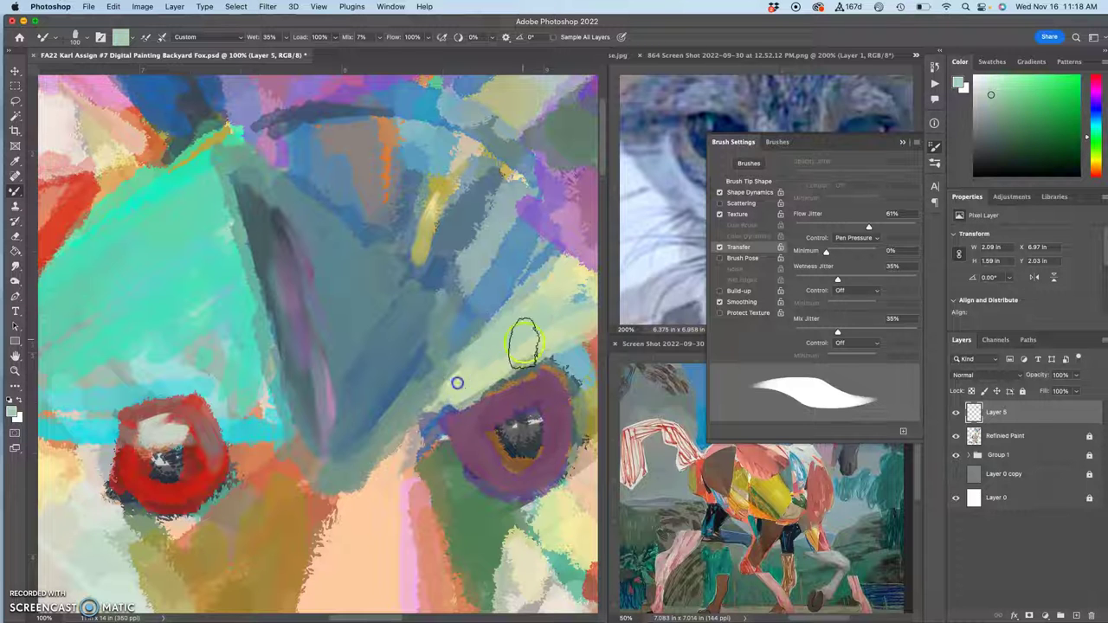
left_click(526, 424, "alt")
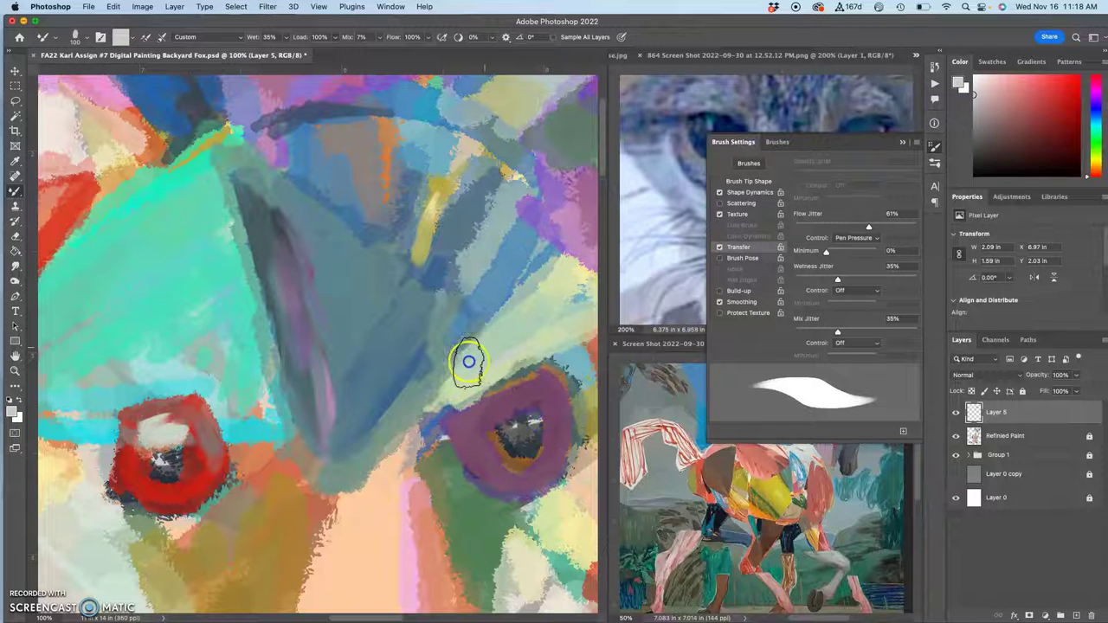
left_click_drag(449, 379, 542, 281)
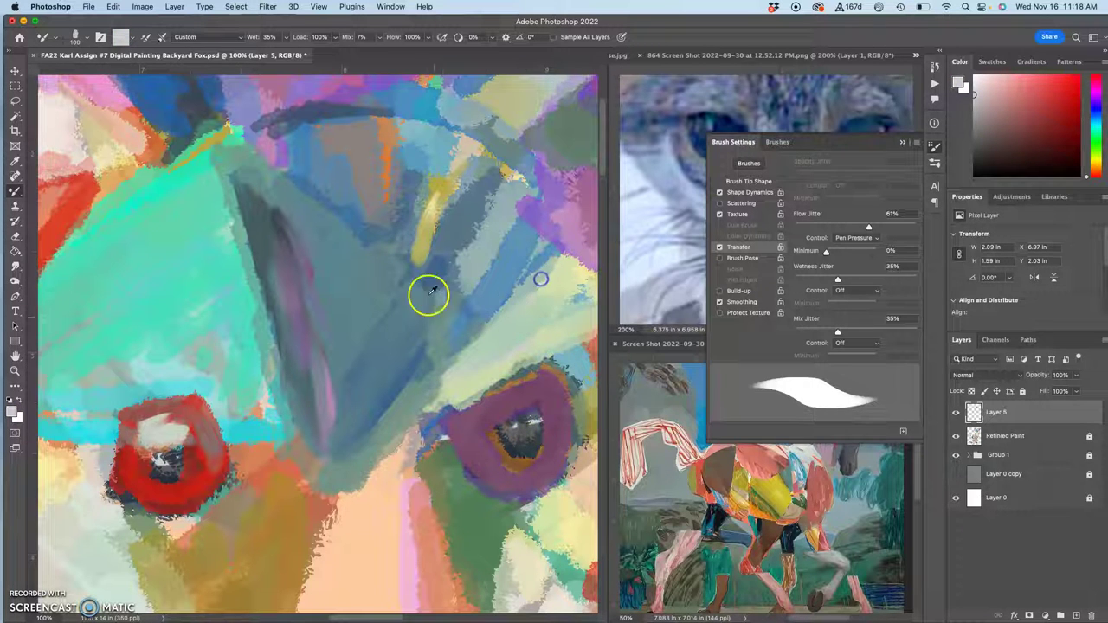
left_click(231, 123, "alt")
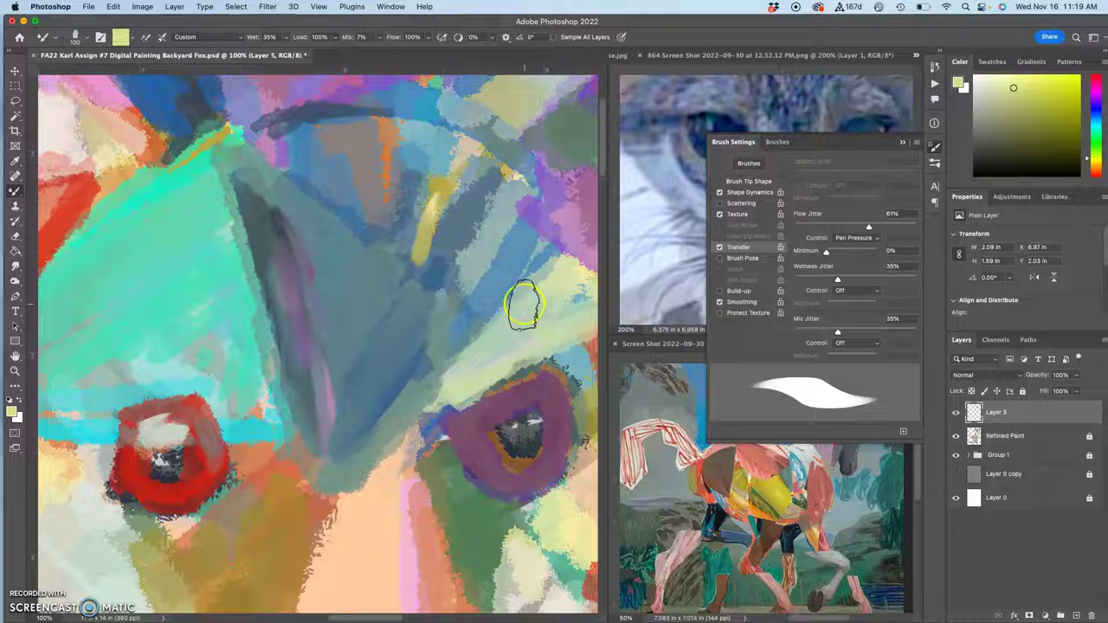
left_click_drag(512, 315, 487, 348)
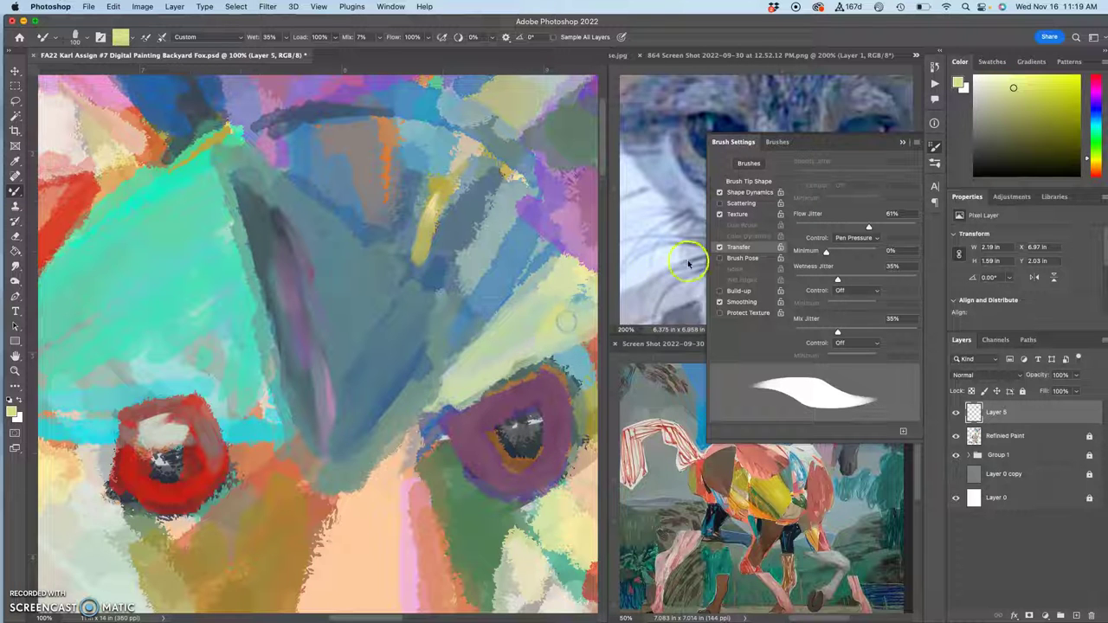
- Collapse the brush settings, then paint blue into the red eye's highlight and a dark tone into its pupil, sampling the horse painting
left_click(902, 142)
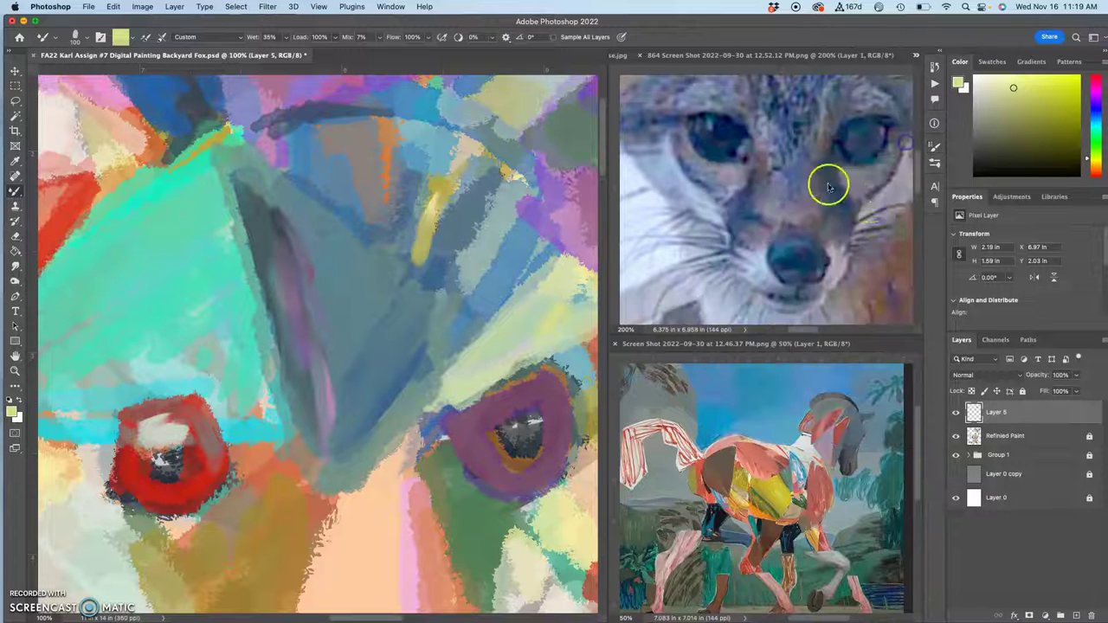
left_click_drag(725, 506, 714, 518)
mouse_move(261, 460)
left_mouse_down()
mouse_move(149, 462)
mouse_move(138, 433)
mouse_move(142, 448)
mouse_move(164, 418)
left_mouse_up()
left_click(173, 435, "alt")
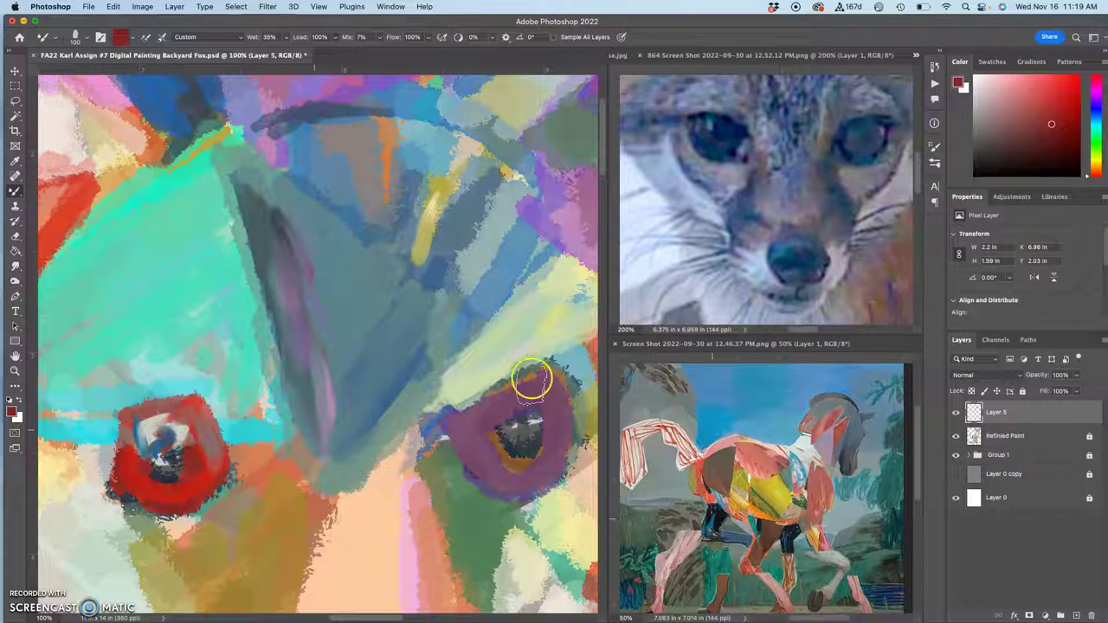
left_click(786, 526, "alt")
left_click(167, 473)
left_click_drag(157, 482, 174, 487)
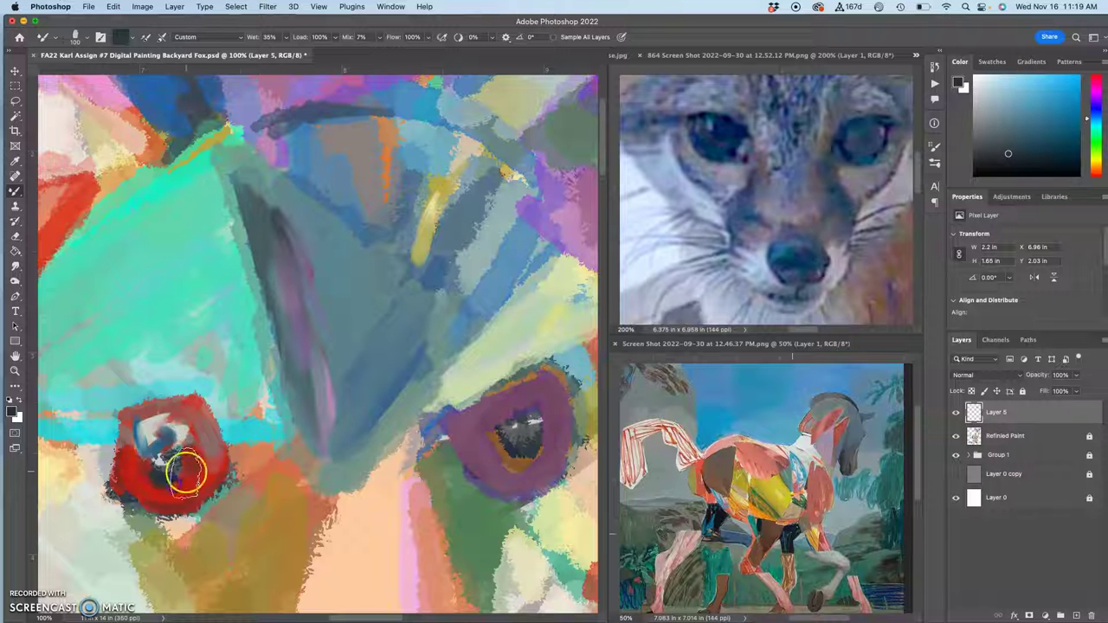
- Soften the red eye's outer and lower rim with sampled red, slate, cream, brown and green strokes
left_click(139, 484, "alt")
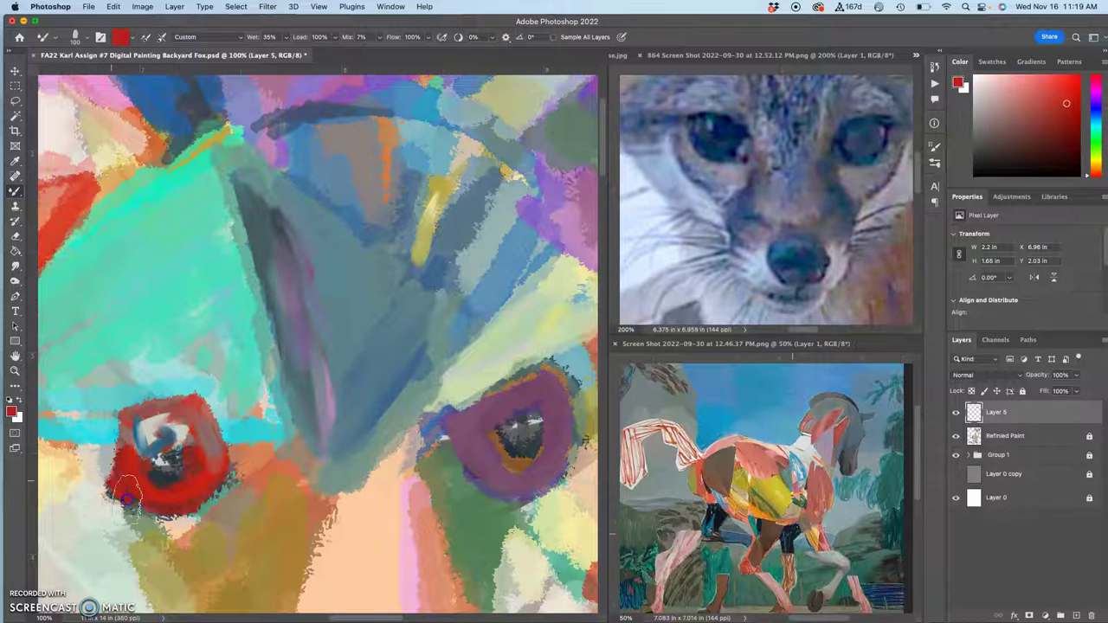
left_click(142, 508, "alt")
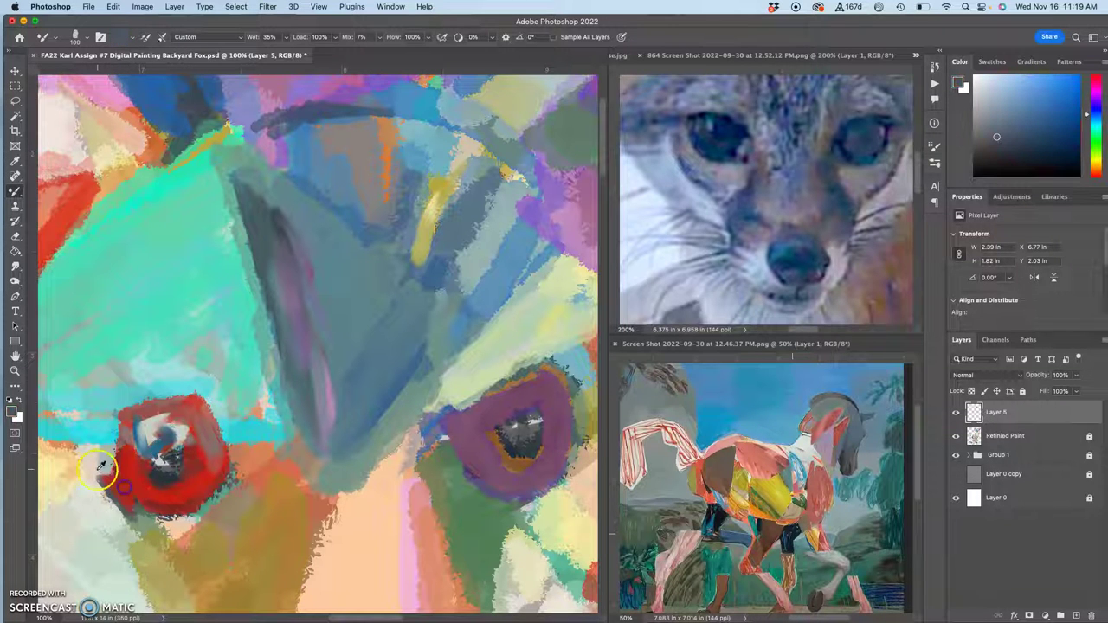
left_click(97, 465, "alt")
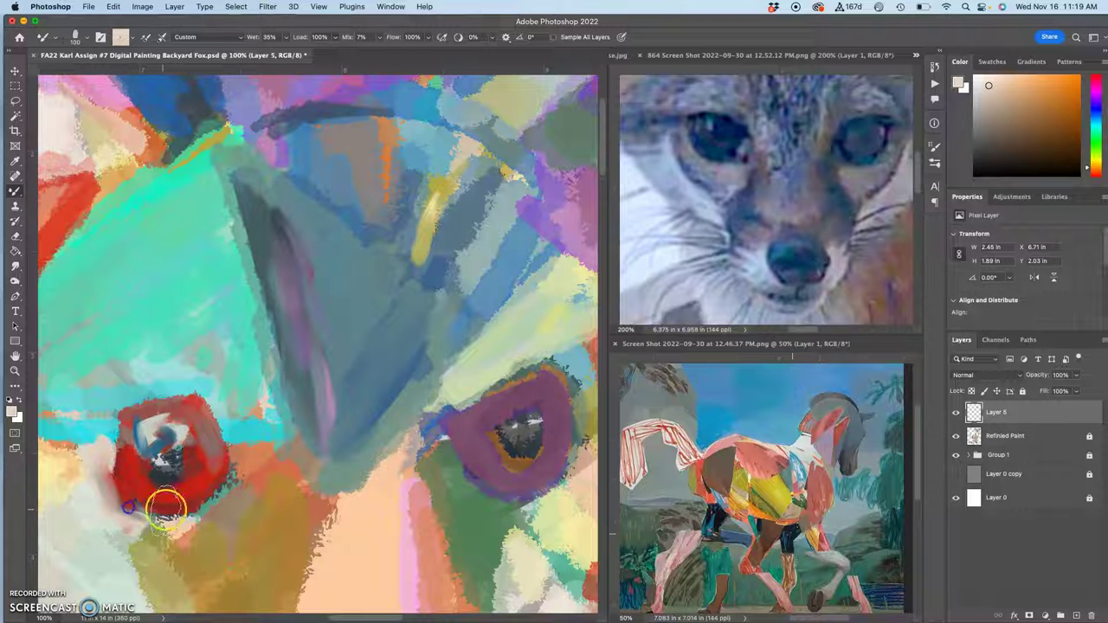
left_click(222, 498, "alt")
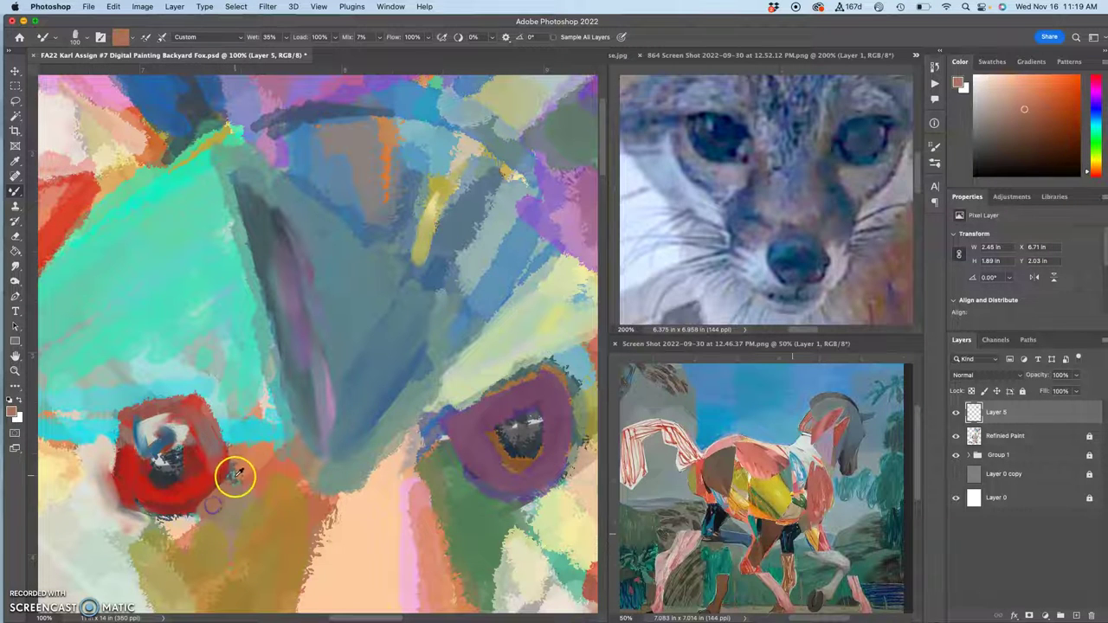
left_click(231, 474, "alt")
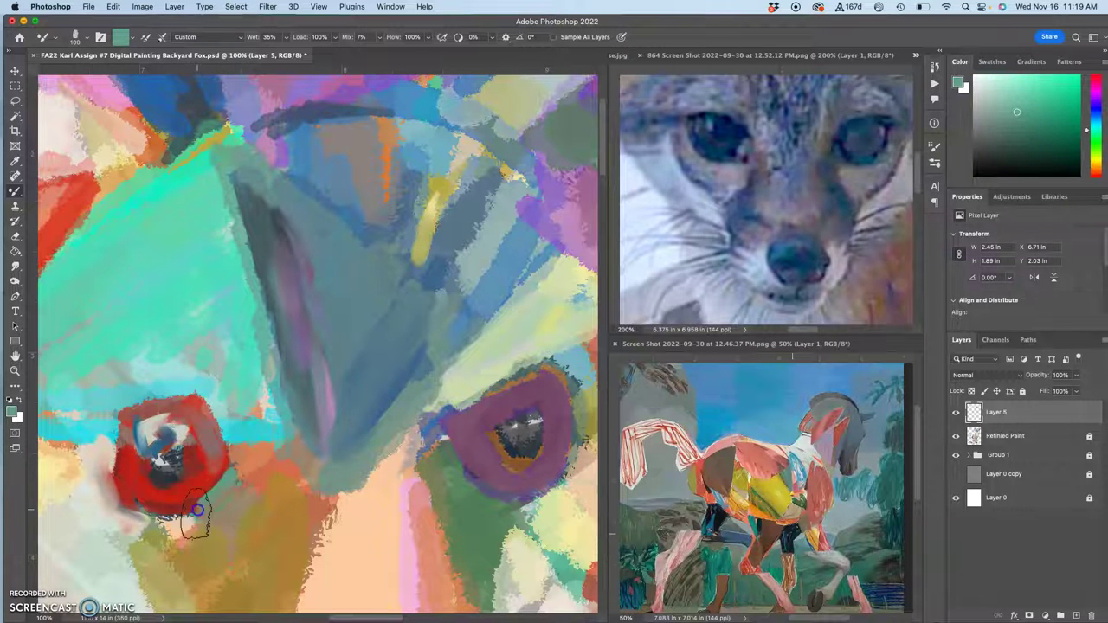
- Paint green strokes on the lower right of the brown plane below the red eye and at the forehead plane's upper tip
left_click(354, 458, "alt")
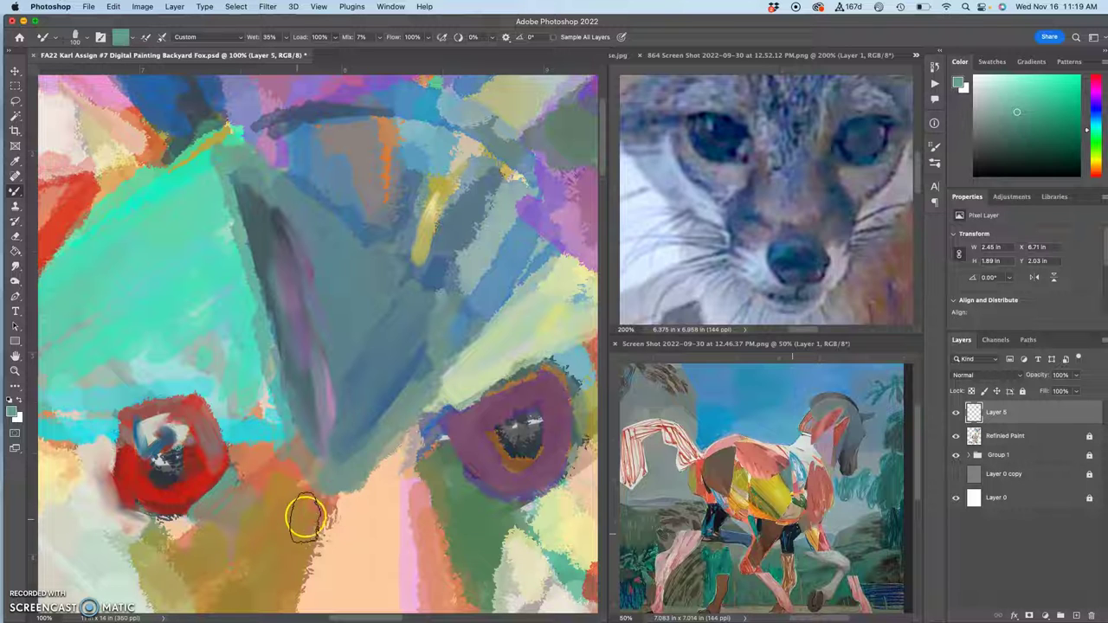
left_click(312, 551, "alt")
mouse_move(312, 551)
left_mouse_down()
mouse_move(303, 581)
mouse_move(300, 529)
mouse_move(284, 569)
left_mouse_up()
left_click(15, 191)
mouse_move(15, 191)
left_mouse_down()
mouse_move(57, 232)
mouse_move(17, 192)
left_mouse_up()
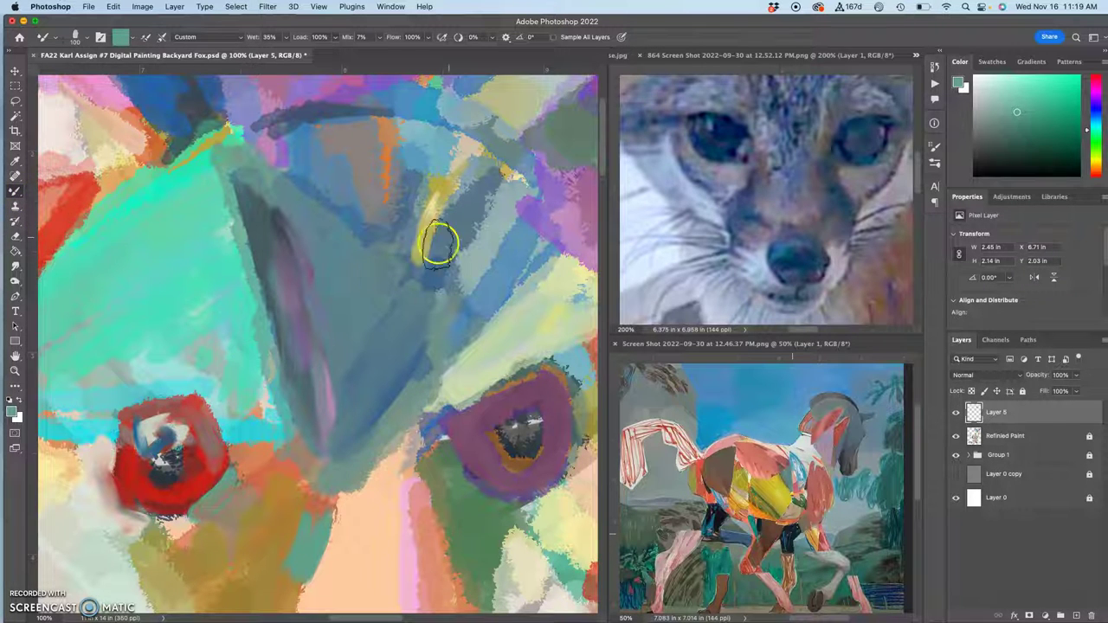
mouse_move(382, 277)
left_mouse_down()
mouse_move(411, 285)
mouse_move(287, 253)
mouse_move(253, 260)
mouse_move(322, 223)
mouse_move(267, 172)
mouse_move(257, 202)
left_mouse_up()
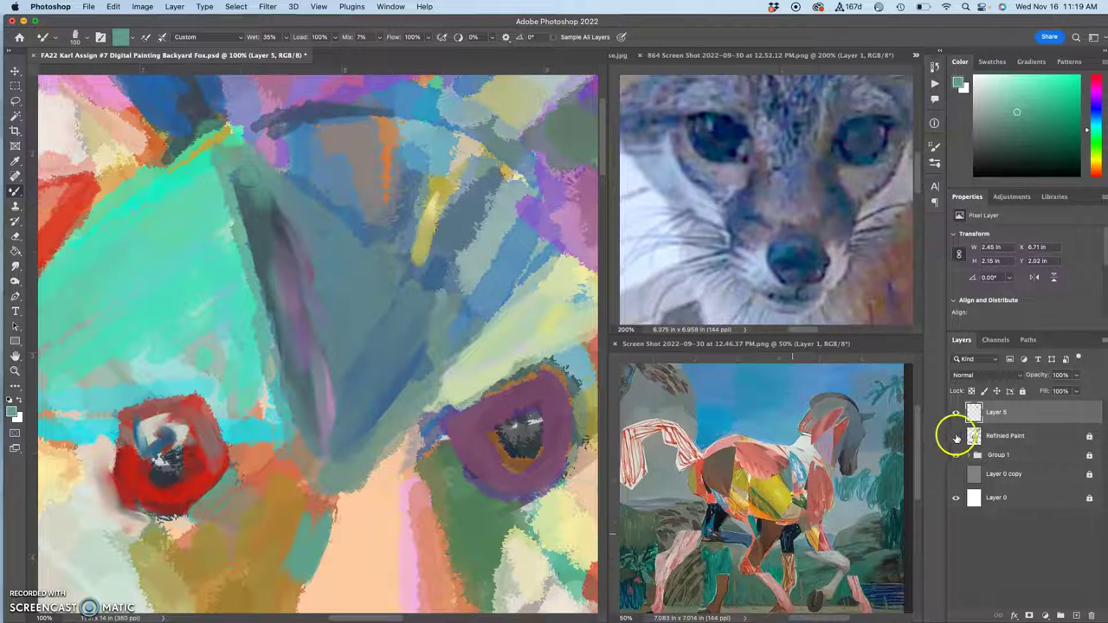
- Hide the Refinied Paint layer and Group 1 to view Layer 5's strokes alone, and show Refinied Paint again
left_click(956, 435)
left_click(956, 454)
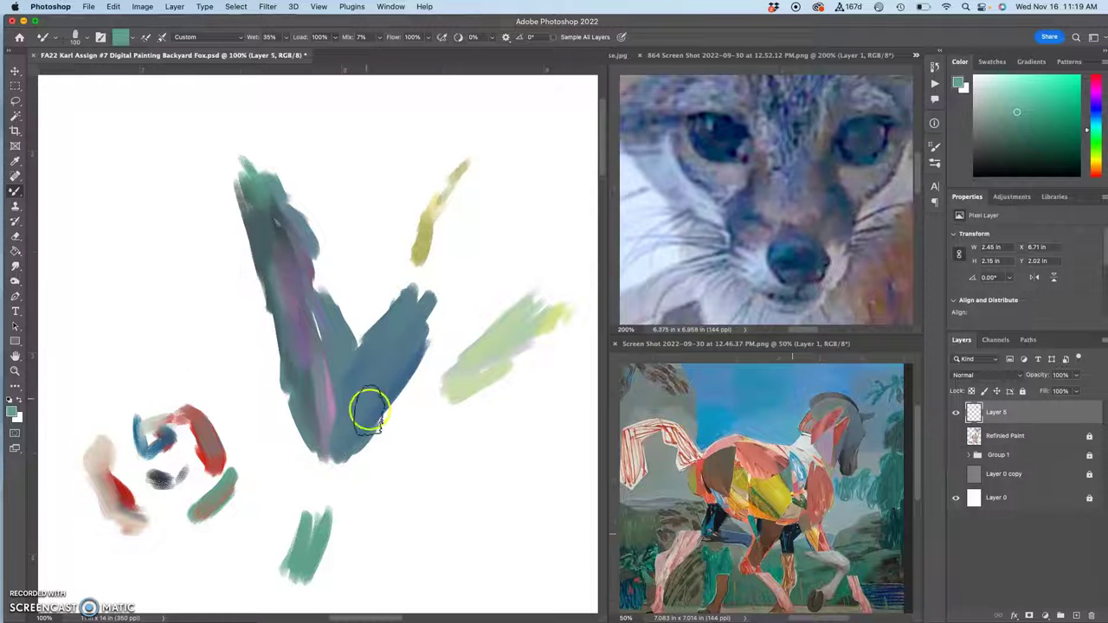
left_click(955, 435)
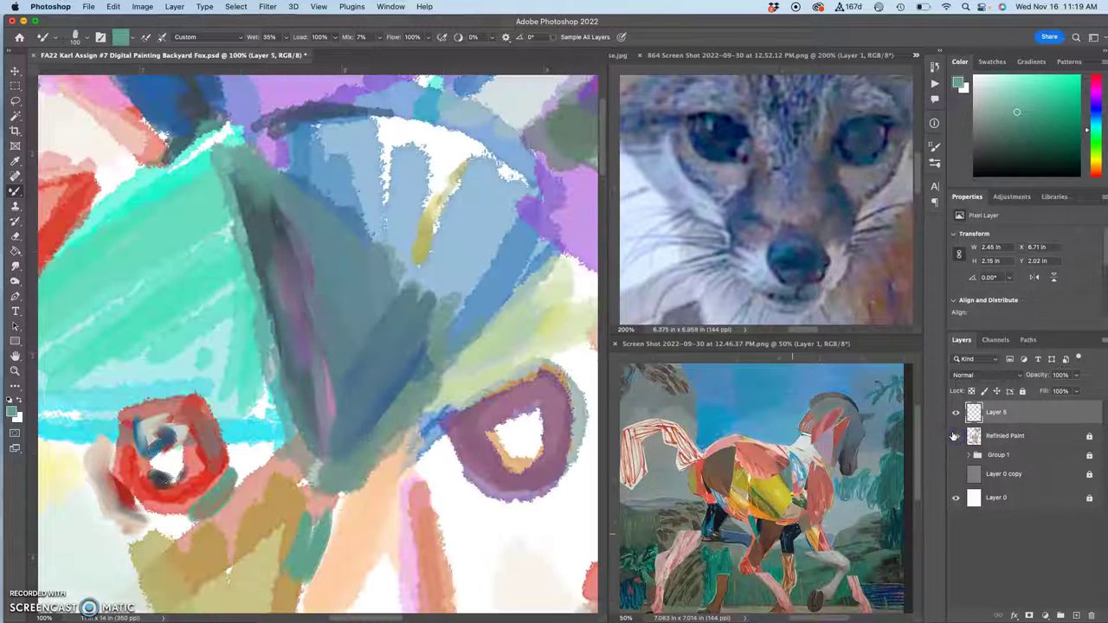
- Sample the light blue of the fan shape and blend strokes between it and the forehead plane's upper right edge
left_click(417, 290, "alt")
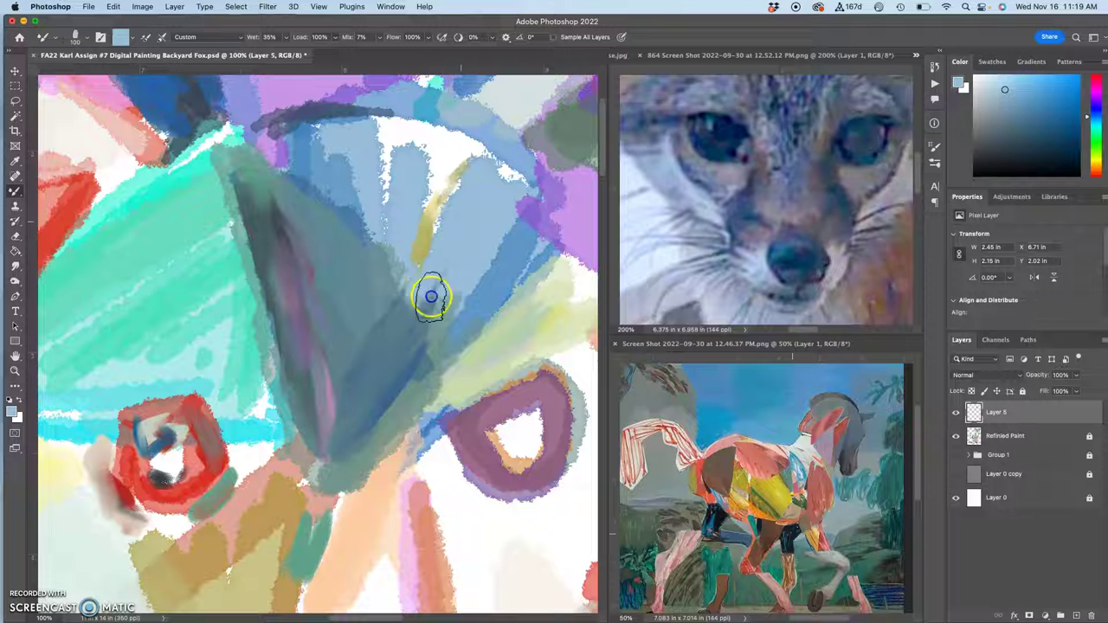
left_click_drag(435, 297, 477, 213)
mouse_move(434, 340)
left_mouse_down()
mouse_move(477, 261)
mouse_move(463, 284)
left_mouse_up()
mouse_move(433, 331)
left_mouse_down()
mouse_move(448, 287)
mouse_move(438, 306)
mouse_move(448, 286)
mouse_move(433, 260)
left_mouse_up()
mouse_move(410, 290)
left_mouse_down()
mouse_move(433, 241)
mouse_move(448, 271)
mouse_move(423, 371)
mouse_move(424, 360)
left_mouse_up()
- Blend blue-grey strokes up the forehead plane's right edge and extend the yellow streak down towards the plane with sampled yellow
left_click(415, 409, "alt")
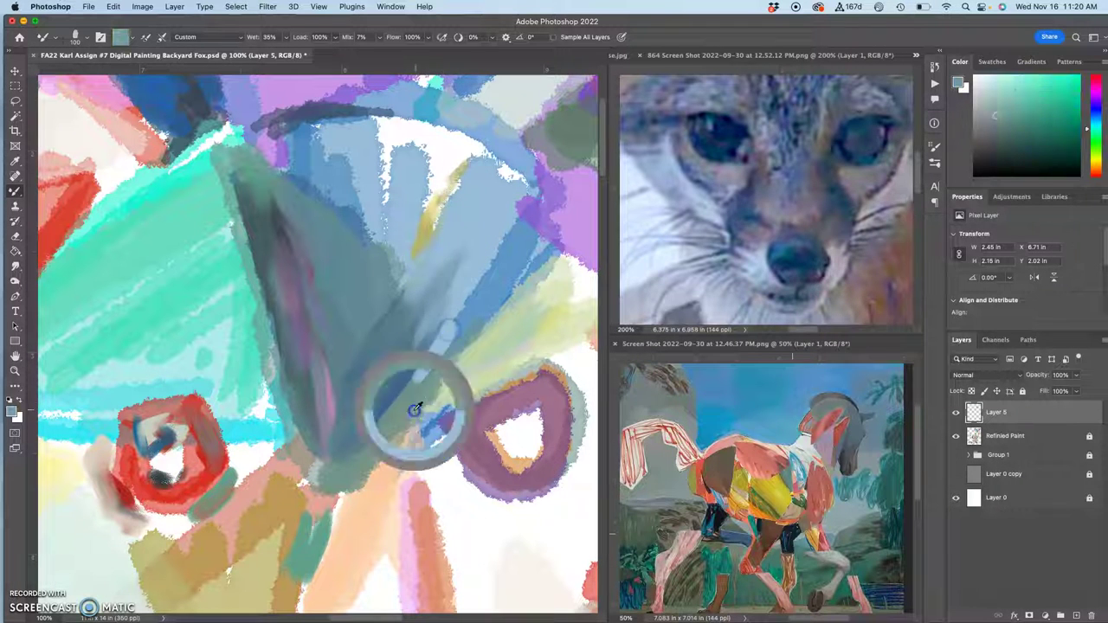
left_click_drag(414, 403, 458, 314)
left_click_drag(401, 415, 465, 324)
left_click(426, 211, "alt")
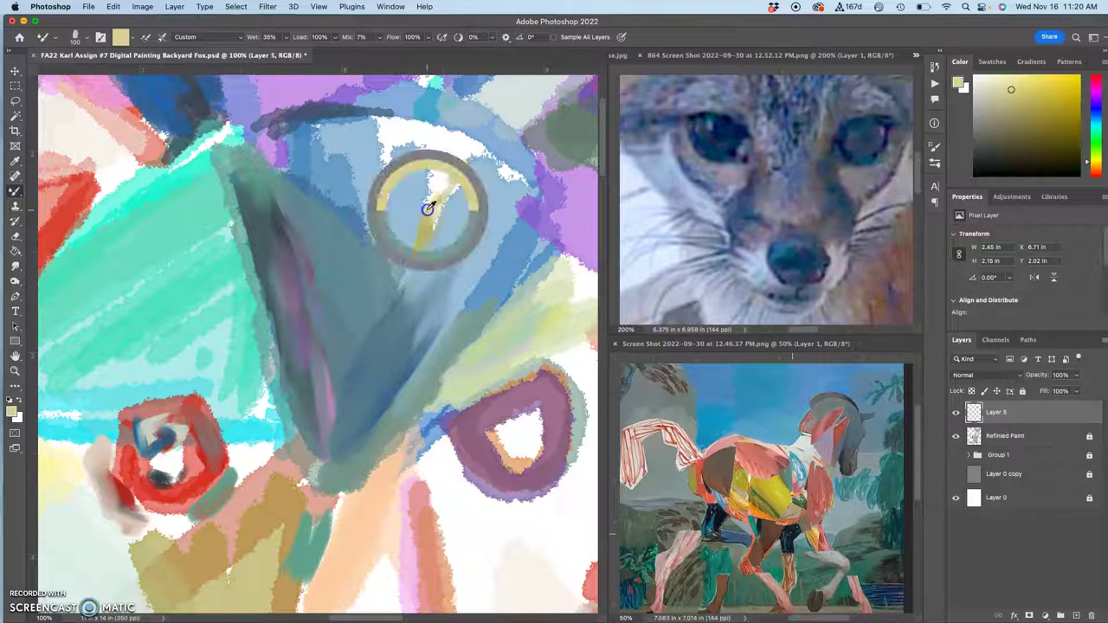
mouse_move(403, 260)
left_mouse_down()
mouse_move(452, 157)
mouse_move(417, 214)
mouse_move(458, 148)
mouse_move(469, 156)
mouse_move(418, 200)
mouse_move(393, 292)
left_mouse_up()
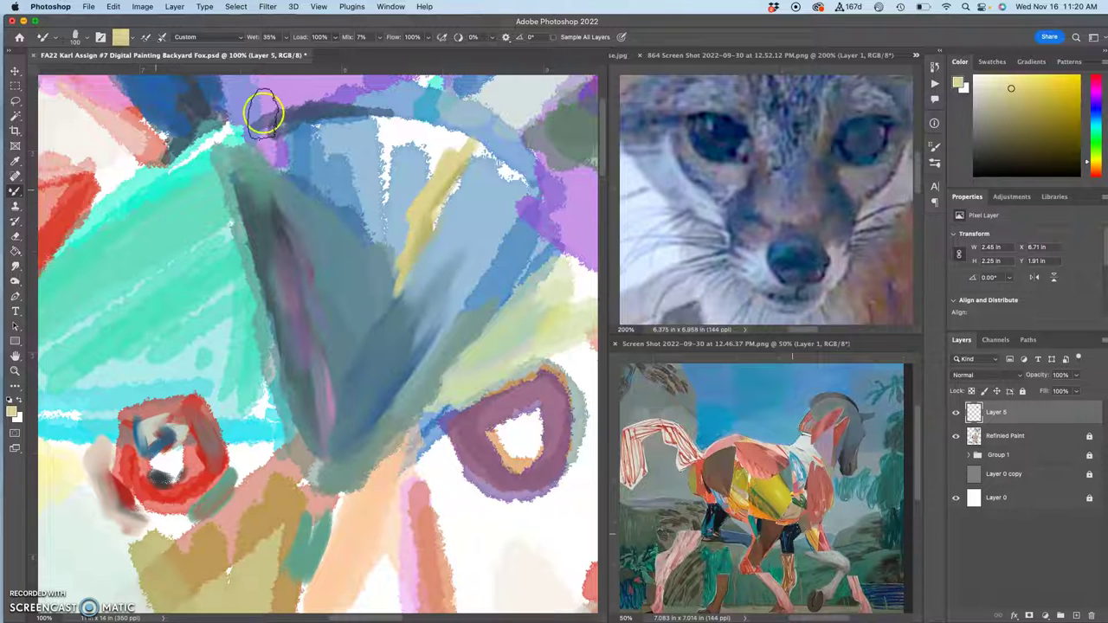
- Shift the application window down slightly and blend diagonal strokes of the sampled yellow across the green plane above the red eye
left_click(56, 38)
left_click(205, 39)
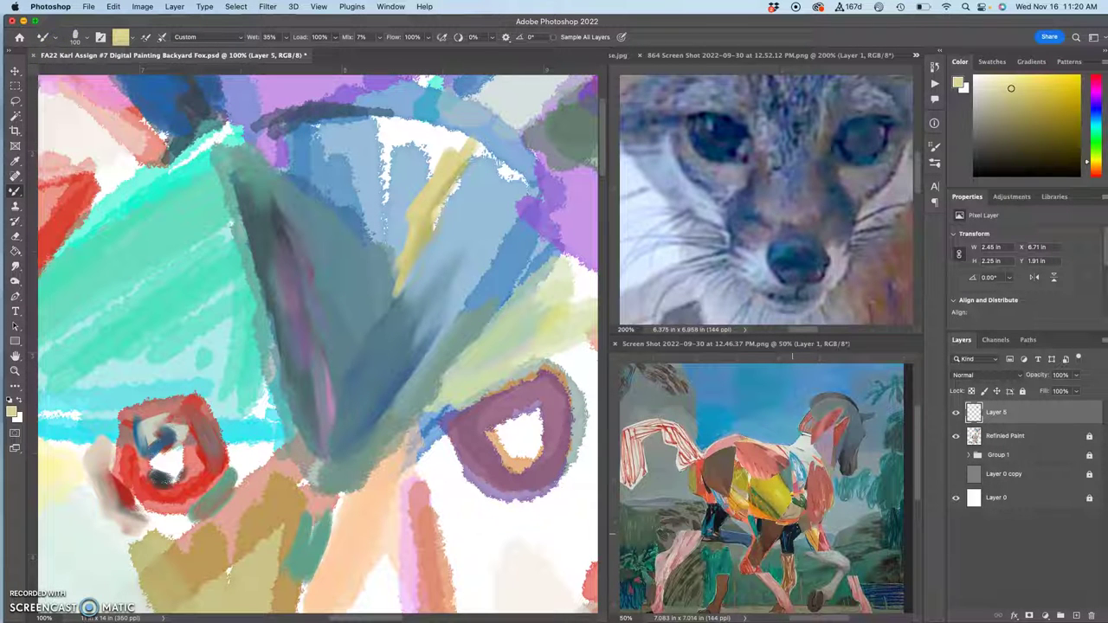
left_click_drag(717, 32, 715, 59)
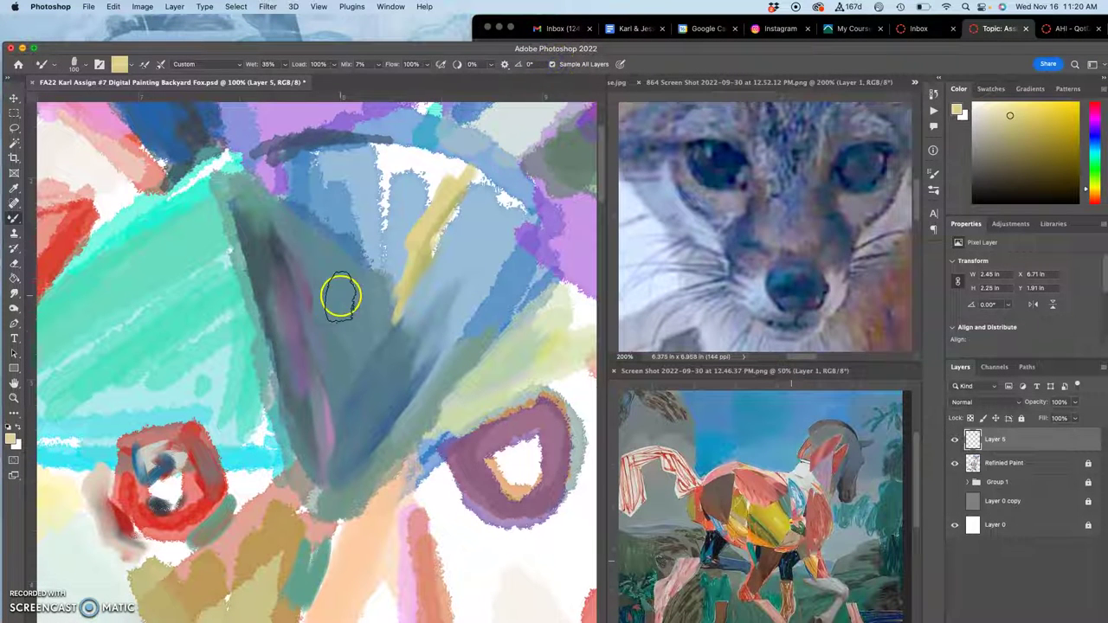
mouse_move(219, 295)
left_mouse_down()
mouse_move(190, 360)
mouse_move(231, 319)
mouse_move(205, 324)
mouse_move(201, 314)
mouse_move(147, 340)
mouse_move(102, 341)
mouse_move(91, 321)
mouse_move(142, 252)
mouse_move(166, 269)
mouse_move(160, 331)
mouse_move(140, 355)
mouse_move(167, 315)
mouse_move(209, 405)
left_mouse_up()
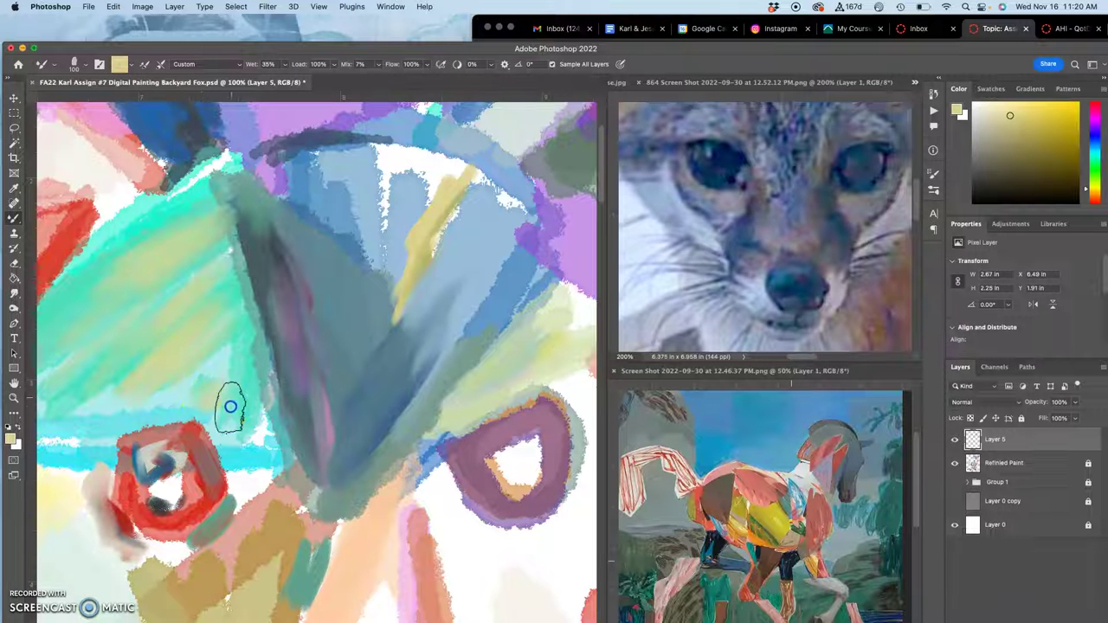
- Sample pale aqua from the green plane, blend it across the plane's lower area, and add a highlight stroke on the purple eye
left_click(212, 363, "alt")
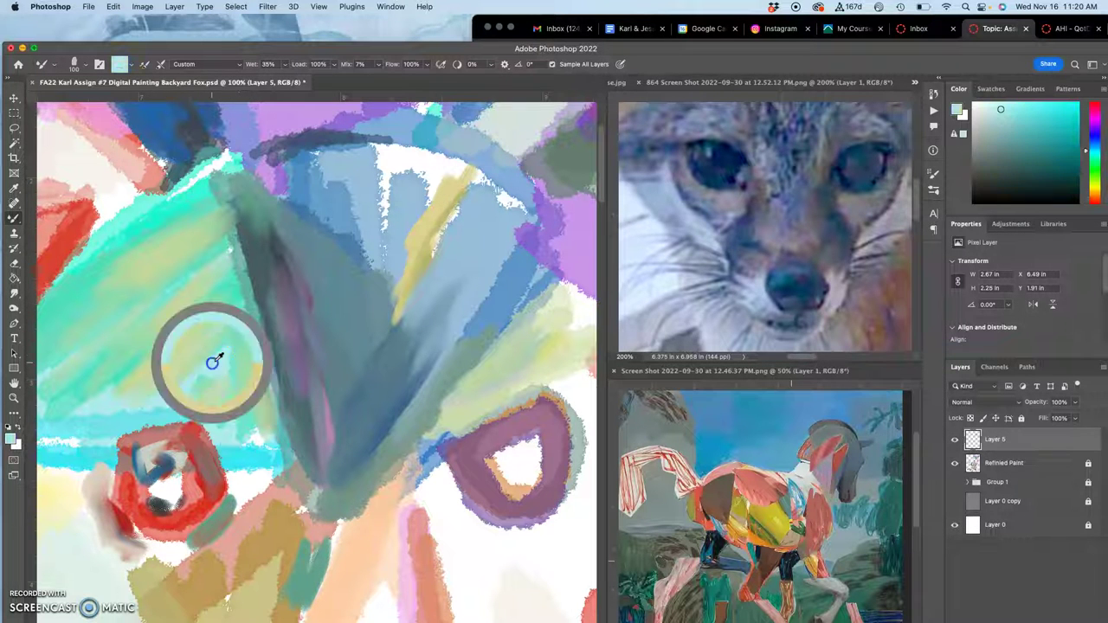
mouse_move(249, 372)
left_mouse_down()
mouse_move(262, 428)
mouse_move(211, 336)
mouse_move(180, 358)
left_mouse_up()
left_click_drag(141, 389, 80, 402)
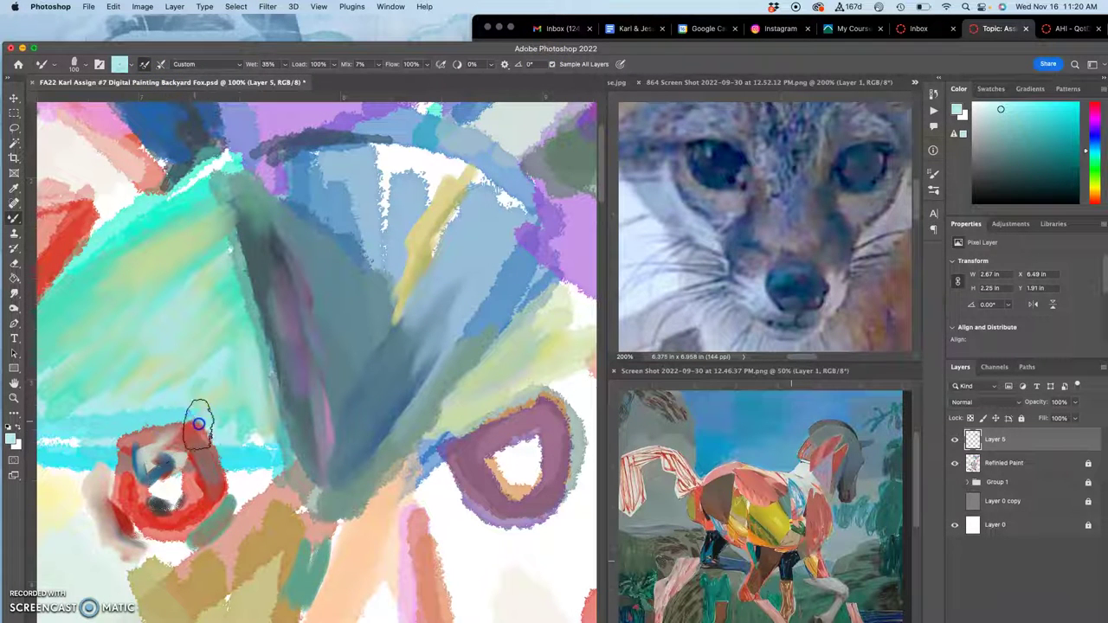
mouse_move(502, 424)
left_mouse_down()
mouse_move(484, 457)
mouse_move(477, 451)
left_mouse_up()
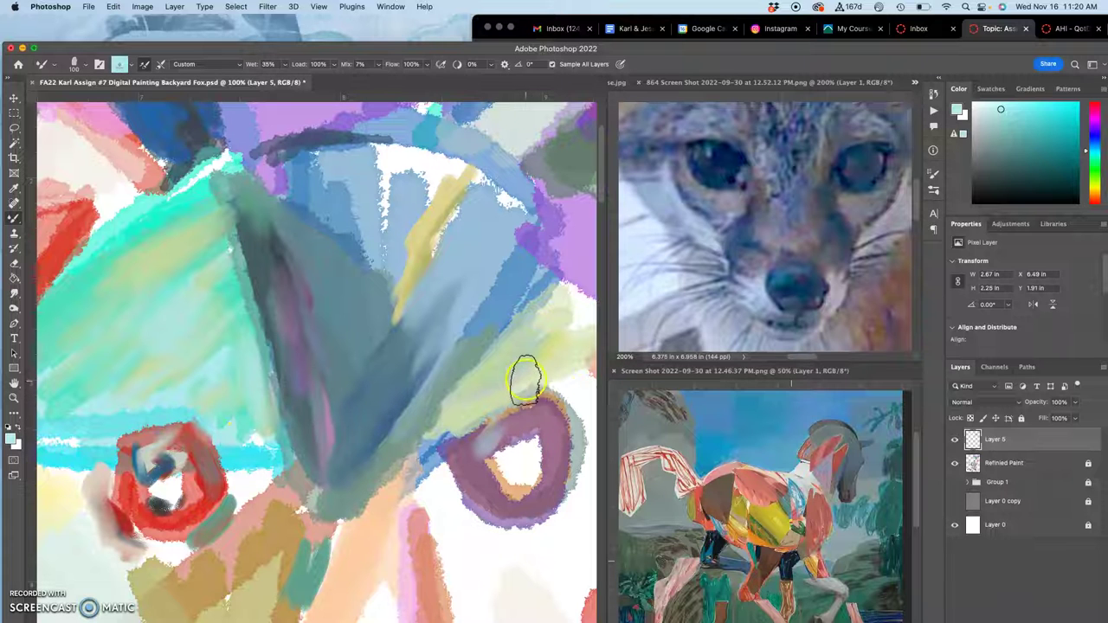
left_click(719, 454)
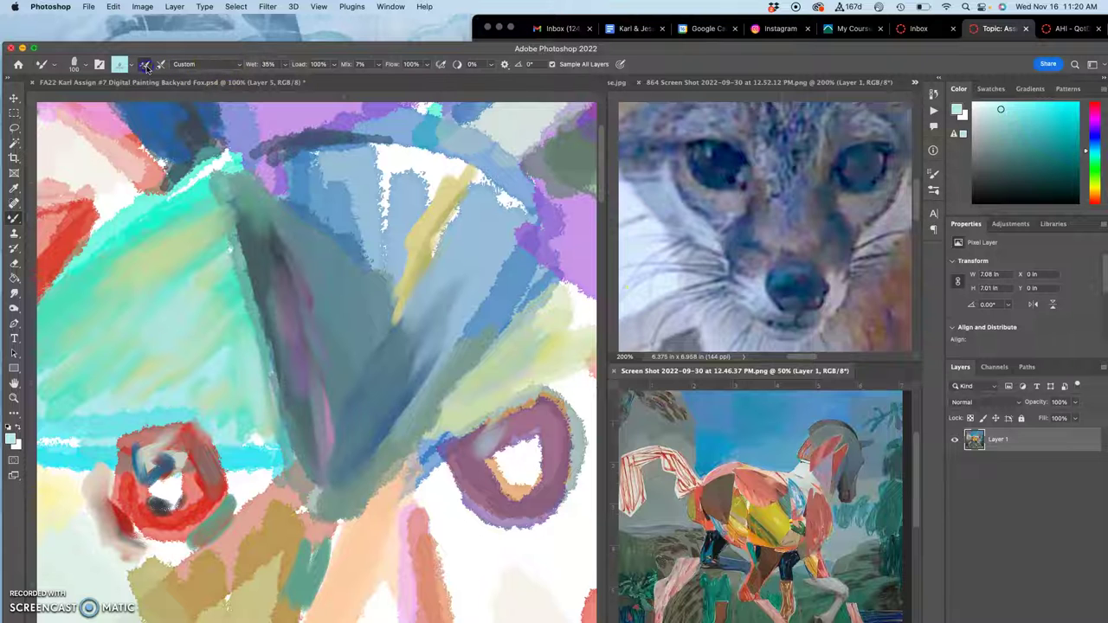
left_click(192, 80)
left_click(120, 66)
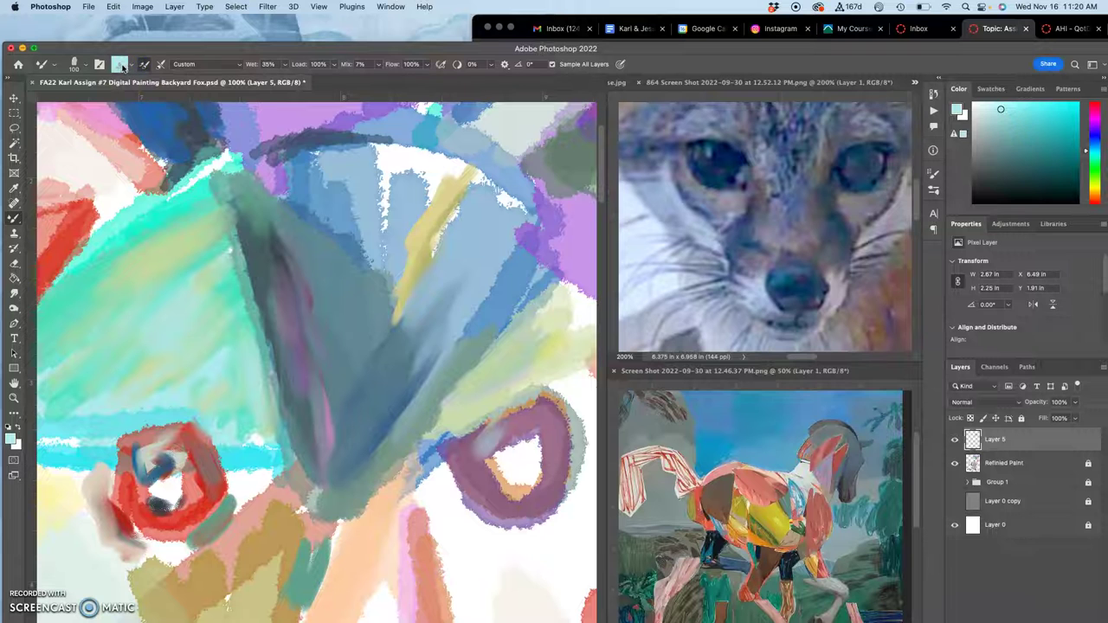
left_click(121, 65)
left_click(502, 180)
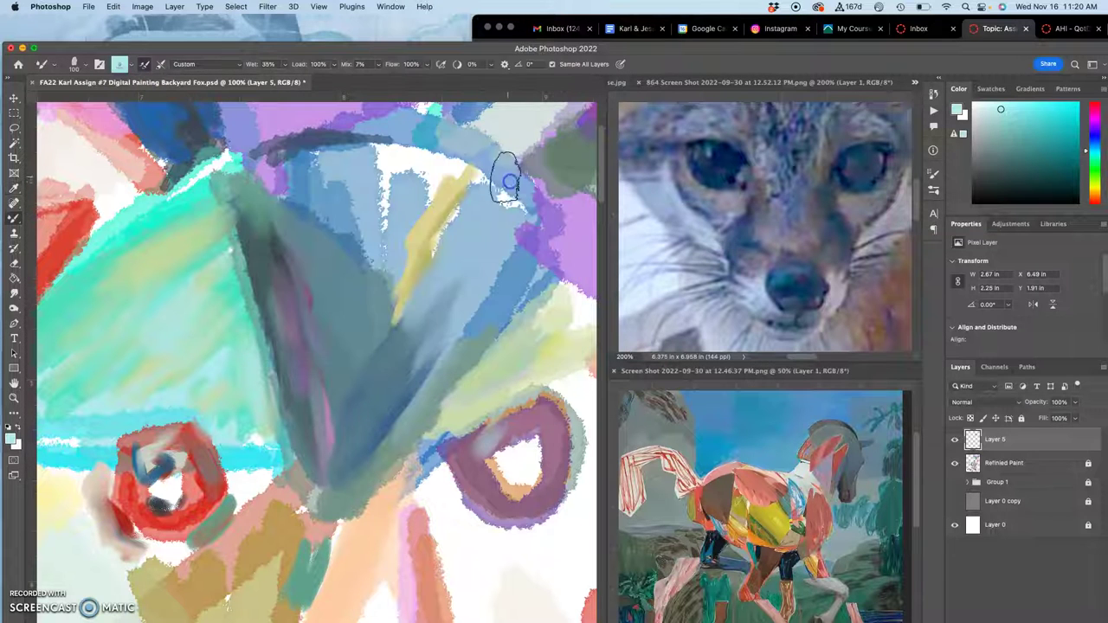
- Sample pink from the red eye area and blend it into the highlight on the inner side of the purple eye
left_click(474, 442, "alt")
left_click(229, 467, "alt")
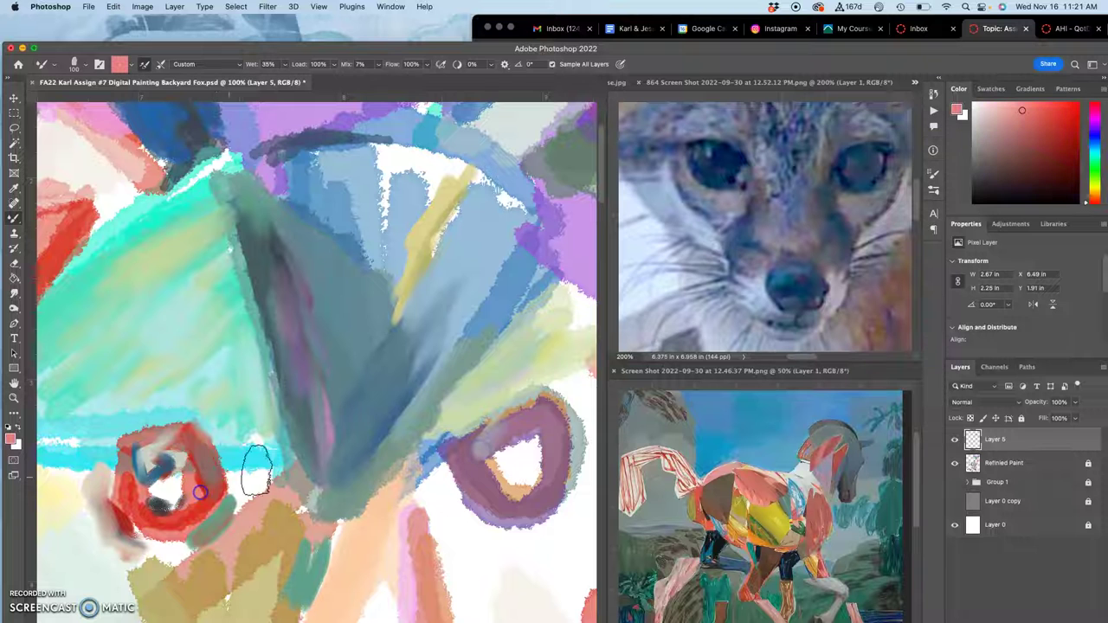
left_click_drag(484, 455, 491, 453)
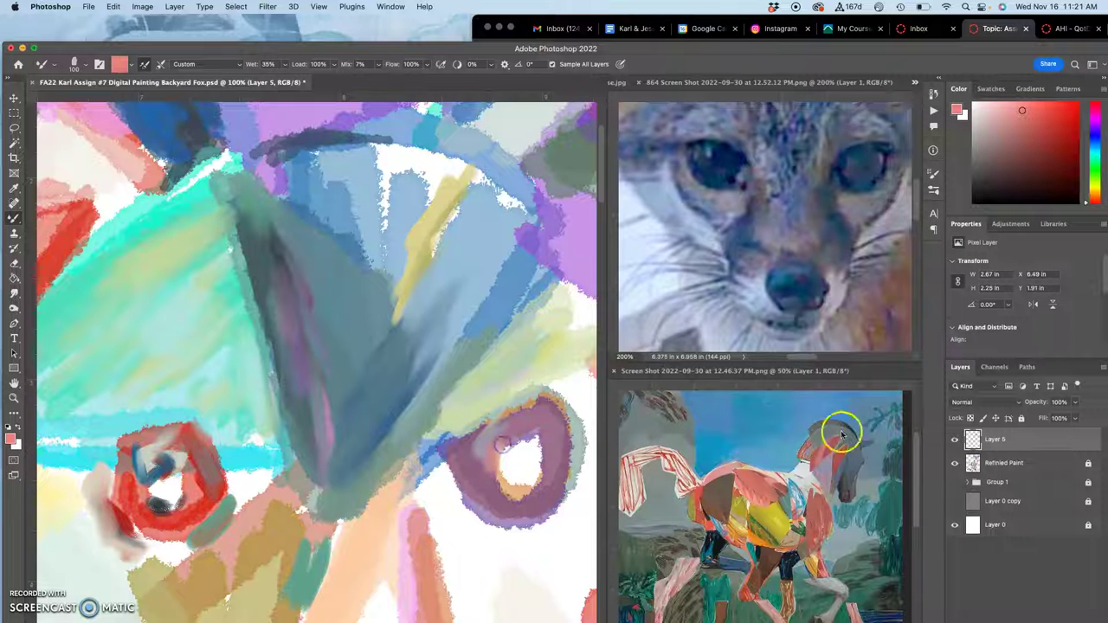
- Show Group 1 beneath the painting, toggle it and the Refinied Paint layer to compare, and select Refinied Paint
left_click(954, 464)
left_click(955, 463)
left_click(955, 482)
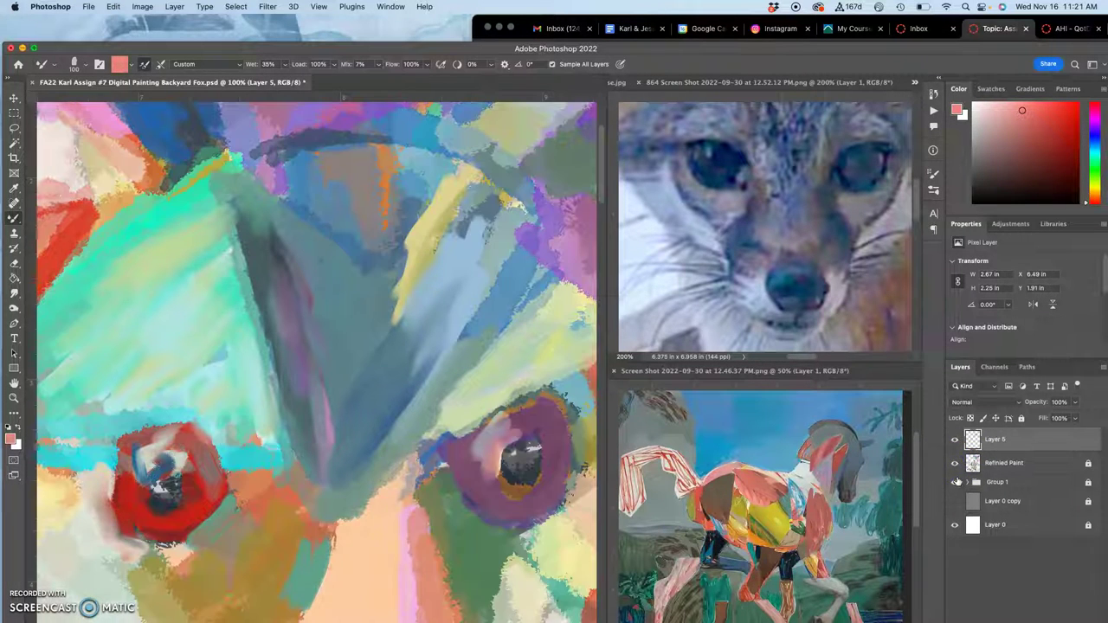
left_click(954, 482)
left_click(954, 482)
left_click(995, 463)
left_click(955, 464)
left_click(956, 465)
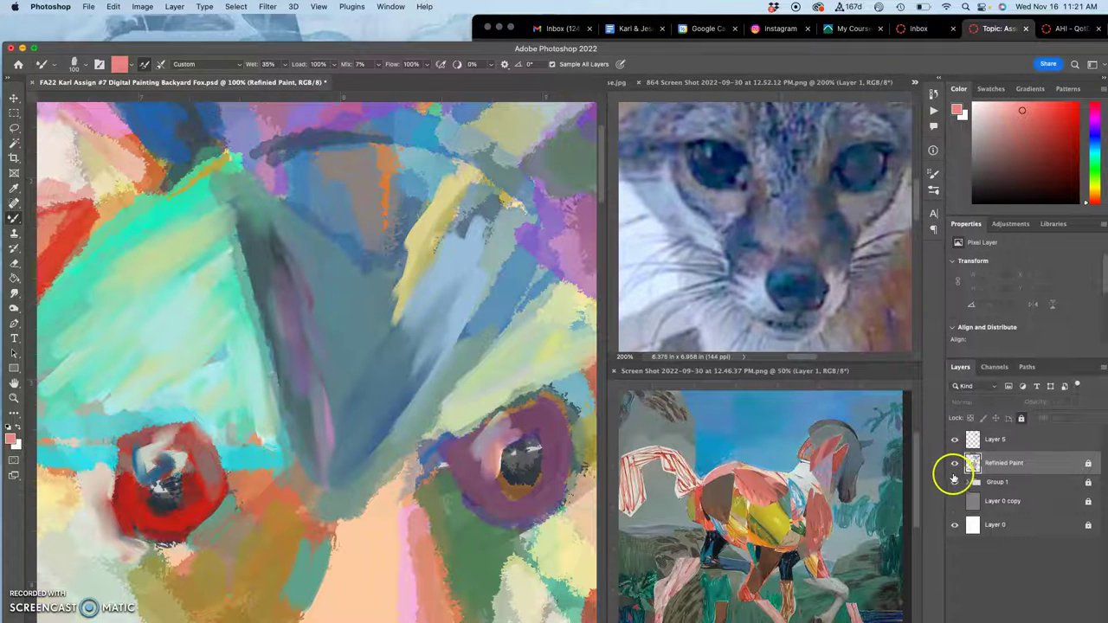
- Compare the whole fox painting with Group 1 hidden and shown
key("super+minus")
key("super+minus")
key("super+minus")
key("super+minus")
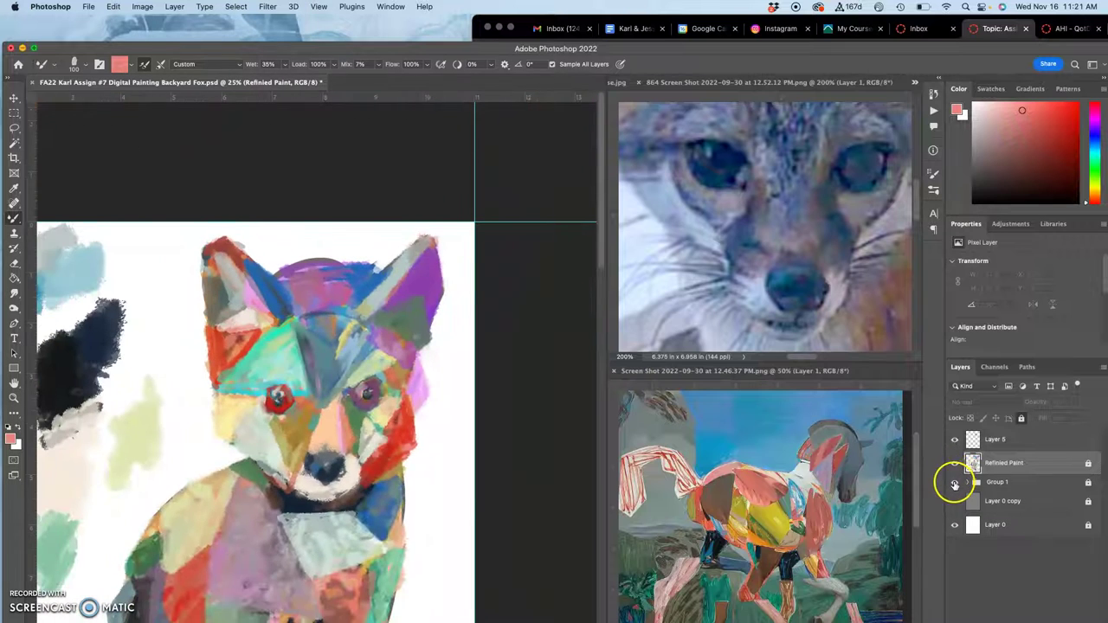
left_click(955, 482)
left_click(955, 482)
- Try to paint the nose on the Refinied Paint layer with dark grey sampled from the purple eye's pupil
key("super+plus")
key("super+plus")
key("super+plus")
scroll(409, 403, "down", 3)
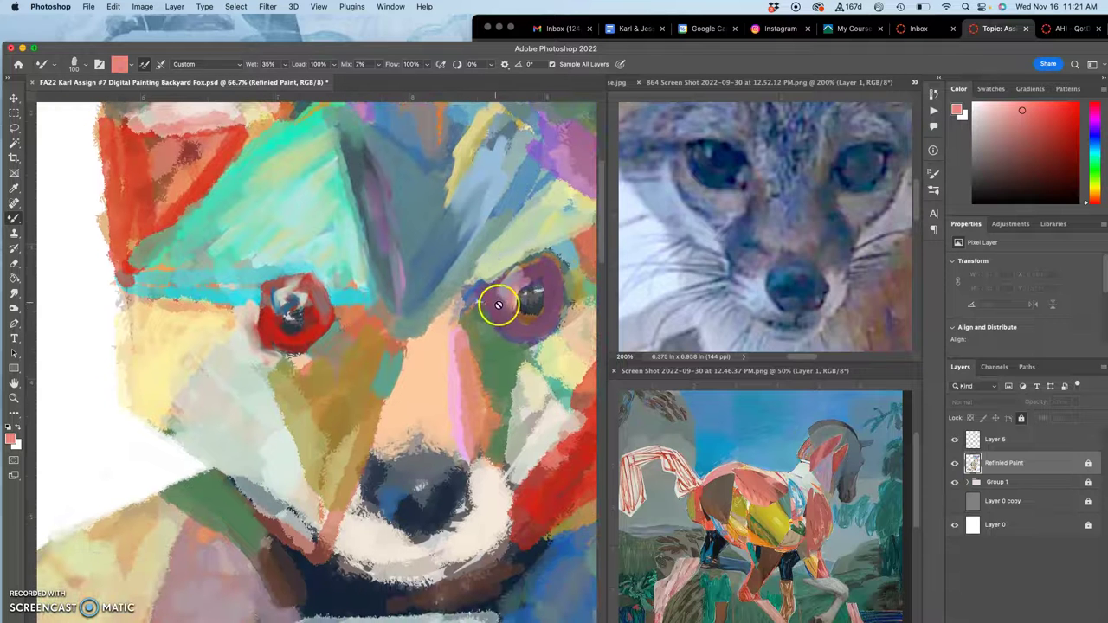
left_click(540, 304, "alt")
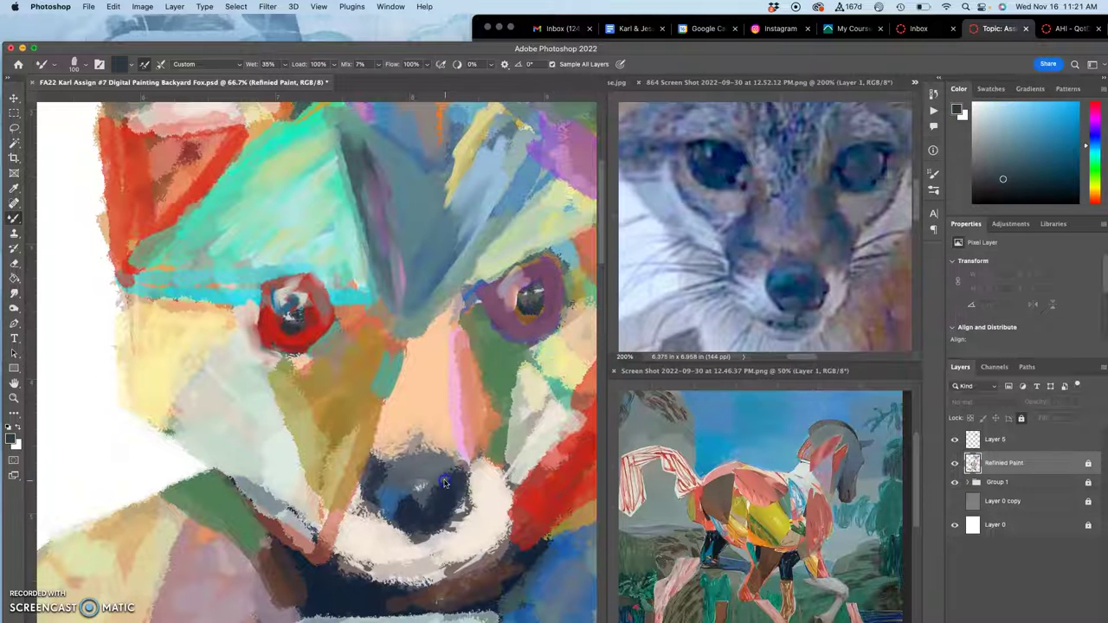
left_click(444, 485)
left_click(589, 232)
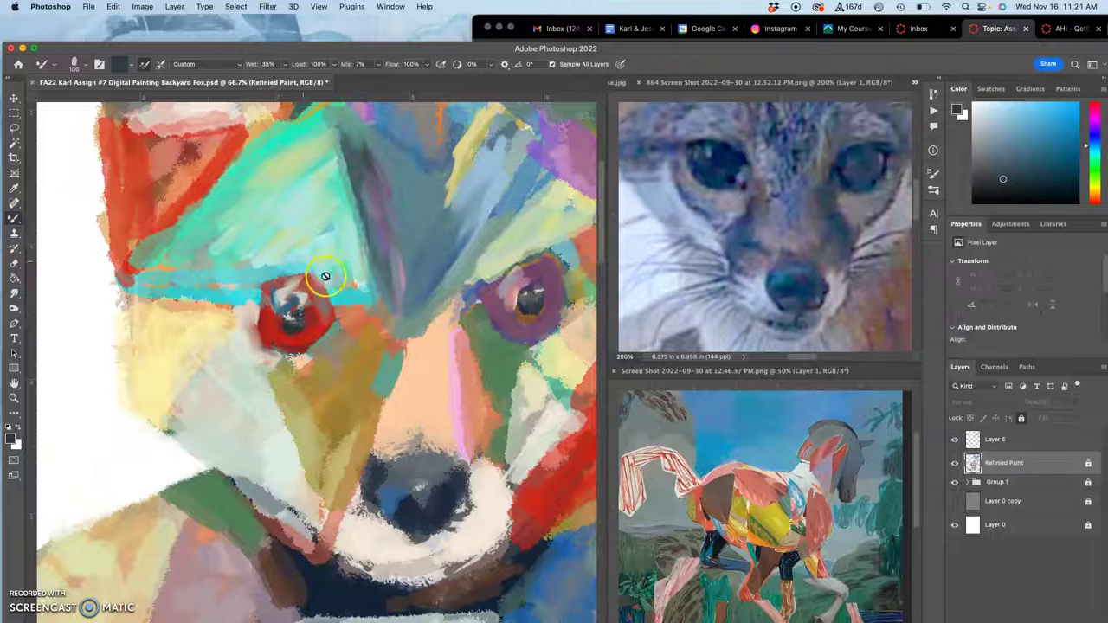
- Sample blue, light blue and cream from nearby areas and paint blended highlights on the fox's nose on Layer 5
left_click(472, 294, "alt")
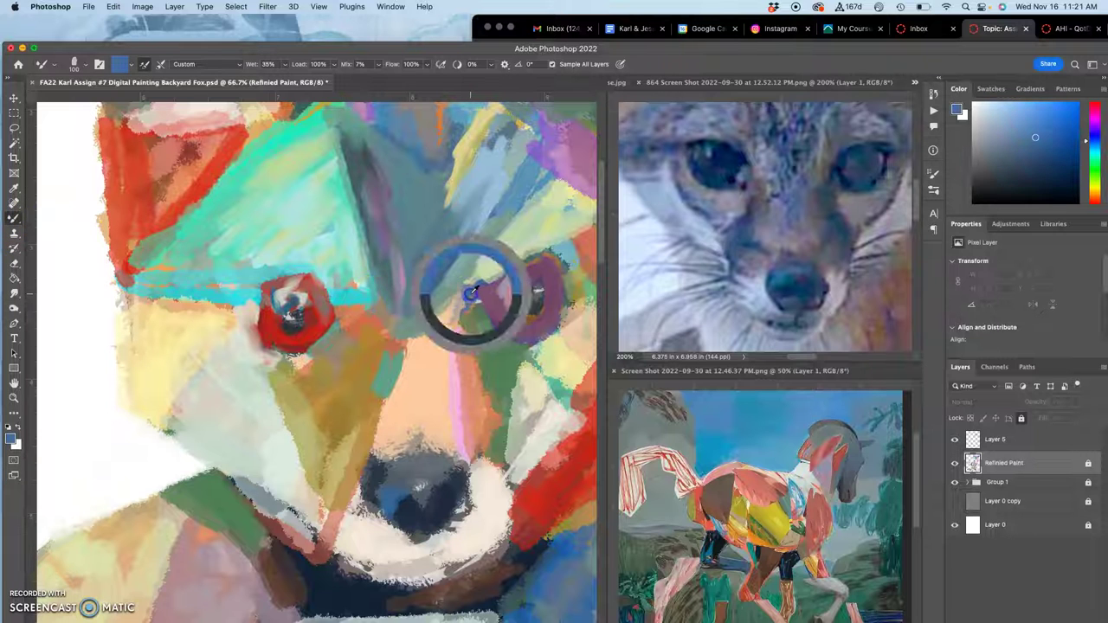
left_click(424, 494)
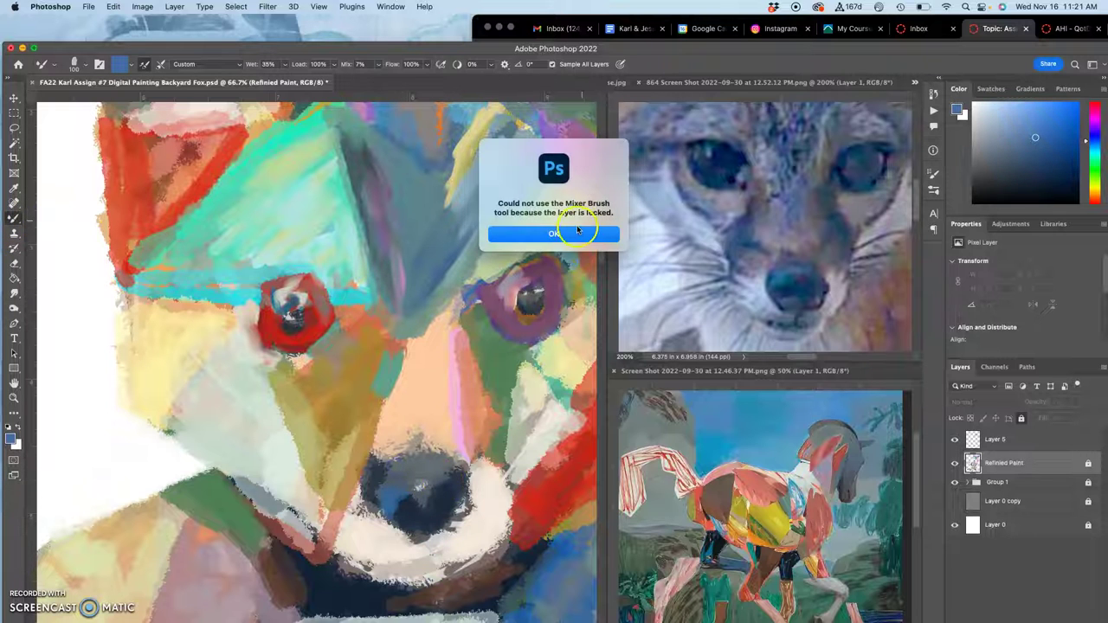
left_click(576, 234)
left_click(1004, 438)
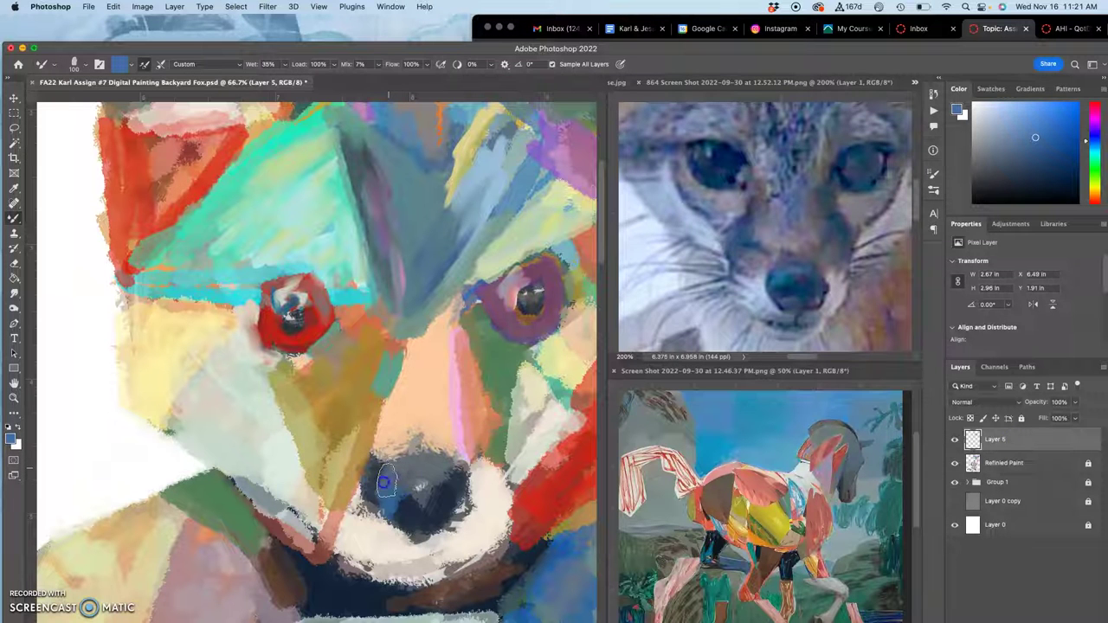
left_click(484, 167, "alt")
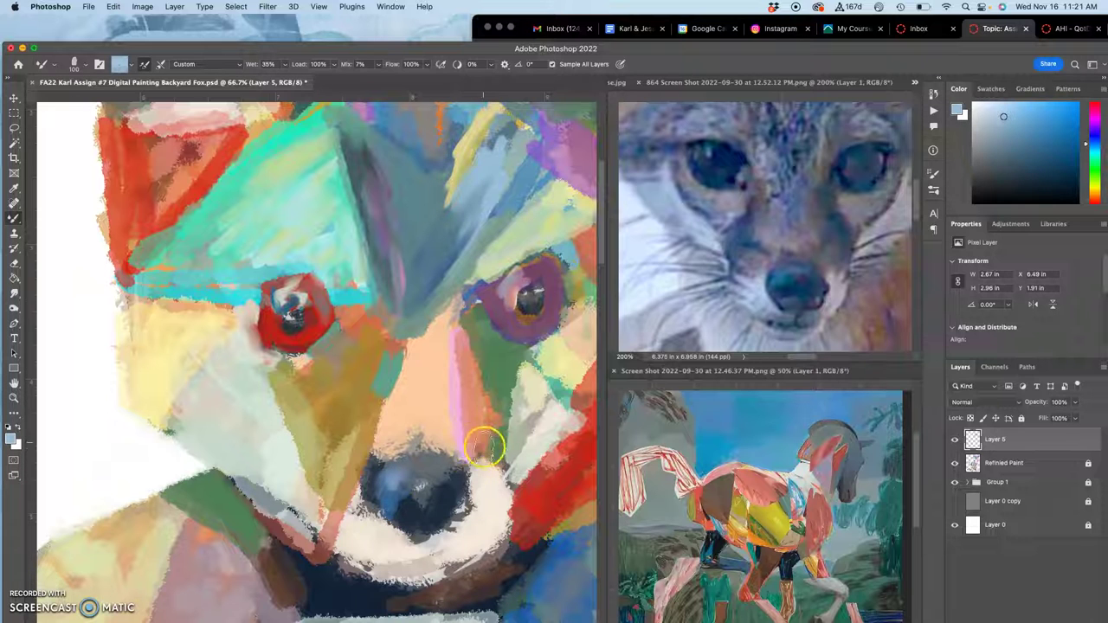
left_click(487, 461, "alt")
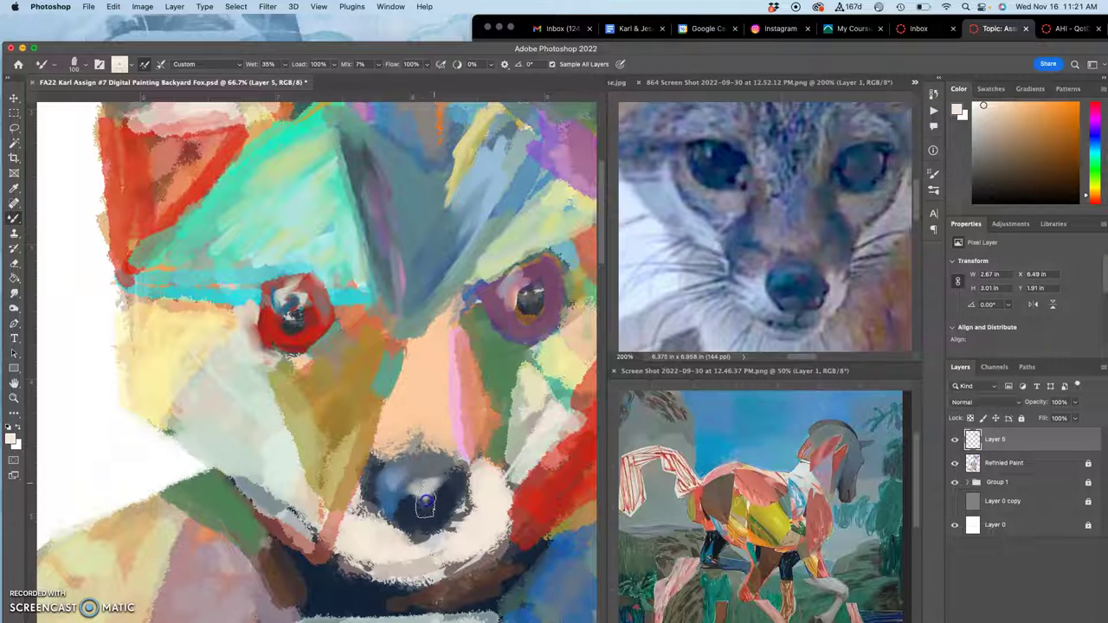
- Set the brush's Mix to 36% and blend sampled purple, navy, grey-teal and aqua around the purple eye, nose and forehead planes
left_click(378, 65)
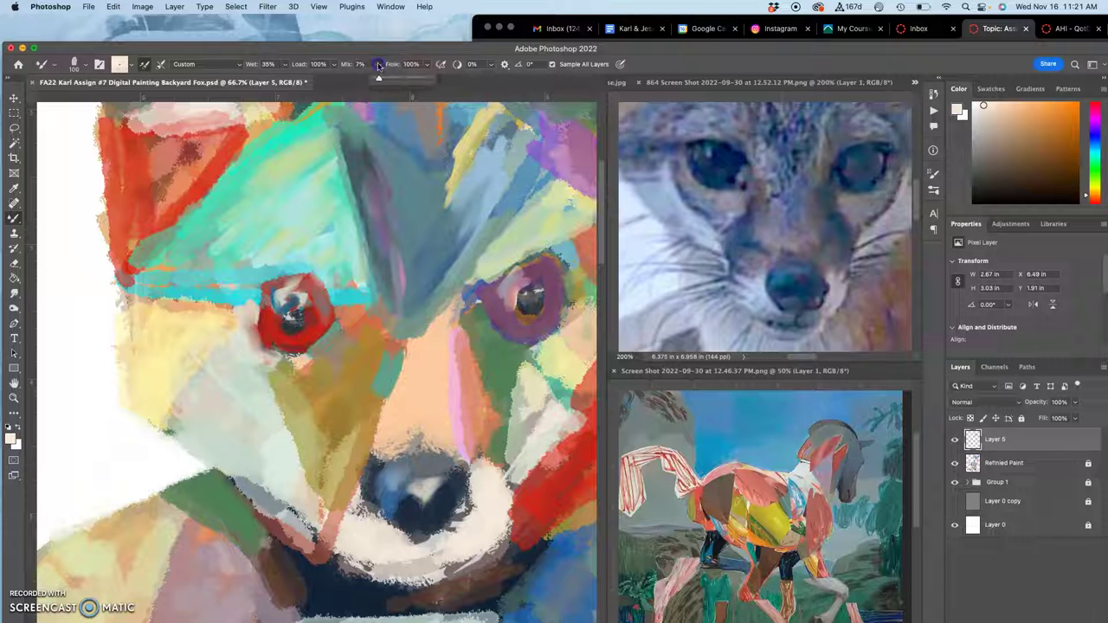
left_click(537, 274, "alt")
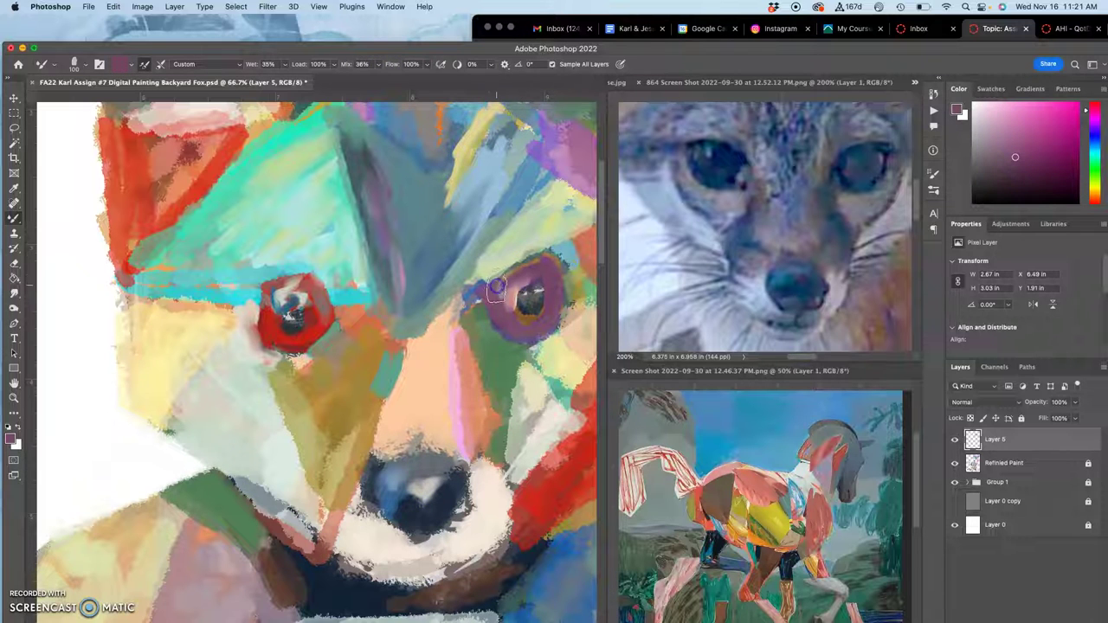
left_click(404, 500, "alt")
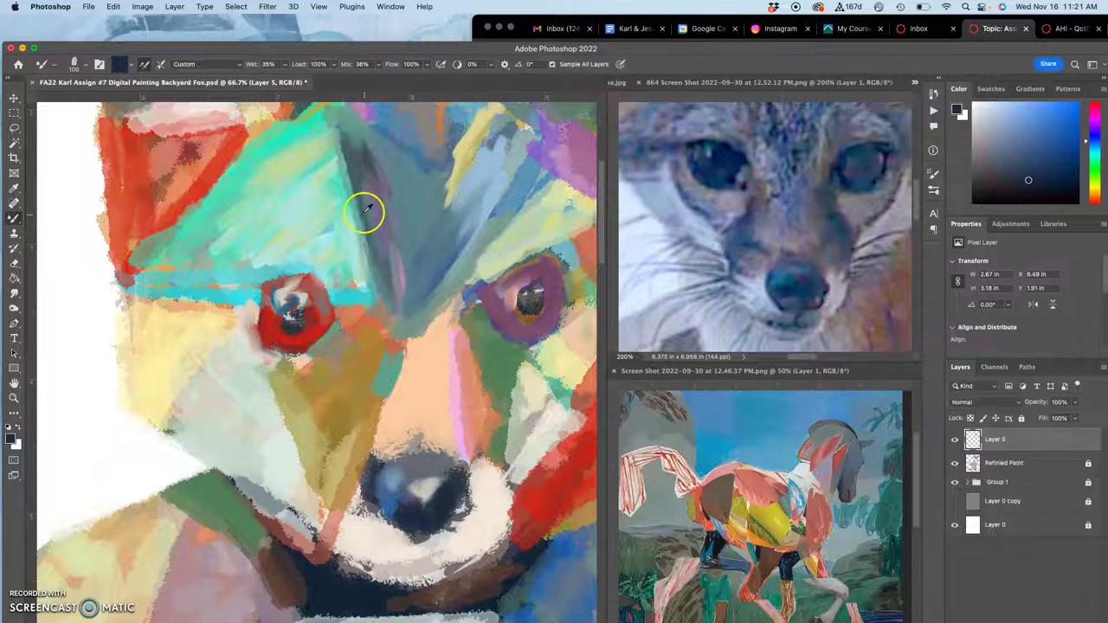
left_click(356, 178, "alt")
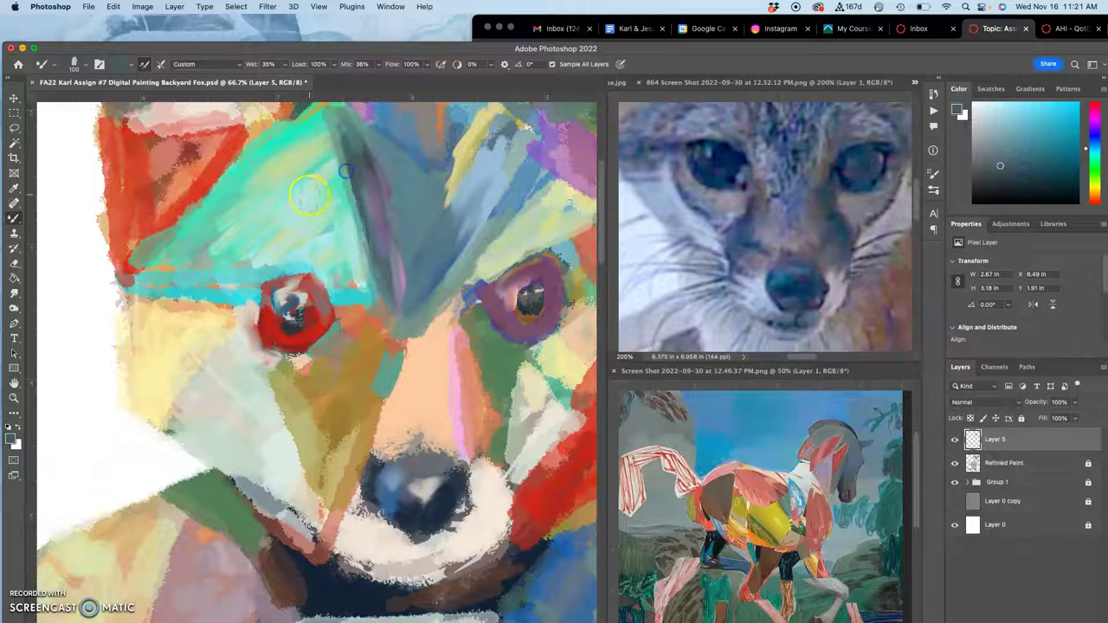
left_click(308, 252, "alt")
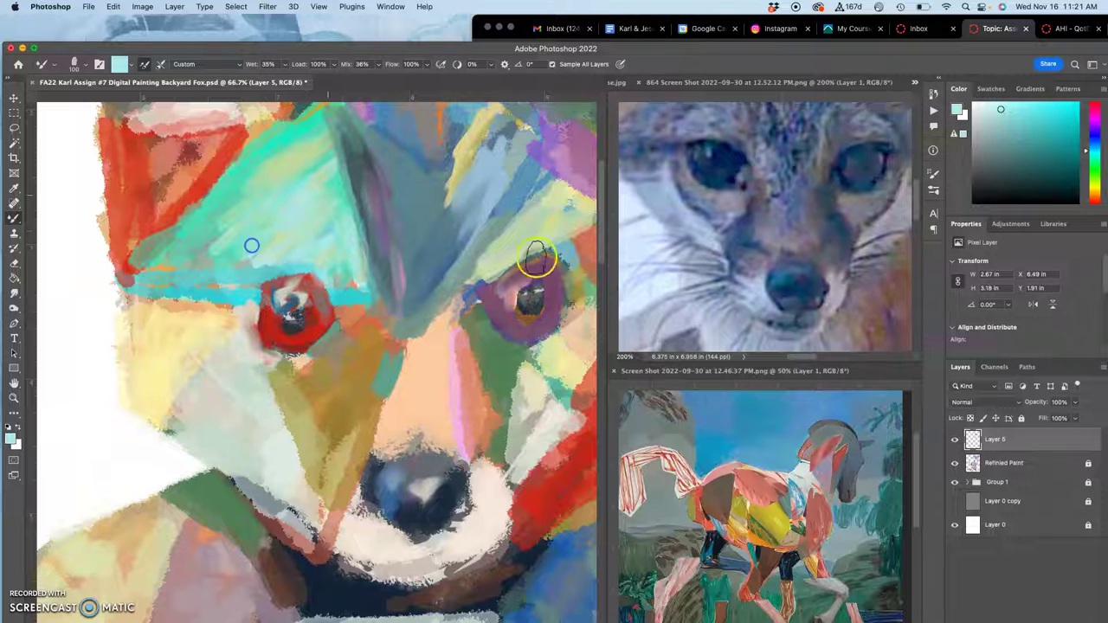
- Unlock the Refinied Paint layer and lower its opacity to 84%
left_click(1002, 463)
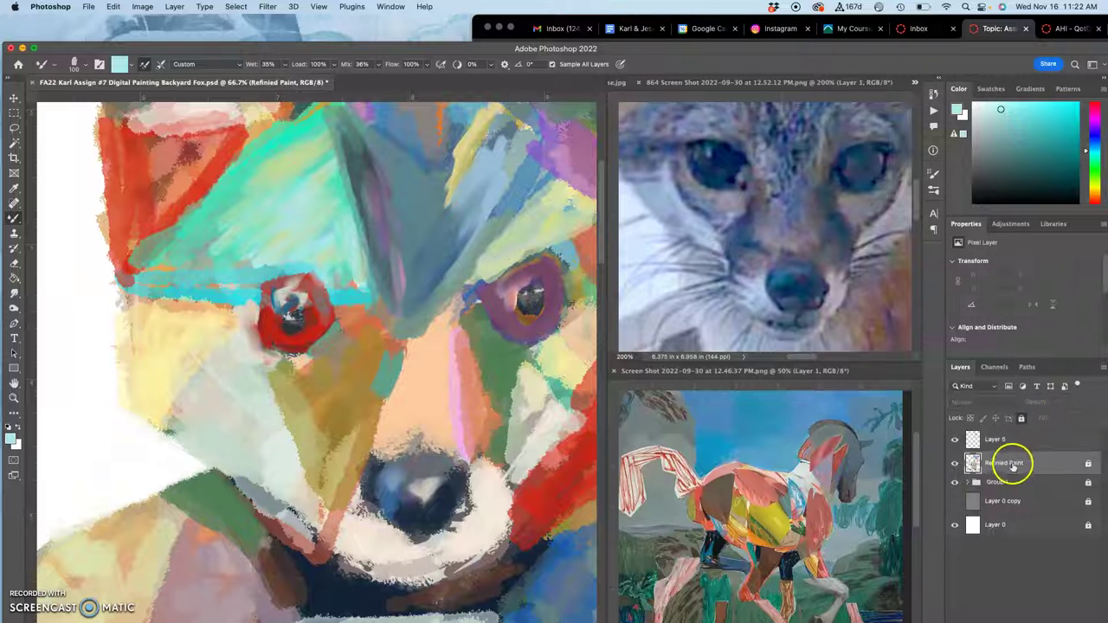
left_click(1023, 418)
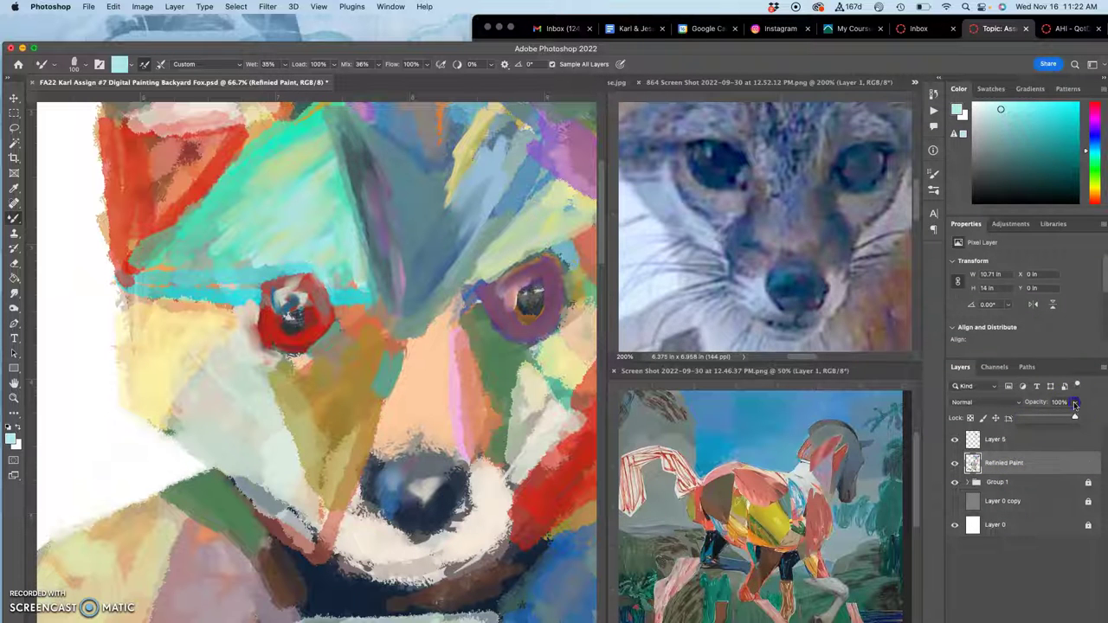
left_click_drag(1060, 418, 1063, 416)
- Rename Layer 5 as Finishing Layer and lock the Refinied Paint layer again
double_click(1020, 442)
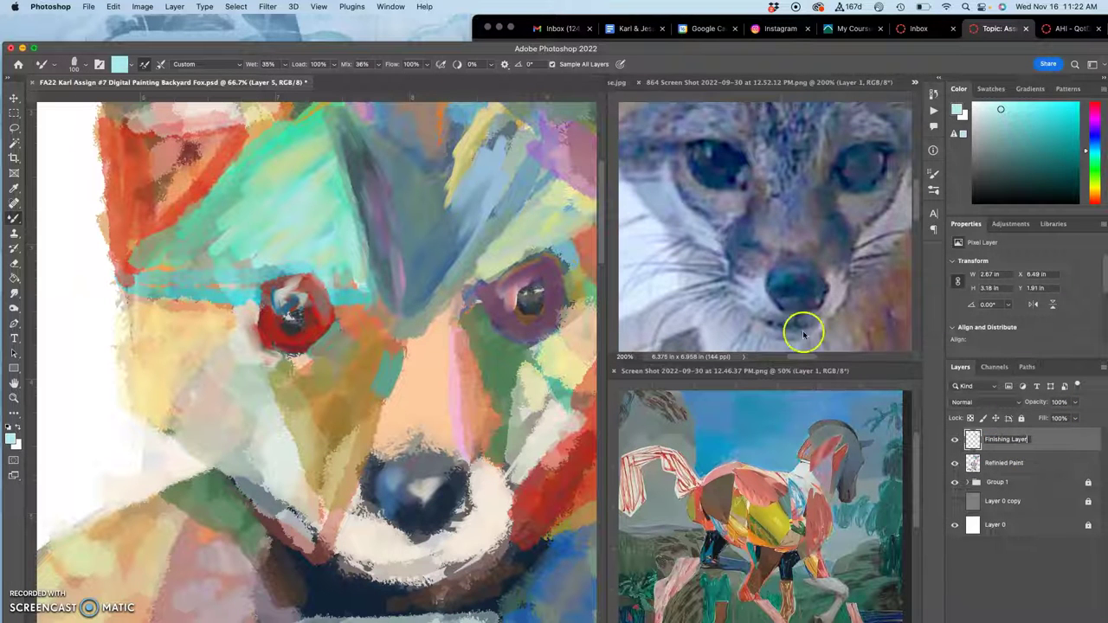
key("Return")
left_click(1014, 466)
left_click(1032, 463)
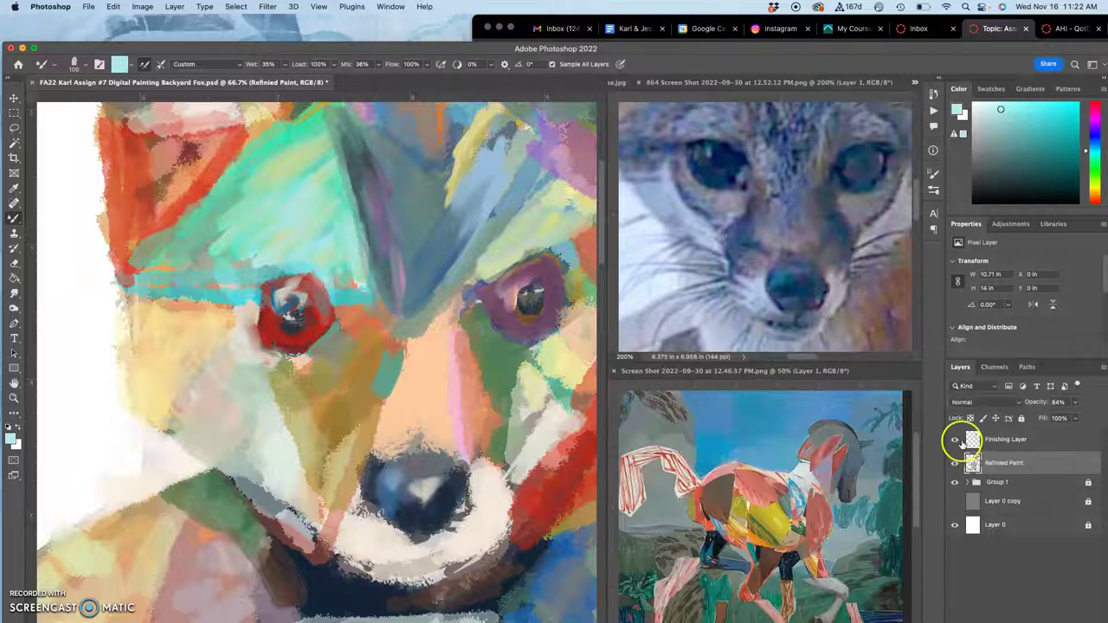
left_click(1023, 418)
- On the Finishing Layer, sample pale yellow-green and cream from the cheek and blend them into the peach plane above the nose
left_click(1008, 439)
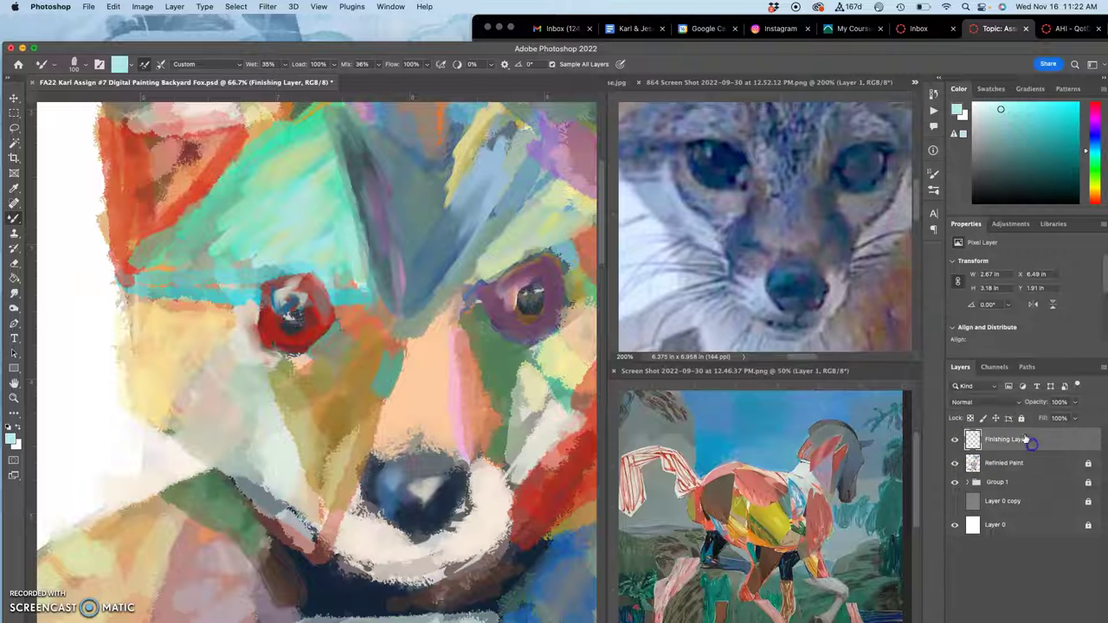
scroll(378, 338, "down", 3)
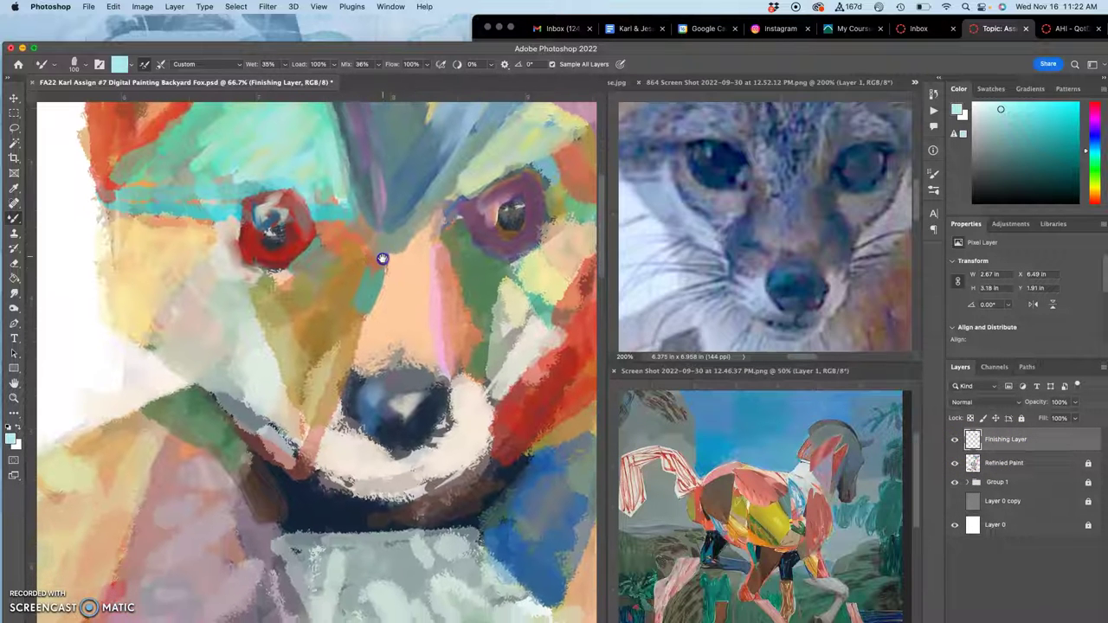
left_click(518, 309, "alt")
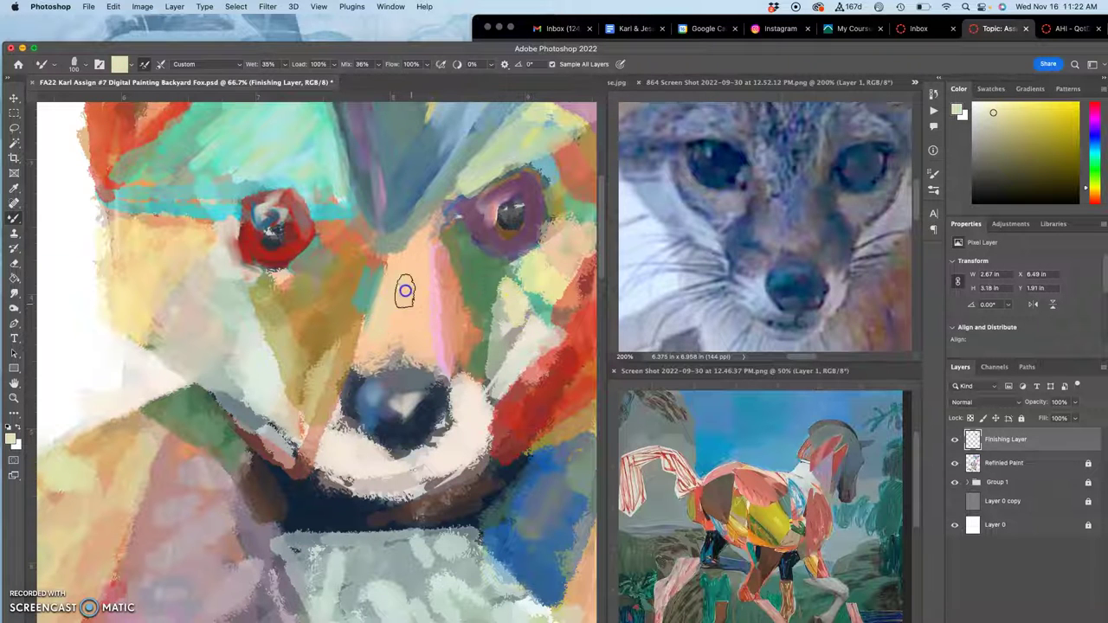
left_click(537, 335, "alt")
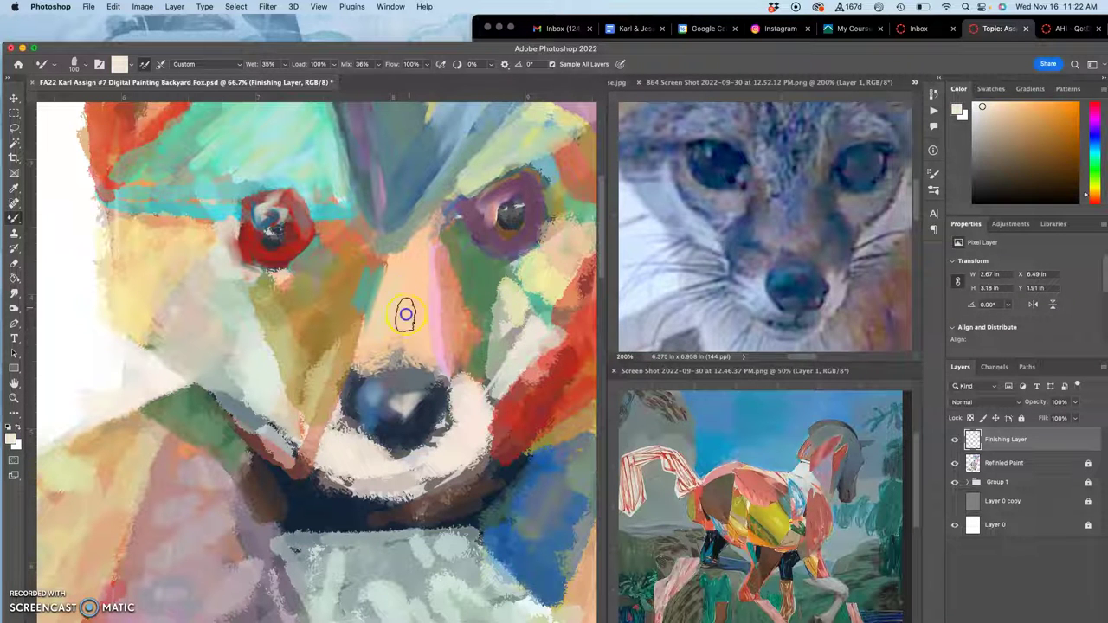
- Sample ochre, peach and coral from the fox's face and blend them into the peach plane above the nose
left_click(337, 318, "alt")
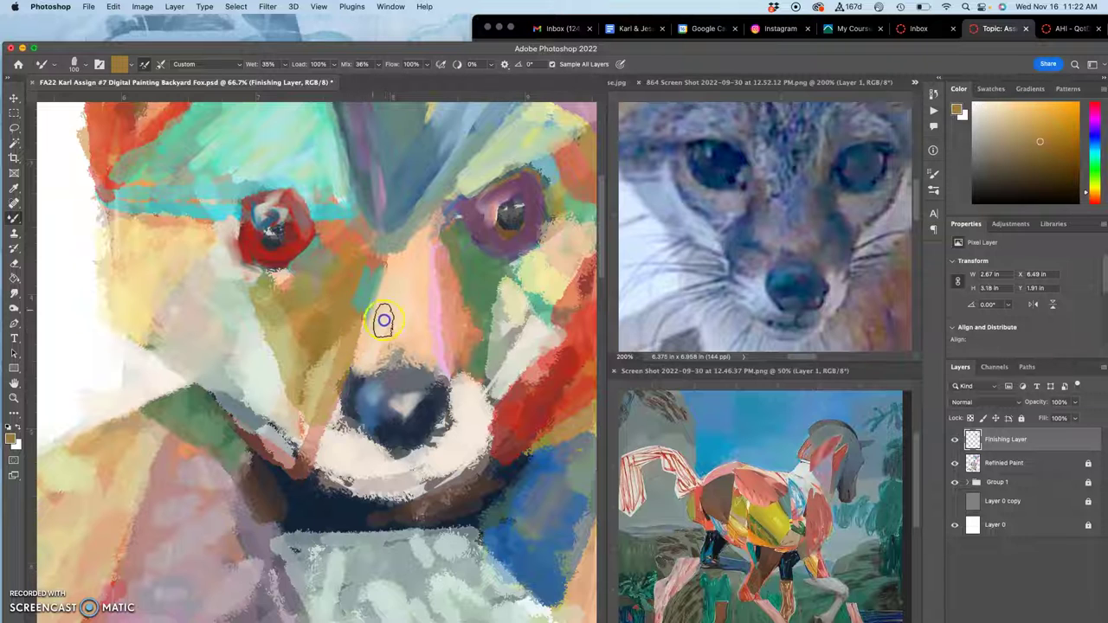
left_click_drag(388, 271, 366, 341)
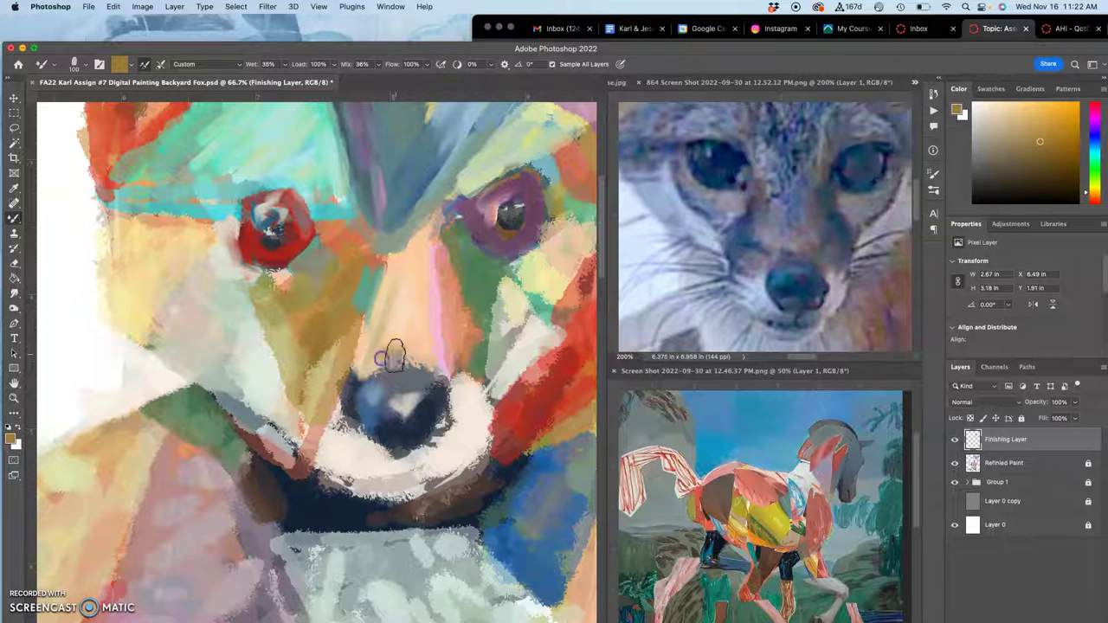
left_click(396, 357, "alt")
left_click(409, 348)
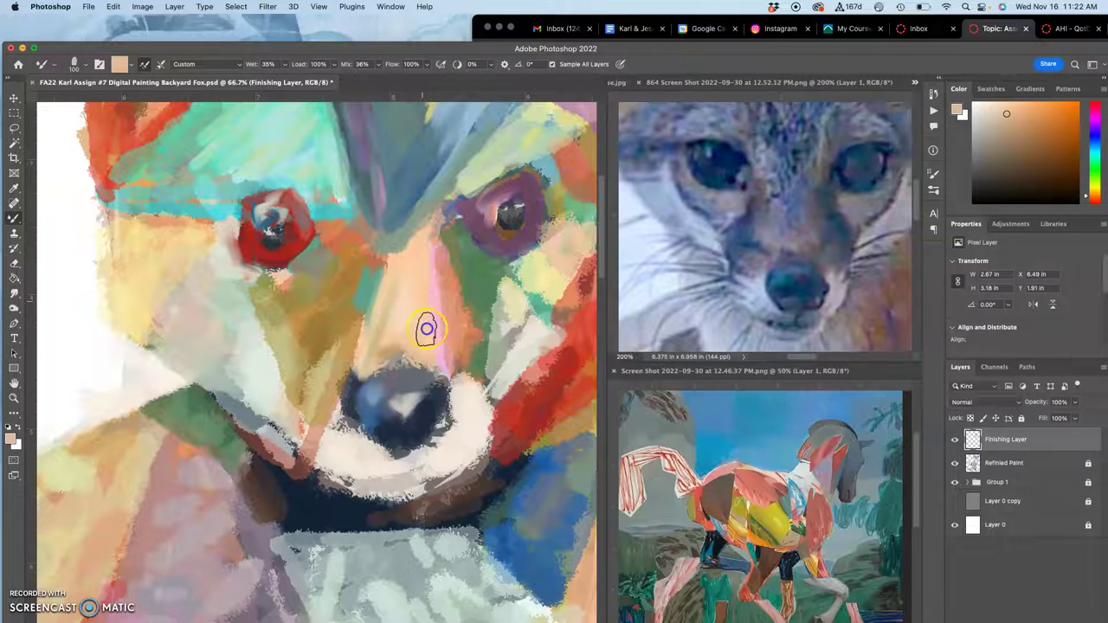
left_click(576, 168, "alt")
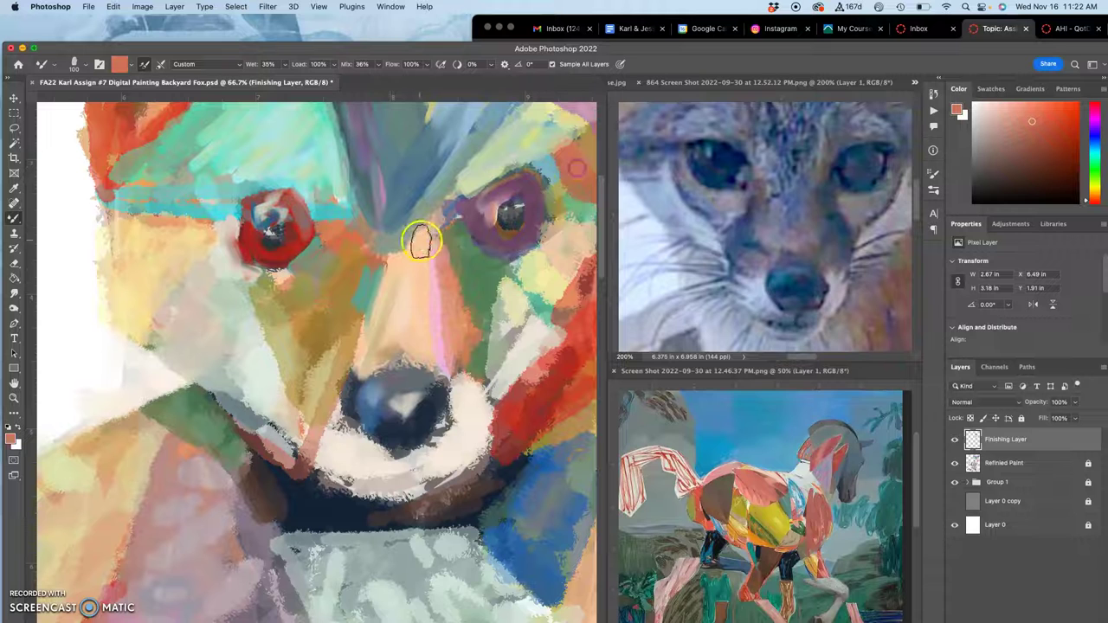
- Blend sampled green into the plane below the purple eye and sampled purple around the pupil, and sample a dark blue-grey
left_click(463, 257, "alt")
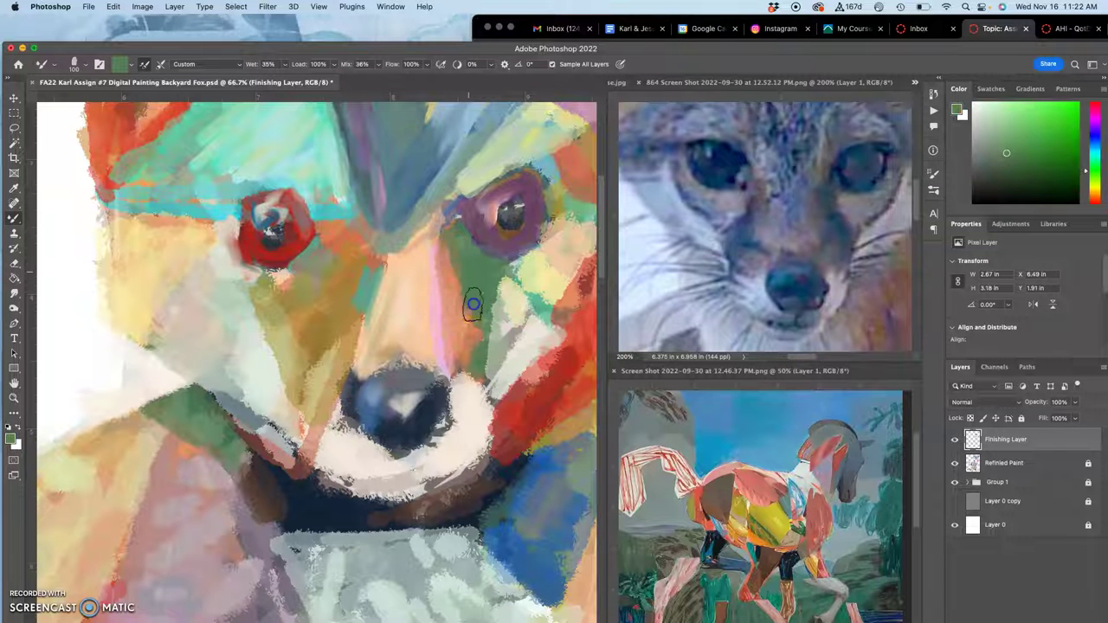
left_click(521, 232, "alt")
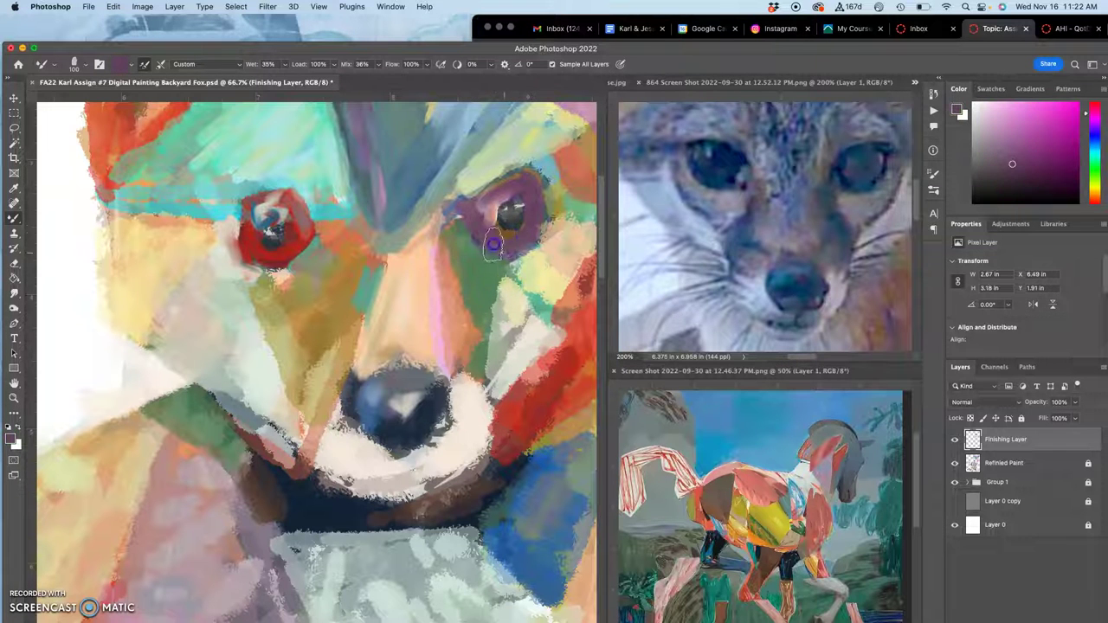
left_click_drag(492, 225, 527, 217)
left_click(515, 222, "alt")
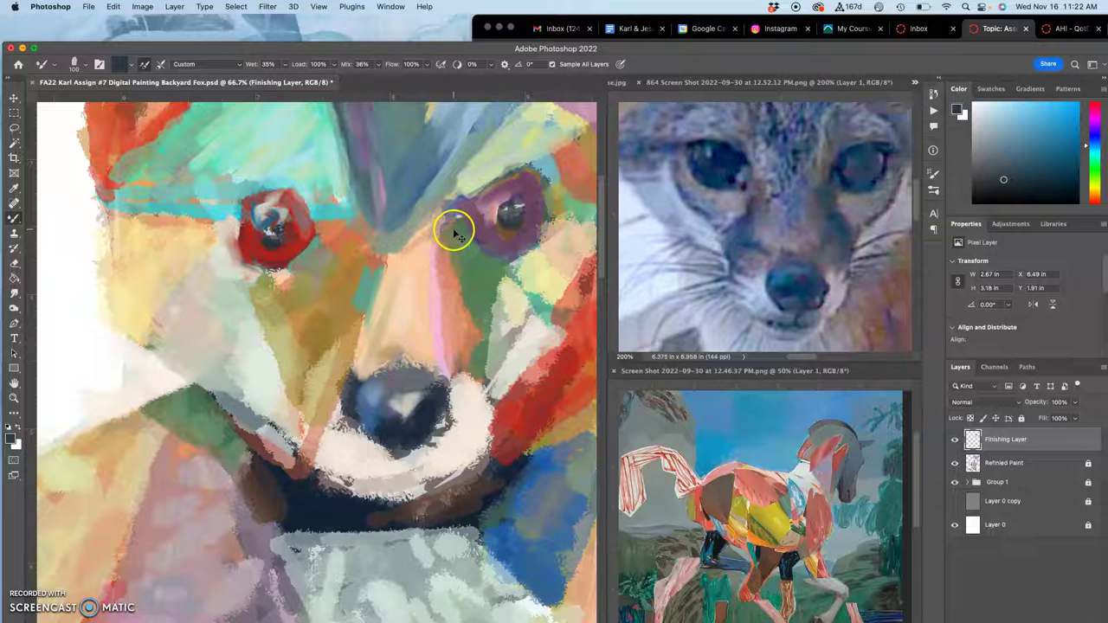
- Enlarge the painting to 100% in a maximized window and blend sampled dark and pale grey tones around the red eye's pupil
key("super+plus")
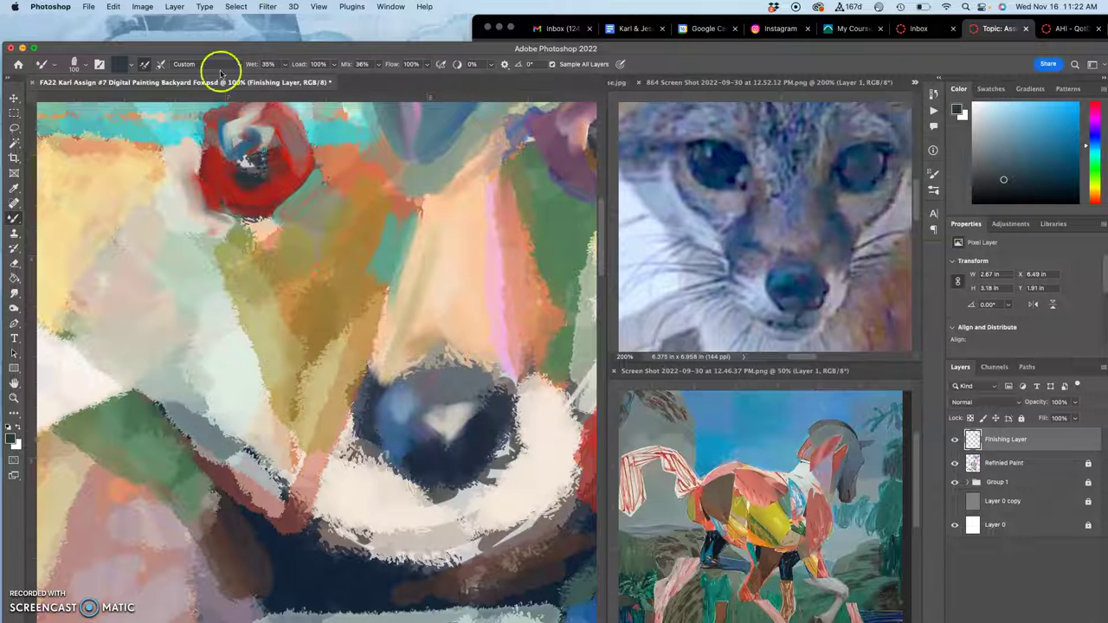
left_click(34, 49)
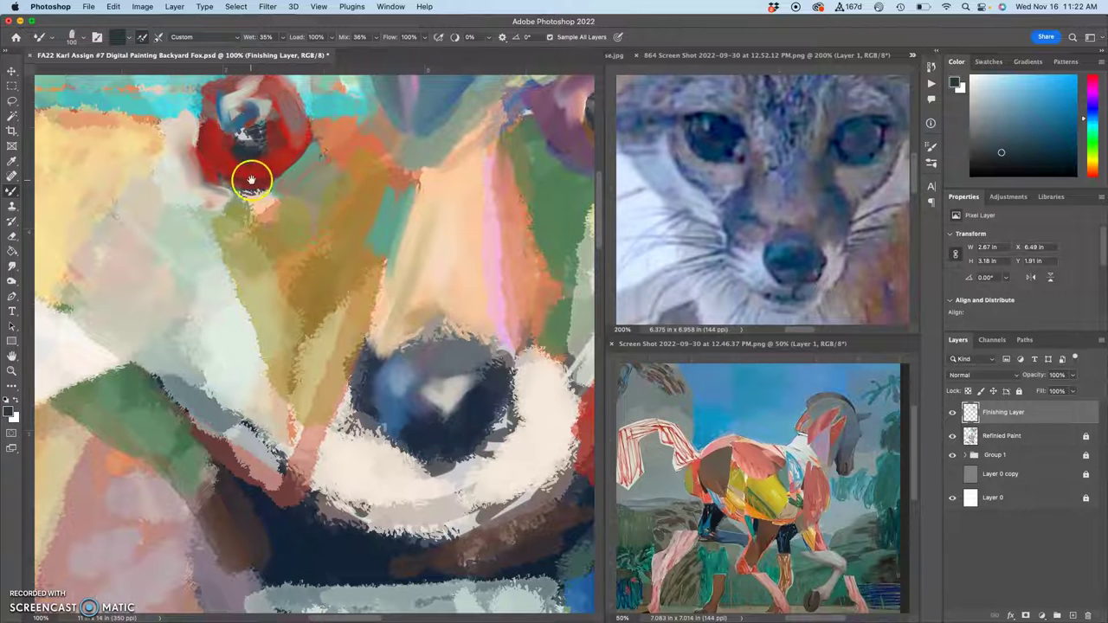
mouse_move(281, 199)
left_mouse_down()
mouse_move(284, 217)
mouse_move(380, 290)
mouse_move(376, 303)
left_mouse_up()
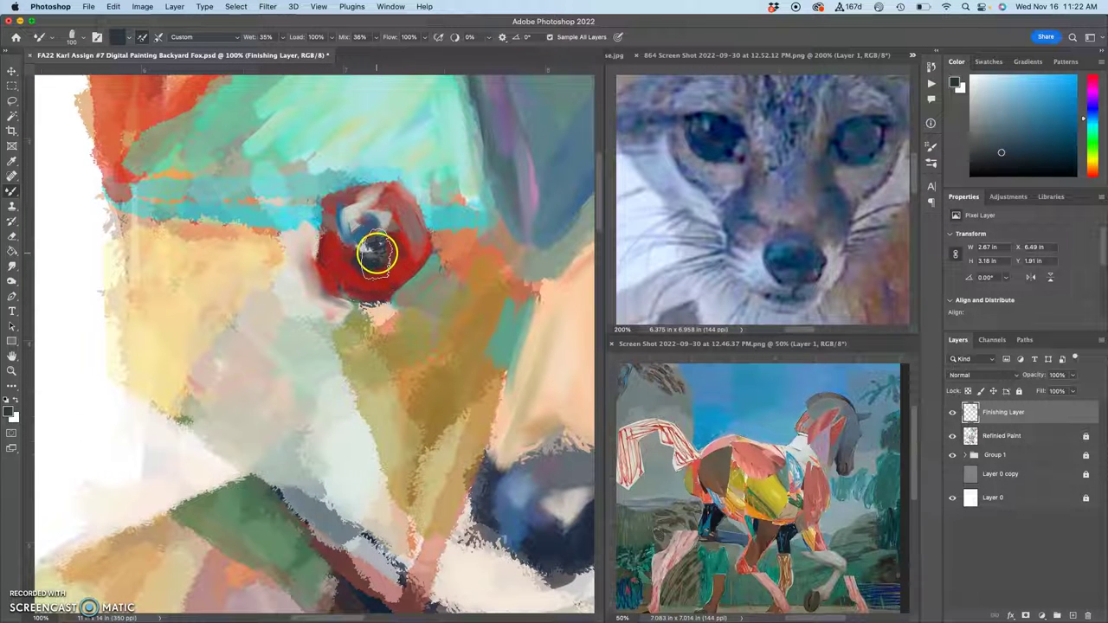
left_click(365, 265, "alt")
left_click_drag(363, 240, 345, 226)
left_click(387, 210, "alt")
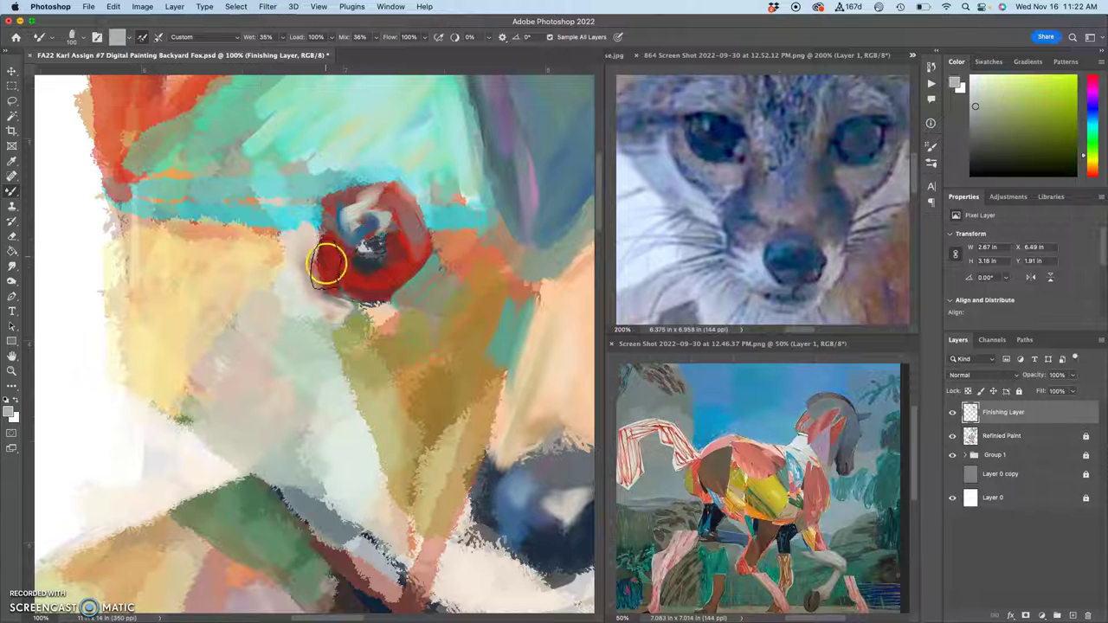
- Blend sampled aqua along the band beside the red eye and add sampled dark red to the orange-red triangle above it
left_click(250, 212, "alt")
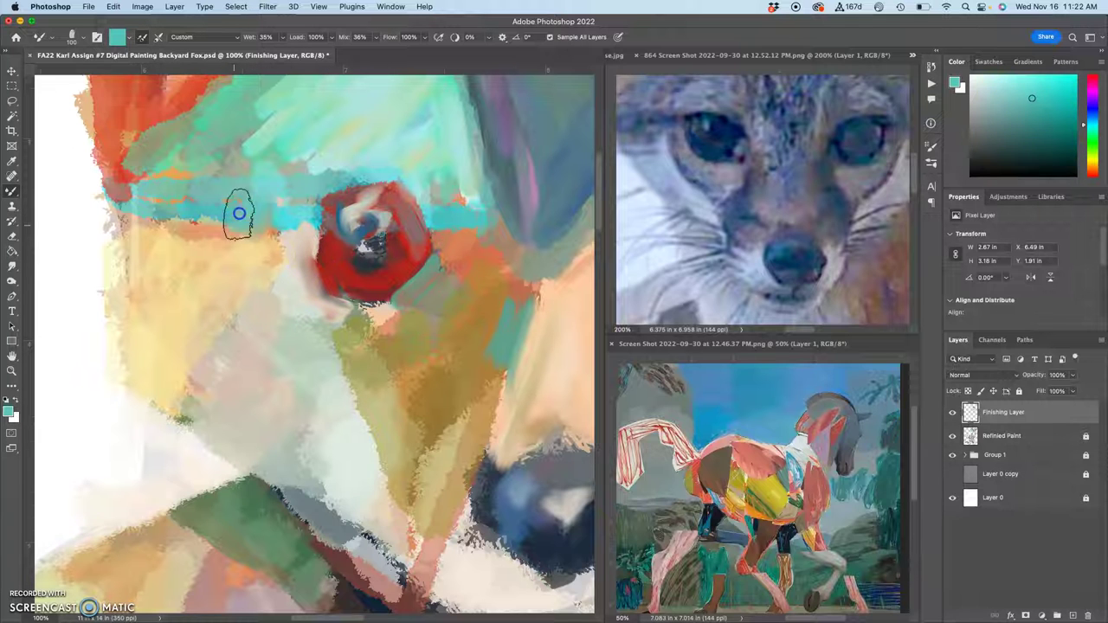
left_click_drag(203, 204, 139, 206)
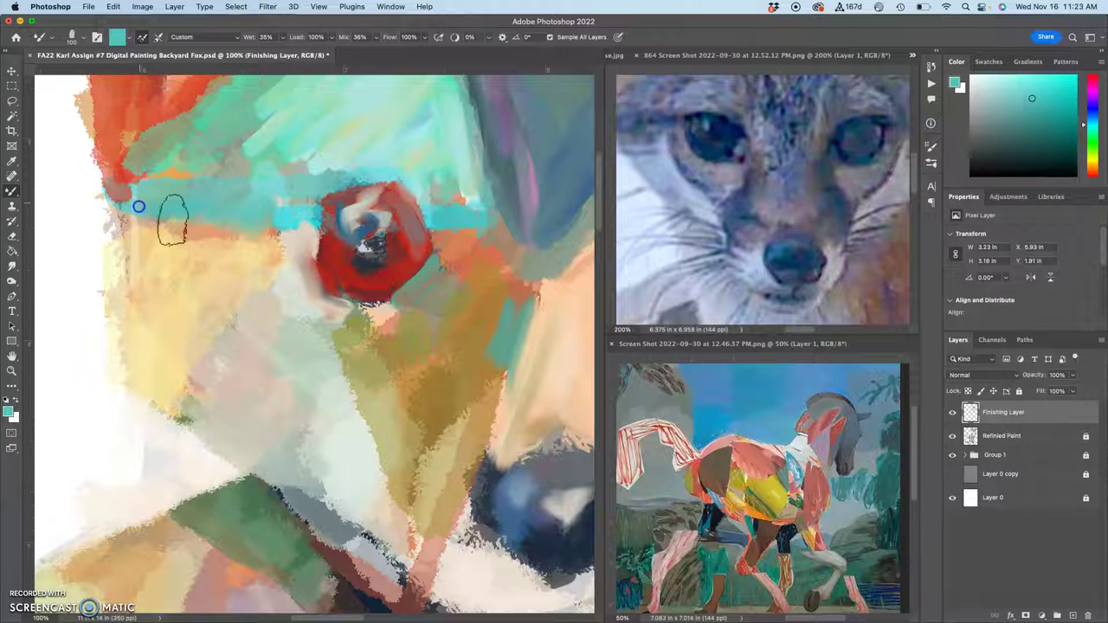
left_click(192, 256, "alt")
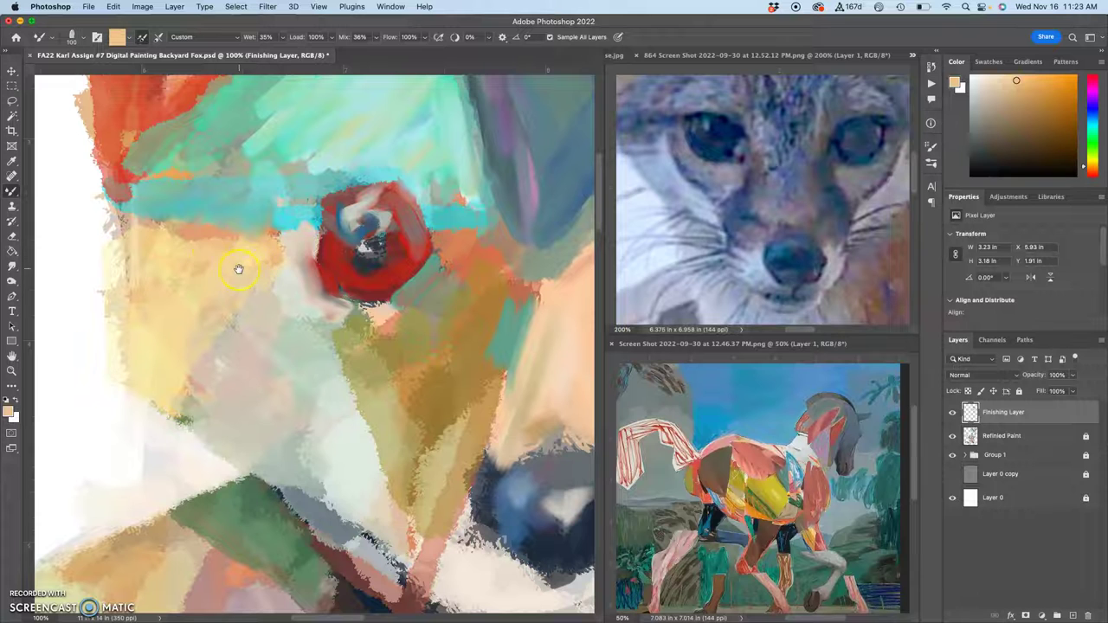
mouse_move(238, 273)
left_mouse_down()
mouse_move(217, 427)
mouse_move(284, 418)
mouse_move(306, 494)
mouse_move(294, 367)
mouse_move(285, 371)
left_mouse_up()
left_click(254, 235, "alt")
mouse_move(254, 228)
left_mouse_down()
mouse_move(243, 235)
mouse_move(234, 223)
mouse_move(254, 229)
left_mouse_up()
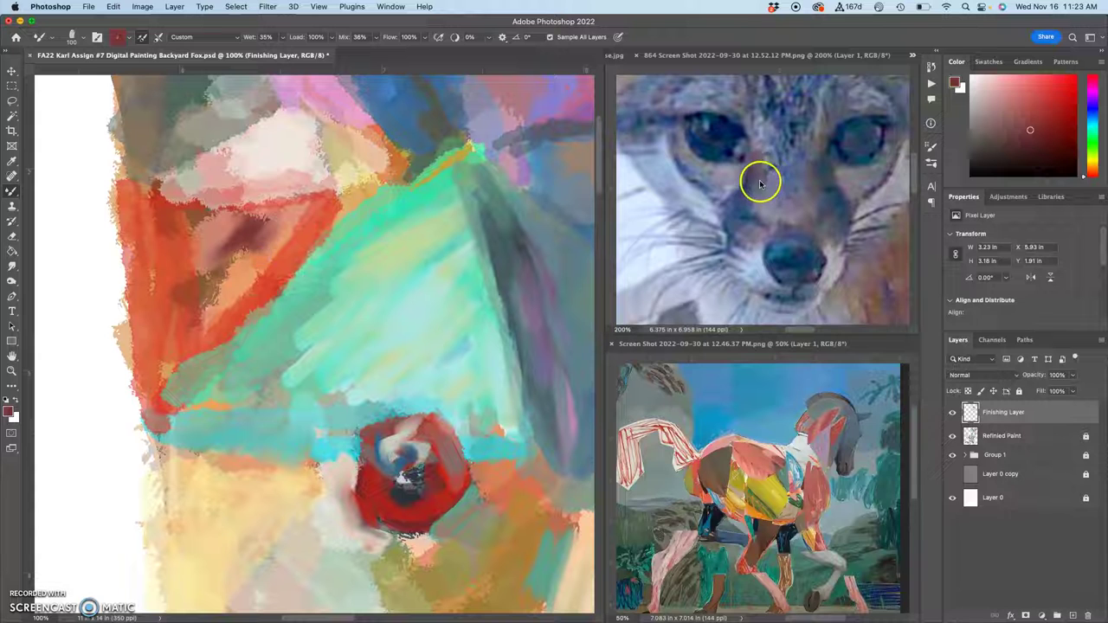
- Sample navy from the eye in the fox reference photo and paint it into the red eye's pupil on the Finishing Layer
left_click_drag(745, 183, 781, 286)
left_click_drag(745, 229, 787, 250)
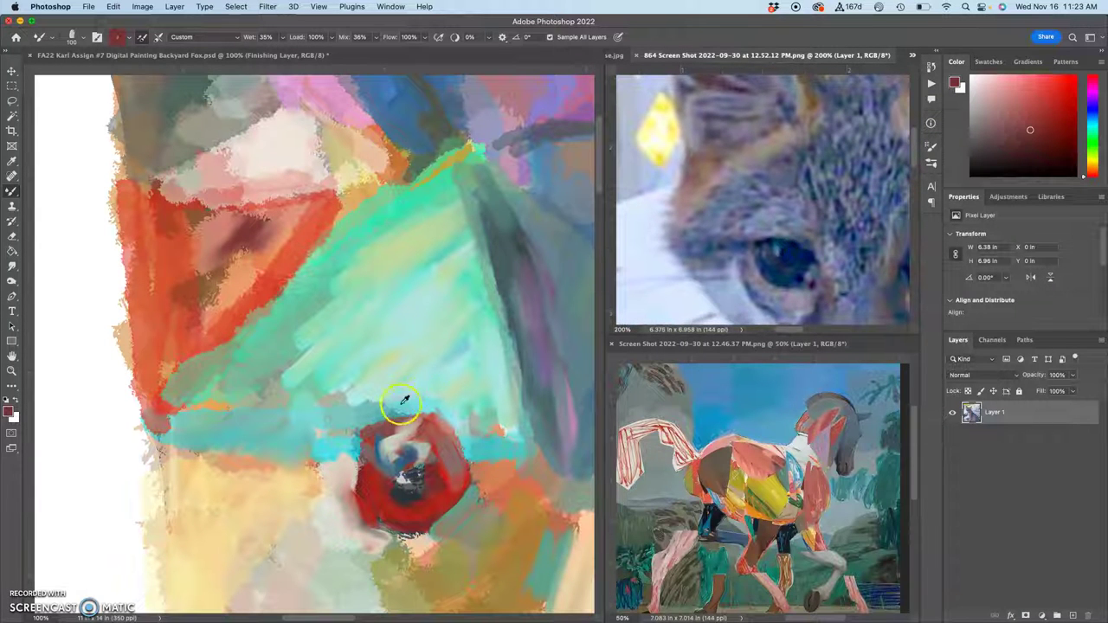
left_click(558, 422, "alt")
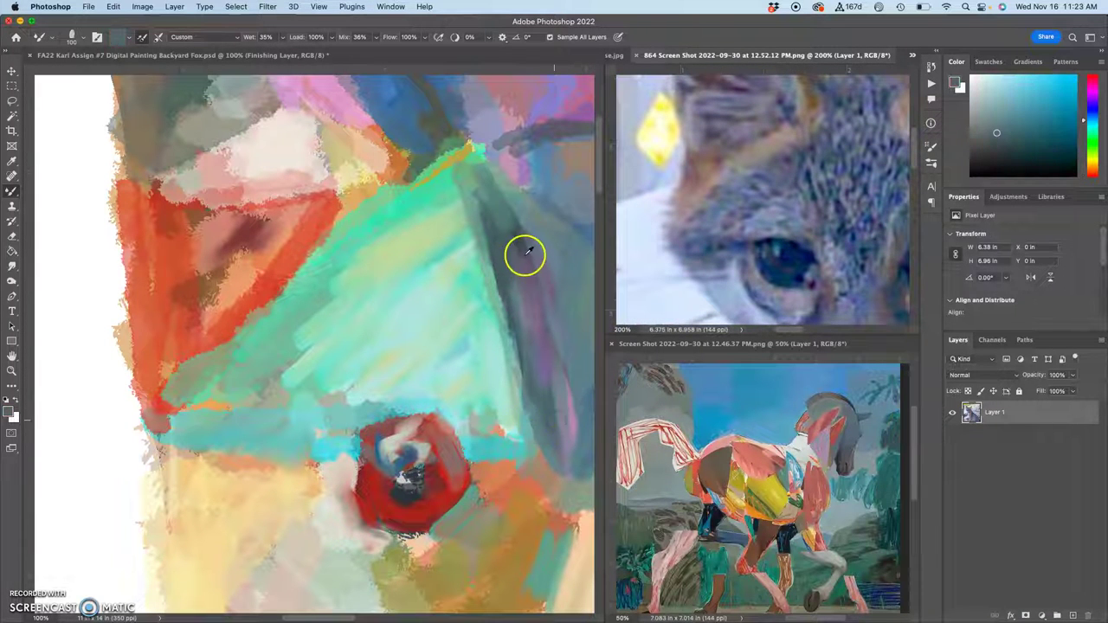
left_click(556, 329, "alt")
left_click(789, 256, "alt")
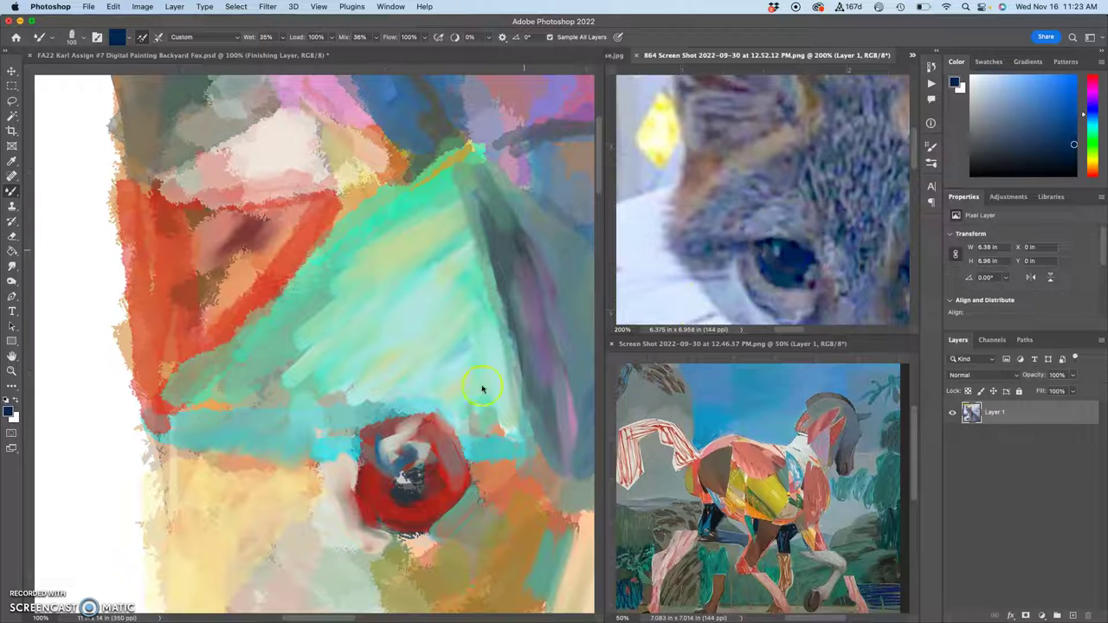
left_click_drag(397, 484, 391, 481)
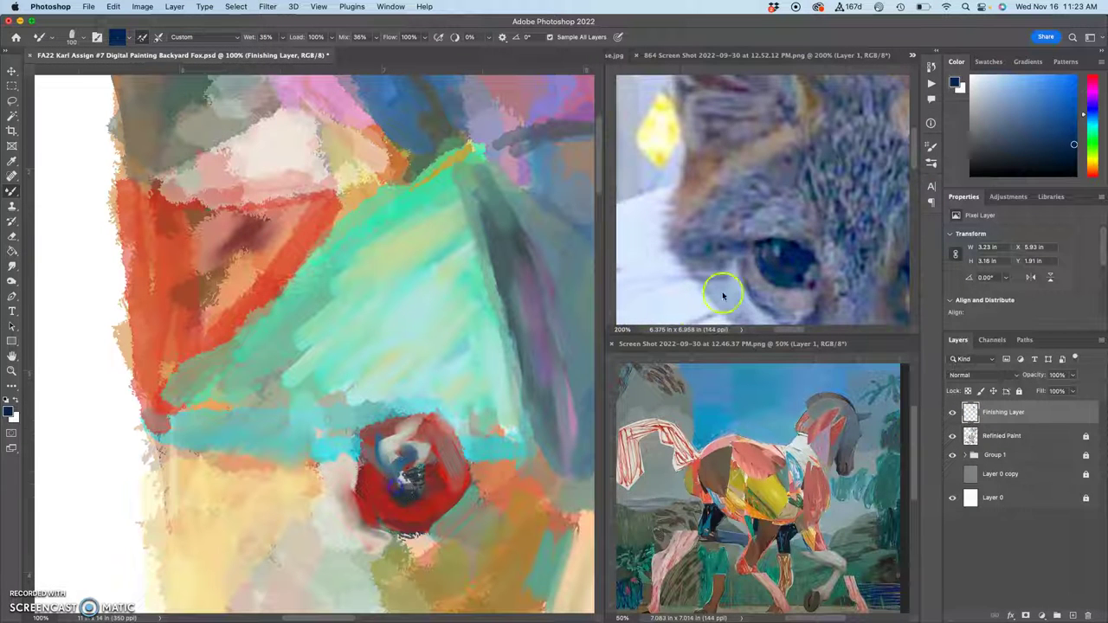
left_click(786, 257, "alt")
left_click_drag(396, 484, 394, 482)
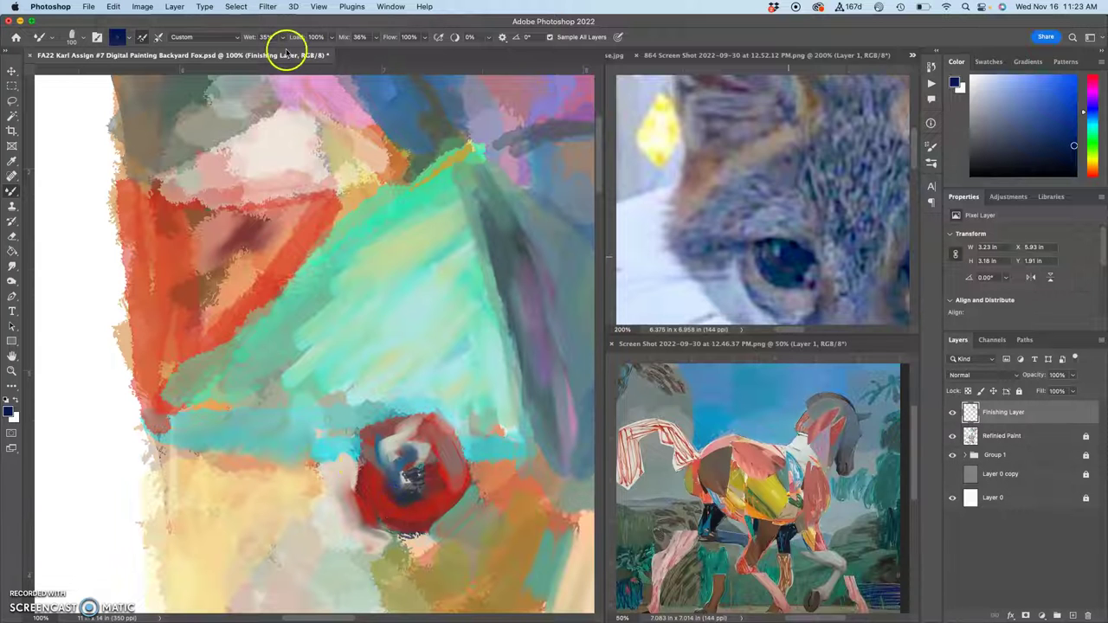
- Set the brush's Mix to 9% and Load to 67%, and stroke sampled orange-red around the red eye's rim
left_click(377, 37)
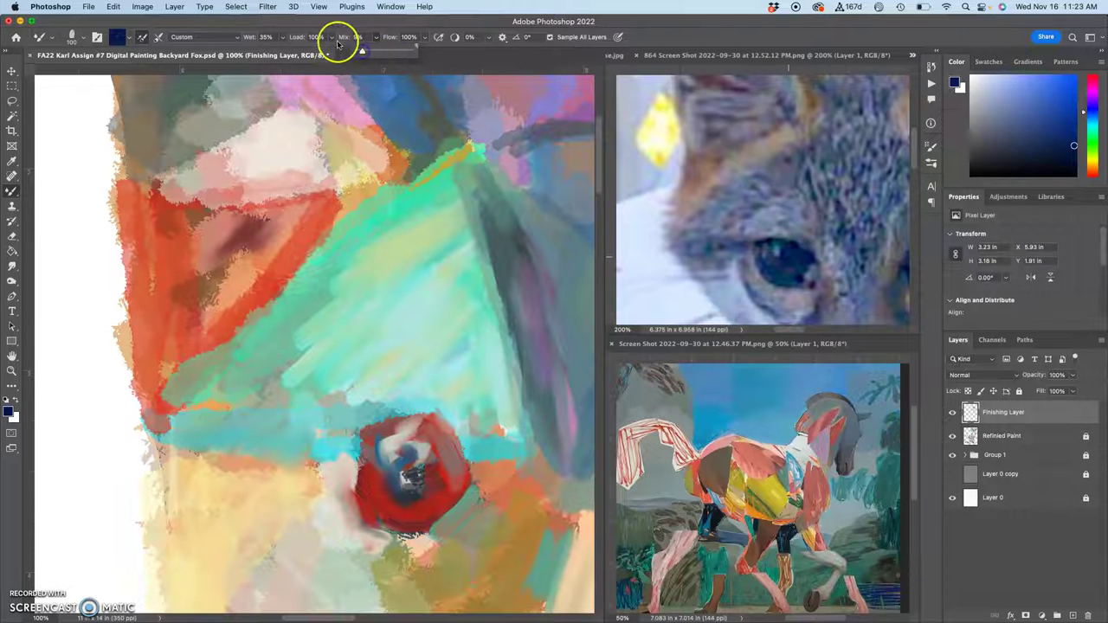
left_click_drag(332, 40, 324, 53)
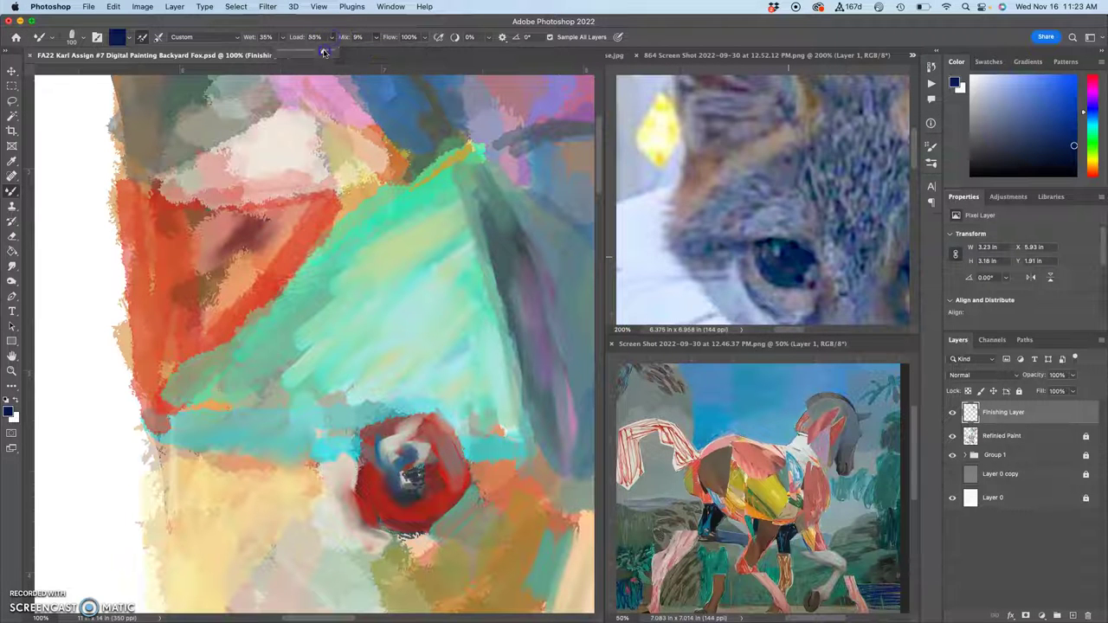
left_click(320, 242, "alt")
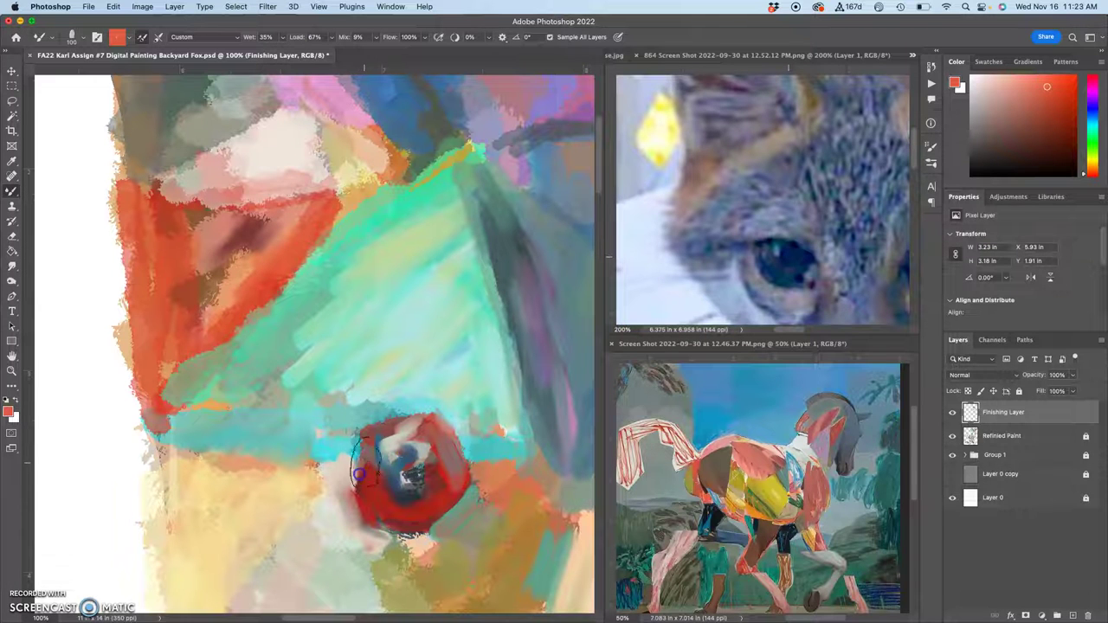
mouse_move(359, 474)
left_mouse_down()
mouse_move(445, 438)
mouse_move(463, 448)
left_mouse_up()
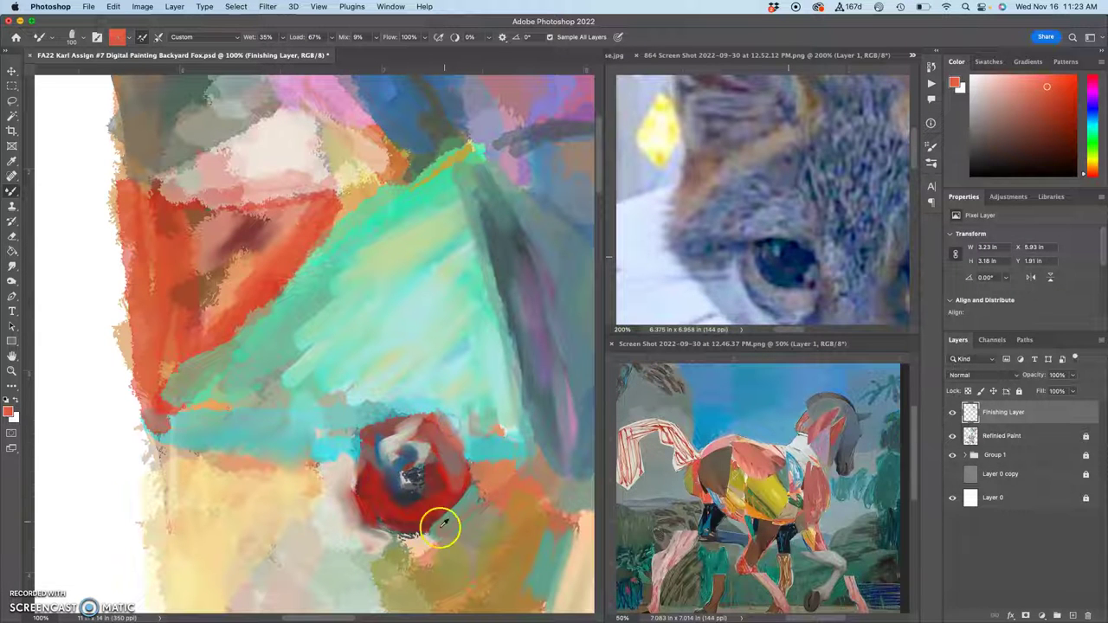
- Sample pale peach from below the red eye and paint it along the eye's lower lid
left_click(420, 539, "alt")
left_click(422, 543, "alt")
mouse_move(431, 534)
left_mouse_down()
mouse_move(444, 524)
mouse_move(417, 548)
left_mouse_up()
- Set the brush's Load to 100% and blend sampled pale yellow across the cheek plane below the aqua band
left_click(277, 511, "alt")
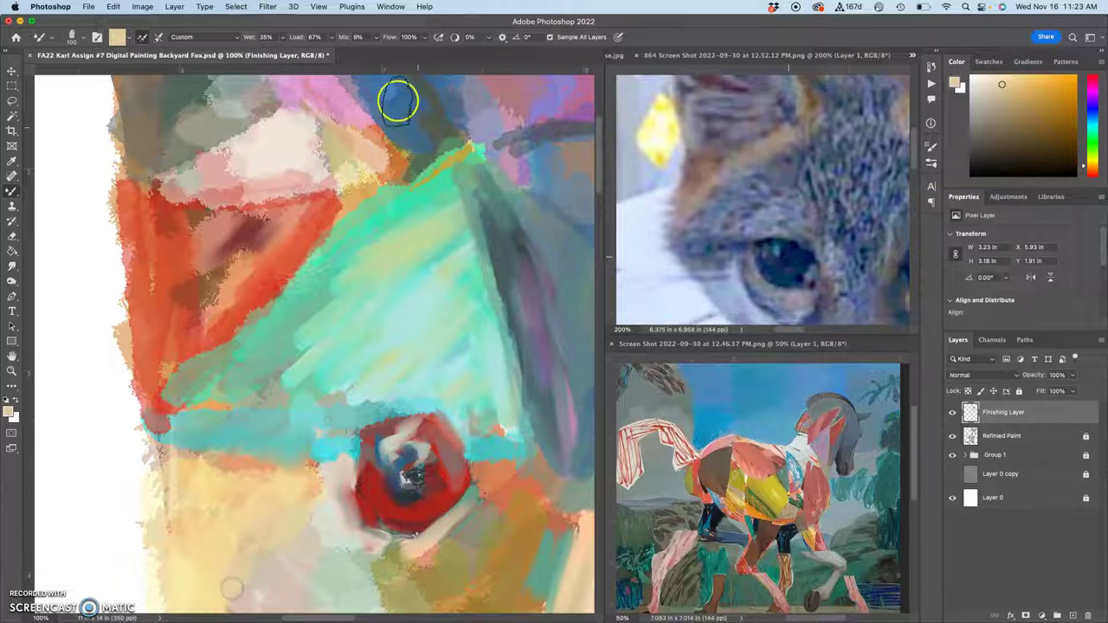
left_click(330, 39)
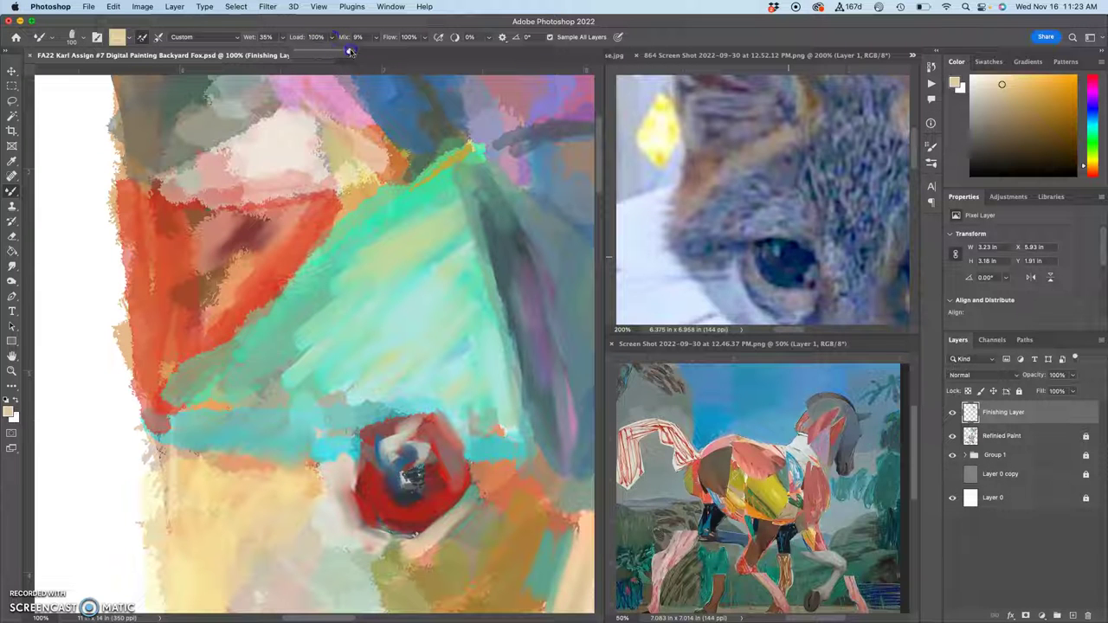
left_click(212, 491, "alt")
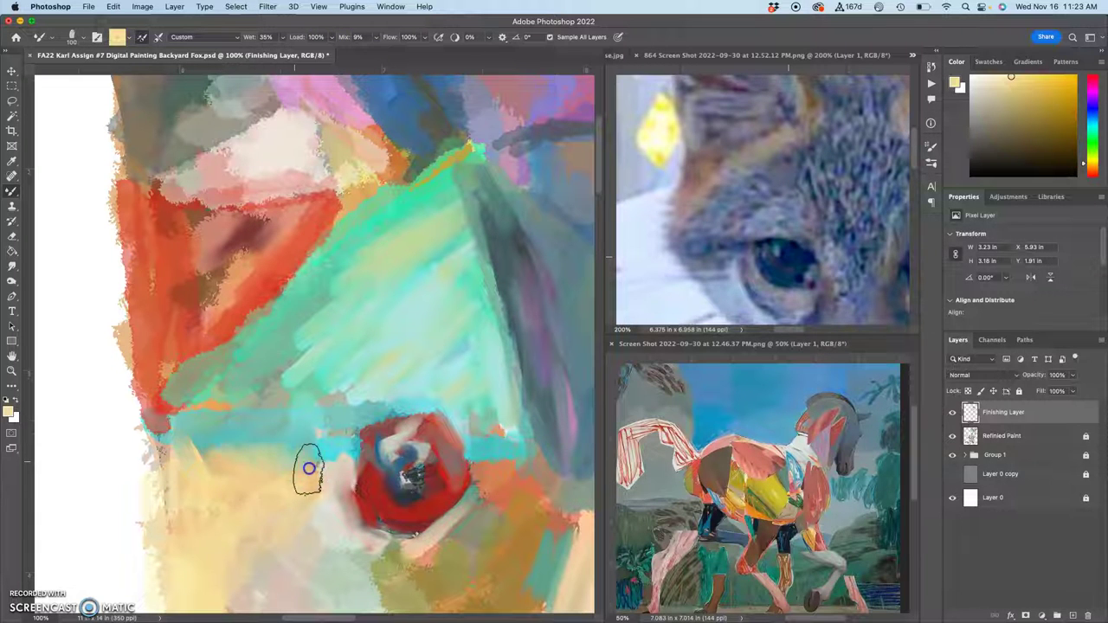
- Blend sampled oranges, reds and browns in diagonal strokes across the orange-red triangle at the edge of the forehead
left_click(206, 358)
mouse_move(206, 358)
left_mouse_down()
mouse_move(176, 382)
mouse_move(224, 351)
mouse_move(177, 389)
mouse_move(173, 368)
mouse_move(149, 409)
mouse_move(217, 322)
mouse_move(190, 372)
mouse_move(172, 359)
mouse_move(187, 369)
mouse_move(217, 306)
mouse_move(251, 274)
mouse_move(244, 239)
mouse_move(221, 274)
mouse_move(278, 249)
mouse_move(203, 335)
mouse_move(229, 288)
mouse_move(222, 259)
mouse_move(207, 253)
mouse_move(167, 277)
mouse_move(157, 257)
mouse_move(136, 302)
mouse_move(160, 350)
left_mouse_up()
left_click(217, 317, "alt")
left_click(244, 238, "alt")
left_click(206, 279, "alt")
- Blend sampled grey and green tones across the mint forehead triangle, and work sampled orange into the aqua band's end beside the red eye
left_click(270, 367, "alt")
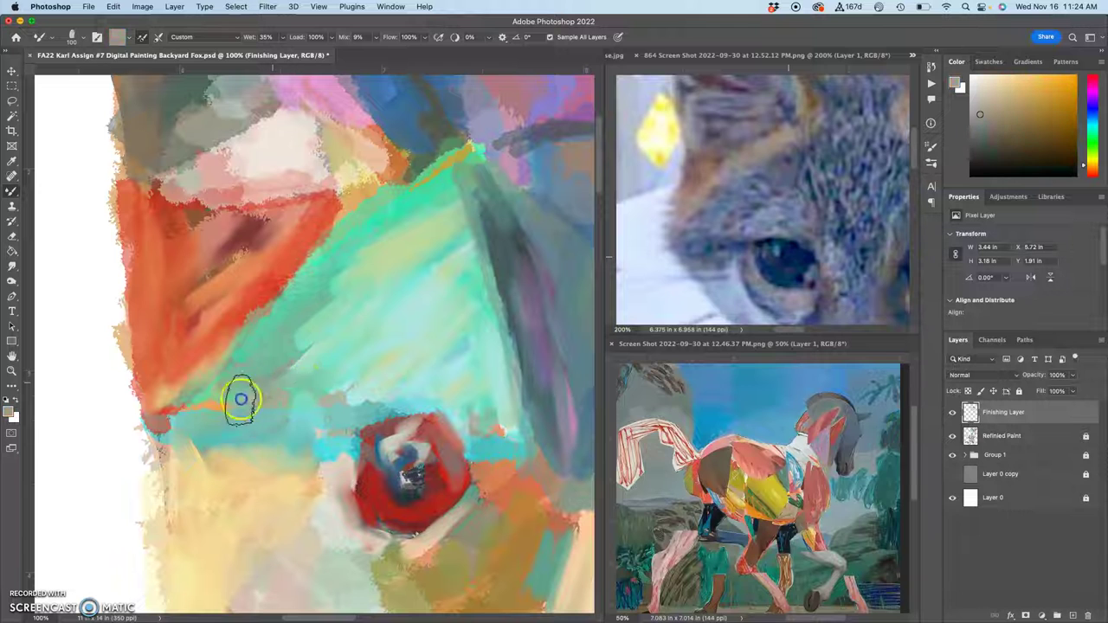
mouse_move(321, 296)
left_mouse_down()
mouse_move(291, 344)
mouse_move(305, 329)
mouse_move(288, 316)
mouse_move(353, 246)
mouse_move(372, 232)
mouse_move(318, 286)
mouse_move(453, 208)
left_mouse_up()
mouse_move(390, 294)
left_mouse_down()
mouse_move(320, 351)
mouse_move(322, 367)
mouse_move(402, 323)
mouse_move(326, 396)
mouse_move(387, 391)
mouse_move(379, 413)
mouse_move(329, 417)
mouse_move(319, 394)
mouse_move(293, 401)
mouse_move(242, 385)
mouse_move(278, 347)
mouse_move(298, 301)
left_mouse_up()
left_click(297, 277, "alt")
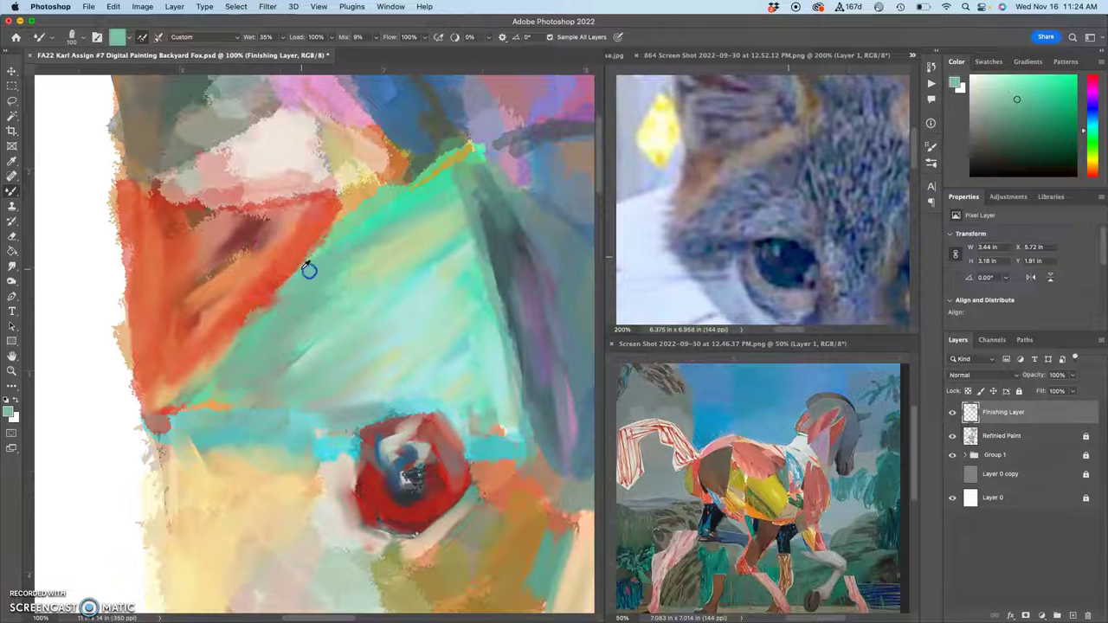
mouse_move(207, 384)
left_mouse_down()
mouse_move(260, 321)
mouse_move(210, 395)
mouse_move(255, 388)
mouse_move(168, 421)
mouse_move(178, 403)
mouse_move(159, 423)
mouse_move(190, 423)
left_mouse_up()
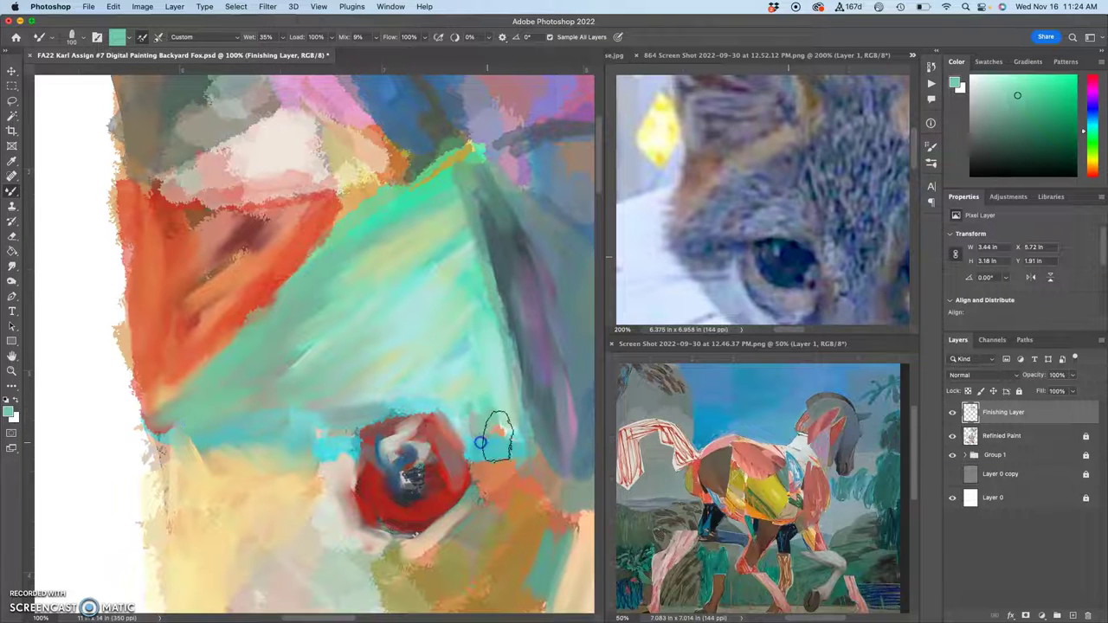
left_click(494, 467, "alt")
left_click_drag(502, 428, 504, 424)
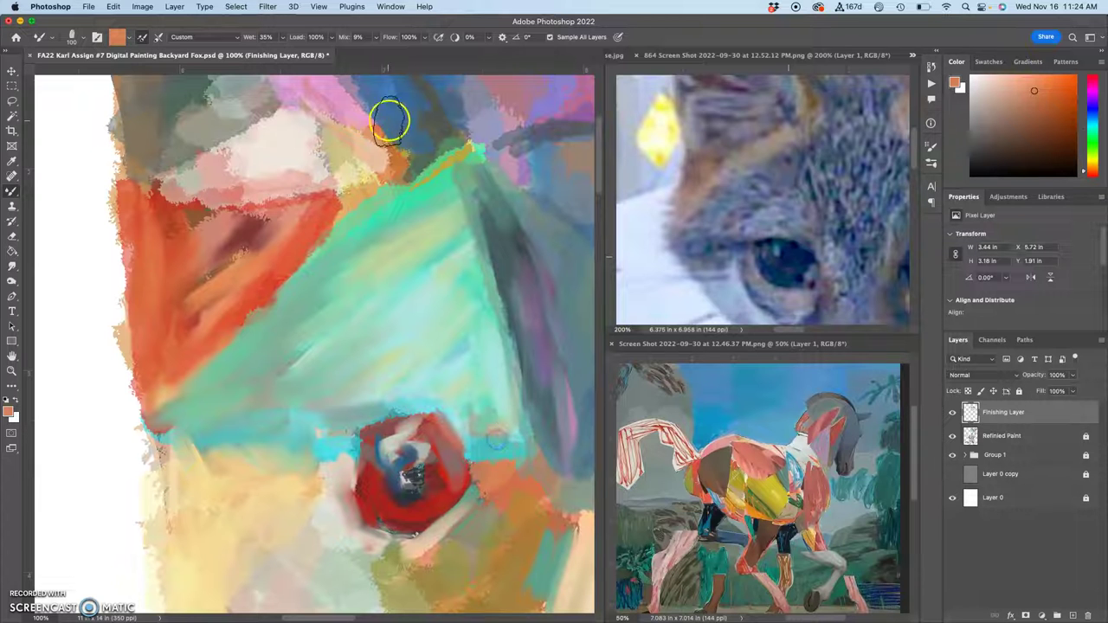
- Blend orange and sampled brown-red down the inner side of the ear tip
mouse_move(389, 119)
left_mouse_down()
mouse_move(376, 163)
mouse_move(362, 136)
mouse_move(377, 138)
mouse_move(419, 410)
left_mouse_up()
left_click_drag(200, 179, 242, 219)
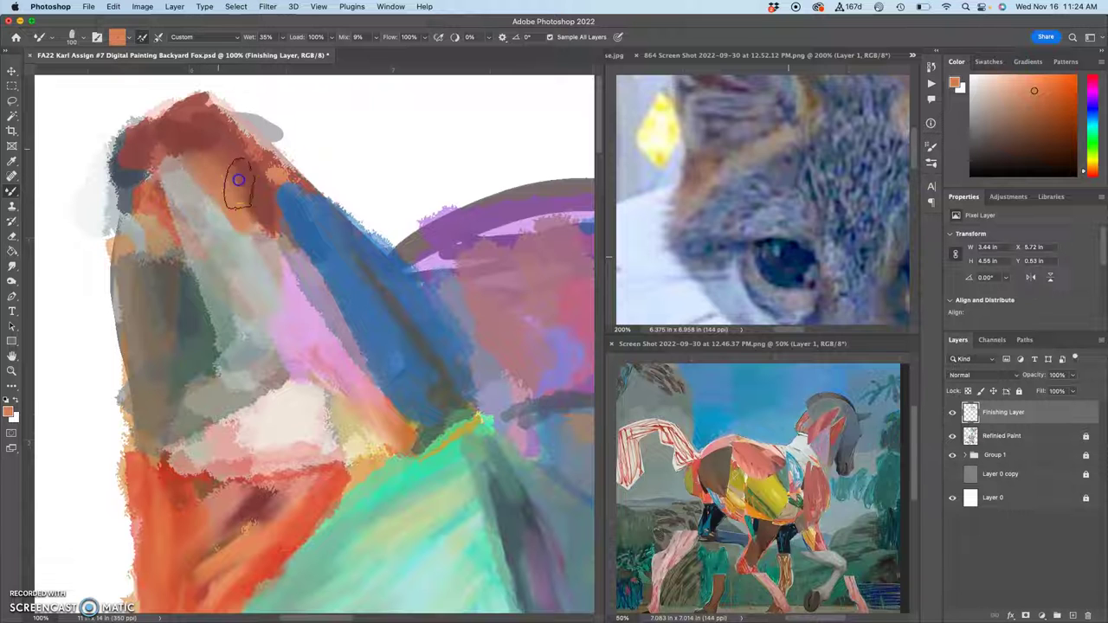
left_click(274, 238, "alt")
mouse_move(234, 179)
left_mouse_down()
mouse_move(271, 224)
mouse_move(308, 282)
left_mouse_up()
left_click(302, 255, "alt")
mouse_move(258, 186)
left_mouse_down()
mouse_move(285, 233)
mouse_move(243, 198)
mouse_move(198, 136)
mouse_move(186, 142)
mouse_move(272, 229)
mouse_move(264, 205)
mouse_move(248, 200)
mouse_move(288, 227)
mouse_move(265, 189)
left_mouse_up()
left_click(228, 161, "alt")
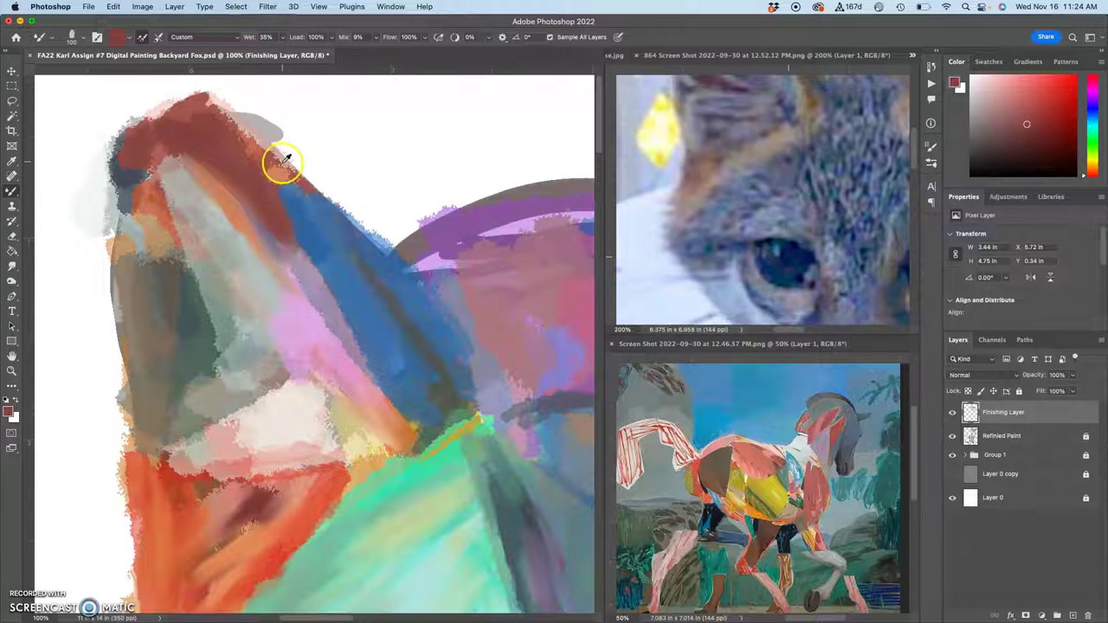
- Sample coral from the ear's edge and stroke it along the upper rim of the ear tip
left_click(282, 164, "alt")
left_click_drag(205, 105, 255, 149)
left_click_drag(288, 184, 265, 161)
- Blend sampled navy and grey-brown down the ear's outer side, and sample mauve from the purple shape behind the ear
left_click(126, 166, "alt")
mouse_move(127, 162)
left_mouse_down()
mouse_move(116, 266)
mouse_move(118, 208)
mouse_move(121, 249)
mouse_move(145, 177)
mouse_move(129, 237)
left_mouse_up()
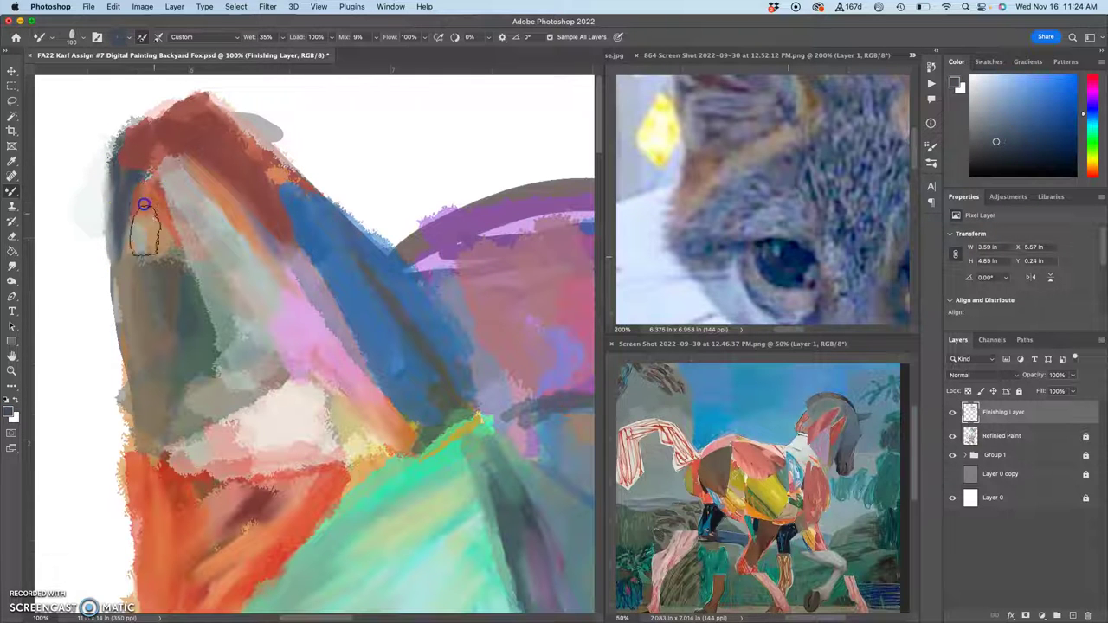
left_click_drag(151, 198, 153, 208)
left_click(170, 292, "alt")
mouse_move(161, 303)
left_mouse_down()
mouse_move(144, 287)
mouse_move(192, 317)
left_mouse_up()
left_click(495, 227, "alt")
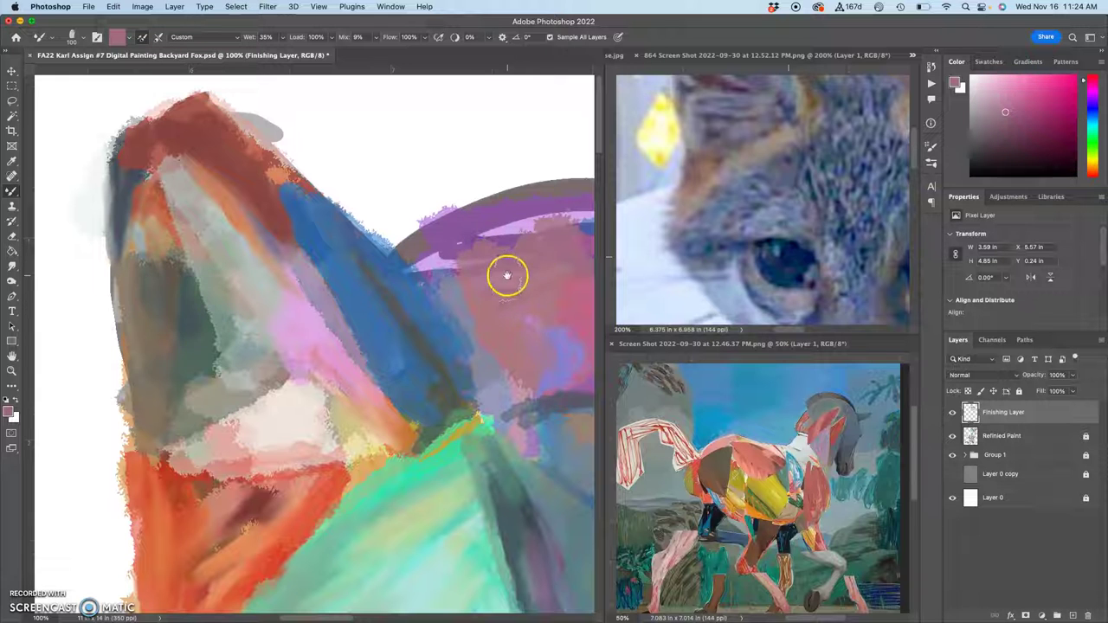
- Sample white from the background and soften the brown and purple arc along the top of the head
left_click_drag(505, 271, 245, 287)
left_click(253, 227)
left_click(346, 185, "alt")
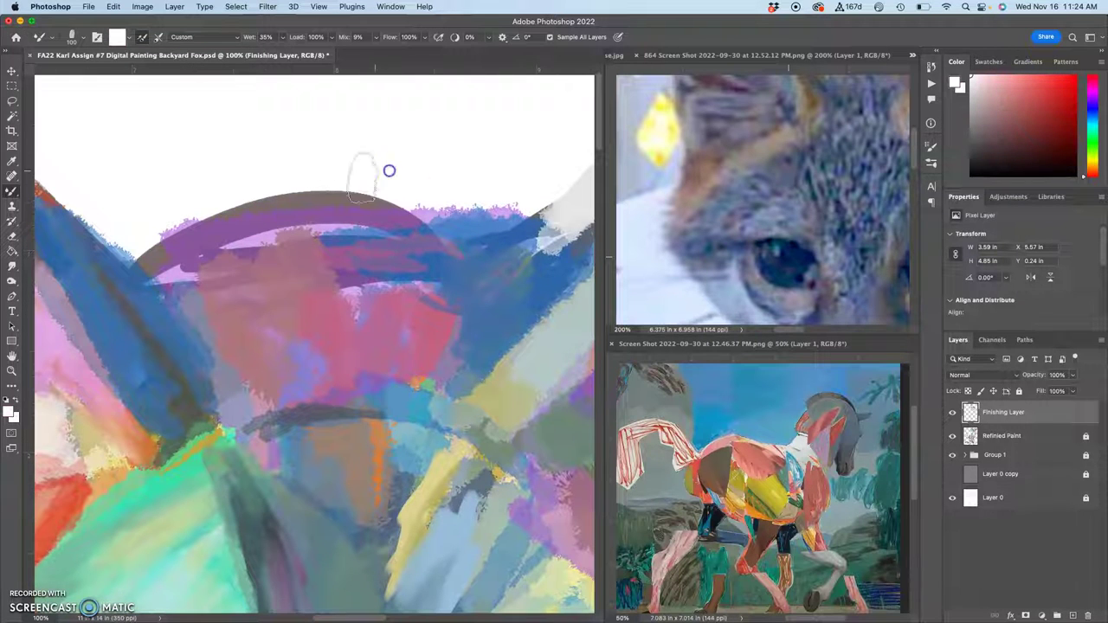
mouse_move(363, 195)
left_mouse_down()
mouse_move(180, 231)
mouse_move(273, 190)
mouse_move(167, 232)
mouse_move(299, 206)
mouse_move(329, 207)
mouse_move(322, 223)
mouse_move(428, 219)
mouse_move(403, 204)
mouse_move(524, 208)
left_mouse_up()
left_click_drag(327, 193, 260, 227)
- Sample purple and lilac tones and blend them over the purple band's end beside the blue ear edge
left_click(413, 286, "alt")
mouse_move(328, 240)
left_mouse_down()
mouse_move(196, 252)
mouse_move(246, 230)
left_mouse_up()
left_click(210, 237, "alt")
mouse_move(189, 256)
left_mouse_down()
mouse_move(233, 255)
mouse_move(200, 259)
mouse_move(220, 237)
mouse_move(292, 238)
mouse_move(224, 259)
mouse_move(276, 250)
mouse_move(197, 293)
mouse_move(160, 278)
left_mouse_up()
left_click(179, 273, "alt")
left_click(183, 279, "alt")
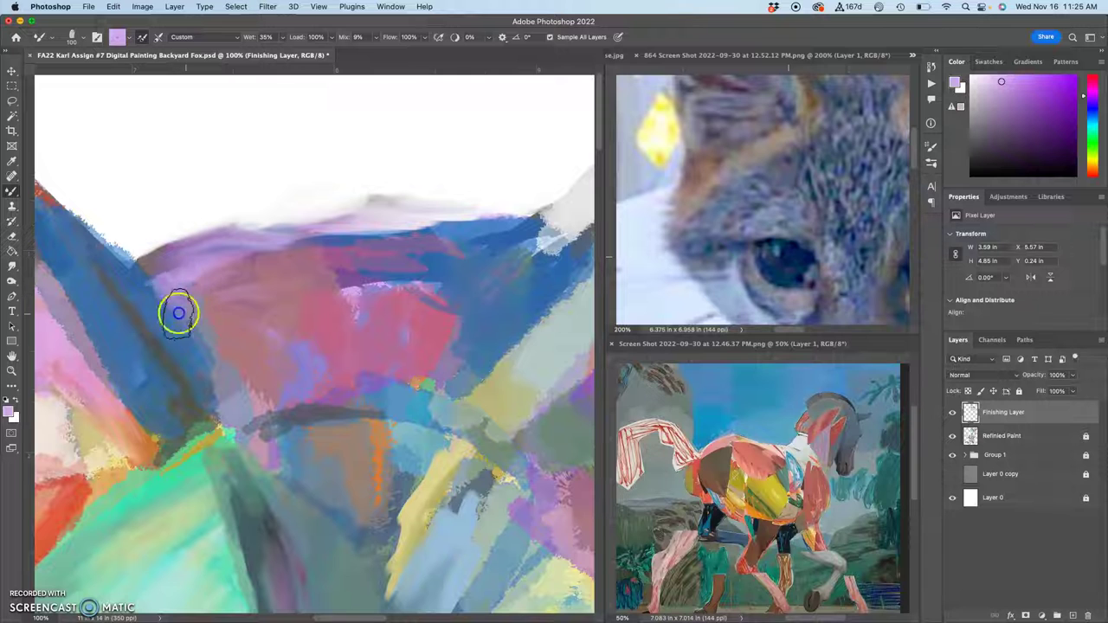
- Sample magenta-pink from the head's crown and stroke it across the blue and pink band above it
left_click(192, 302, "alt")
left_click(432, 309, "alt")
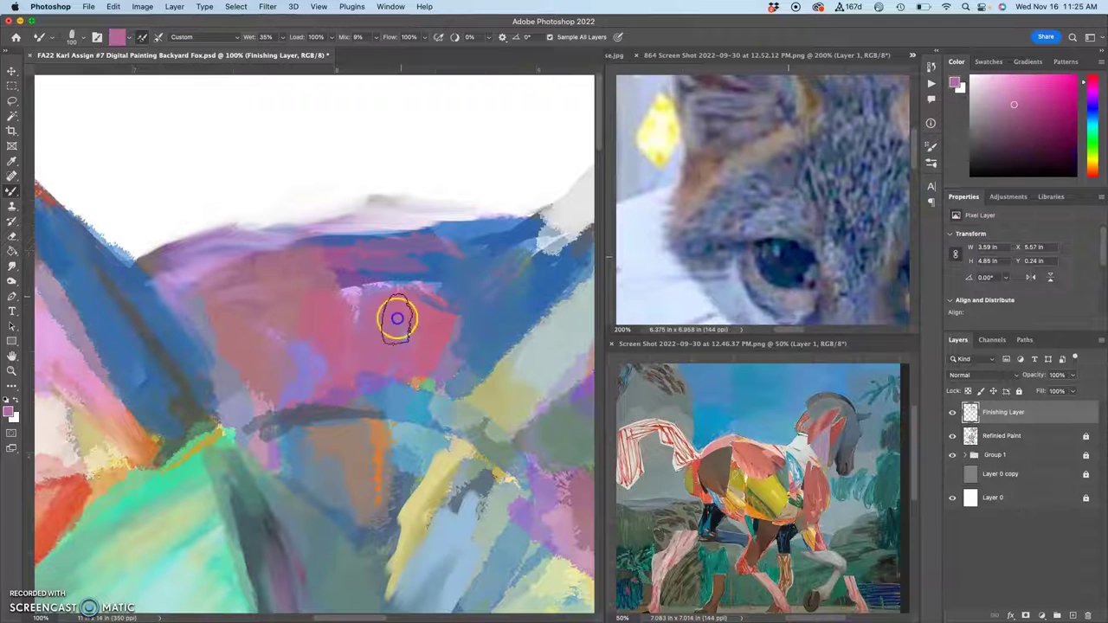
mouse_move(421, 250)
left_mouse_down()
mouse_move(346, 280)
mouse_move(312, 277)
left_mouse_up()
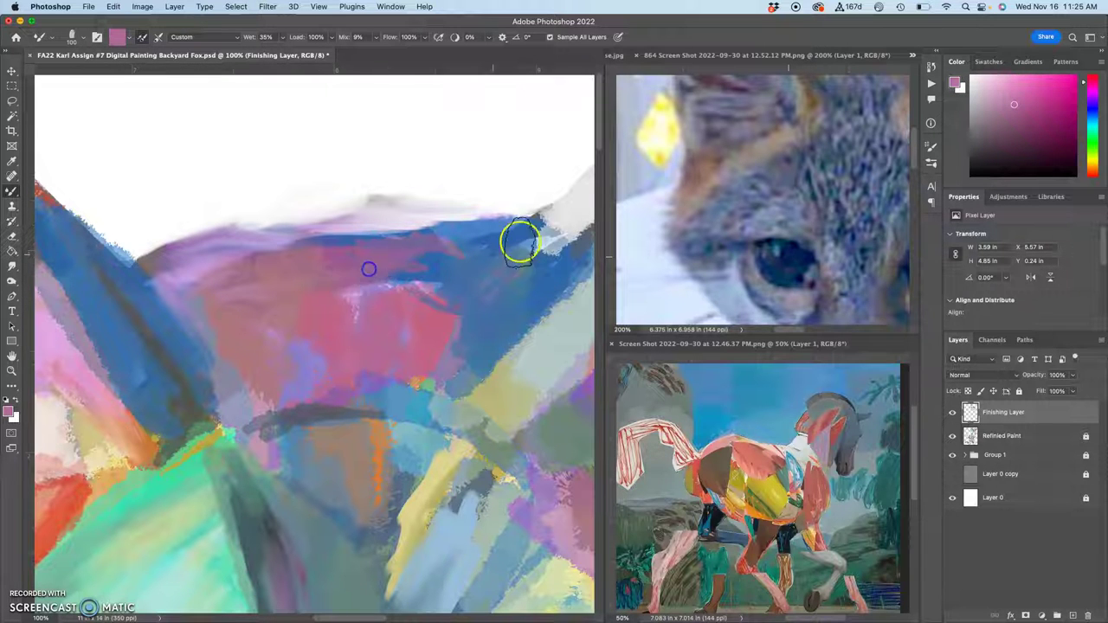
- Sample blue and slate near the crown's end and work them into the pale jagged edge of the far ear
left_click(518, 246, "alt")
left_click(558, 244, "alt")
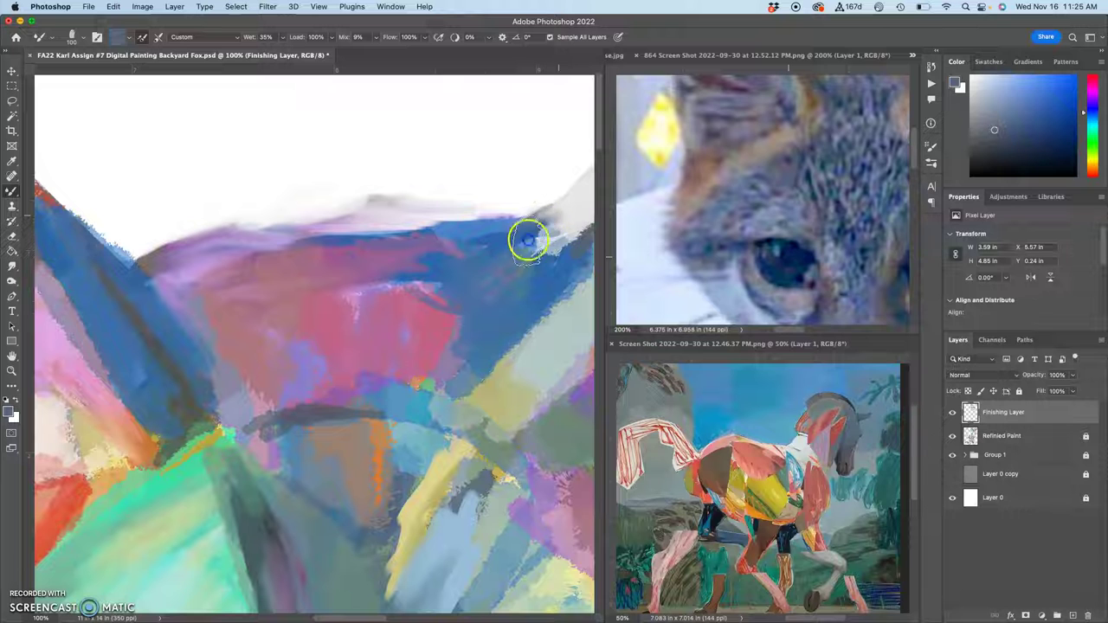
mouse_move(423, 295)
left_mouse_down()
mouse_move(337, 220)
mouse_move(292, 218)
left_mouse_up()
mouse_move(401, 151)
left_mouse_down()
mouse_move(473, 106)
mouse_move(405, 155)
mouse_move(367, 154)
left_mouse_up()
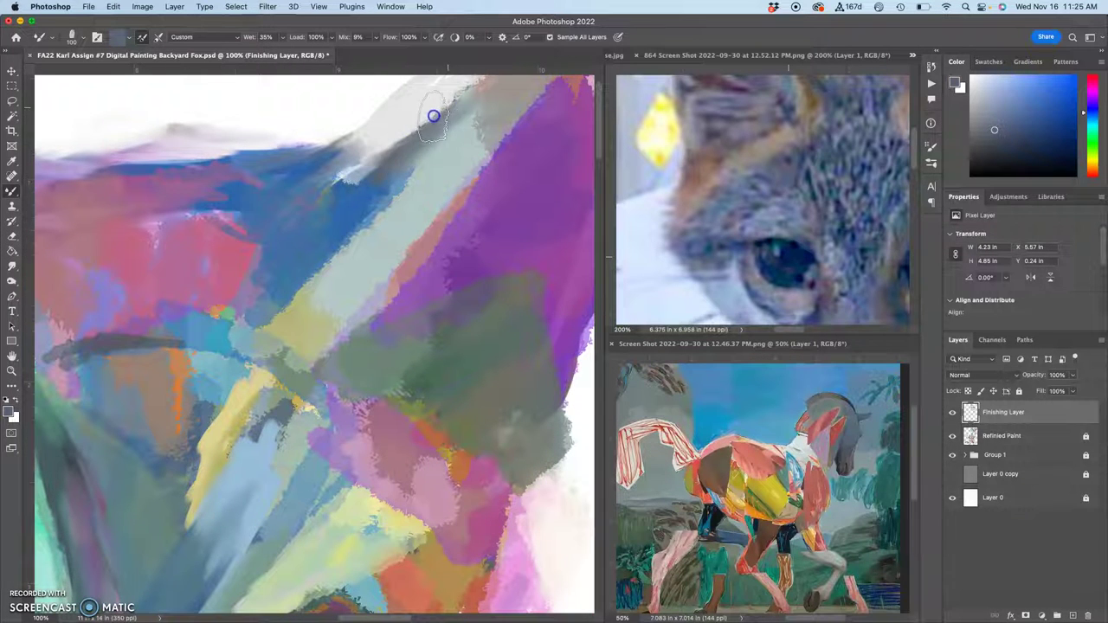
- Blend the tip of the purple ear with soft strokes, using a colour sampled from the ear
left_click_drag(465, 180, 232, 369)
left_click_drag(315, 281, 263, 346)
mouse_move(360, 295)
left_mouse_down()
mouse_move(364, 371)
mouse_move(383, 420)
mouse_move(386, 327)
mouse_move(390, 345)
left_mouse_up()
left_click(354, 239, "alt")
left_click_drag(354, 239, 381, 319)
- Sample light green from the patch beside the purple eye and brush it down the dark green ear facet
left_click_drag(341, 421, 369, 250)
left_click_drag(282, 445, 350, 280)
left_click(285, 512, "alt")
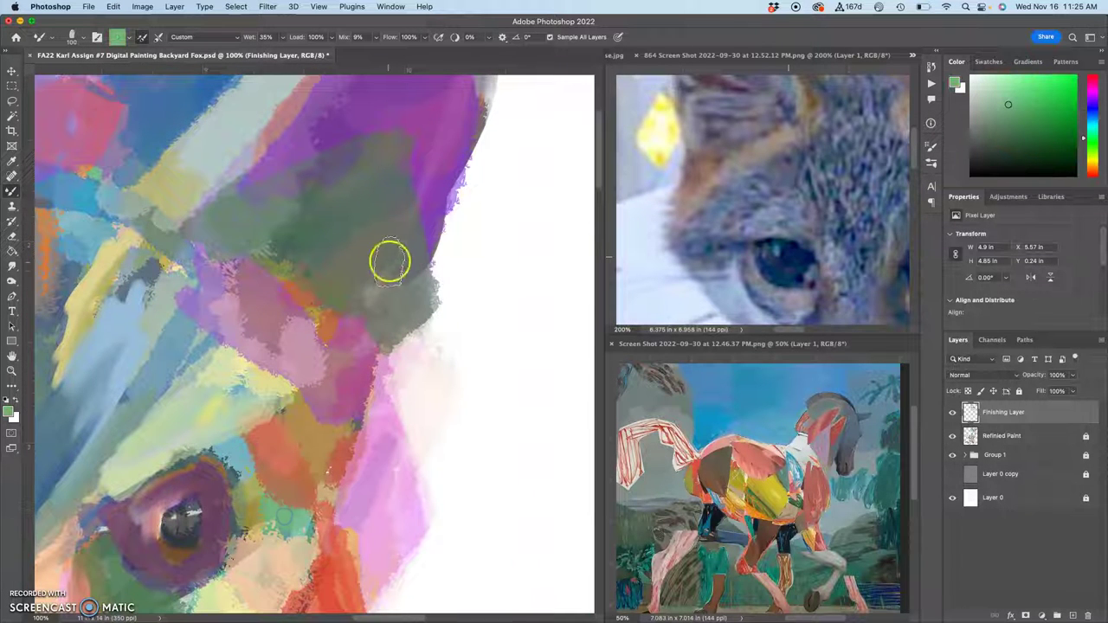
mouse_move(384, 243)
left_mouse_down()
mouse_move(415, 279)
mouse_move(423, 266)
mouse_move(369, 248)
mouse_move(404, 256)
mouse_move(353, 282)
mouse_move(381, 237)
mouse_move(413, 278)
mouse_move(393, 313)
mouse_move(412, 162)
mouse_move(421, 302)
mouse_move(294, 254)
left_mouse_up()
left_click(336, 226, "alt")
- Sample orange and pale yellow tones and blend them along the orange patch beneath the green ear facet
left_click(303, 293, "alt")
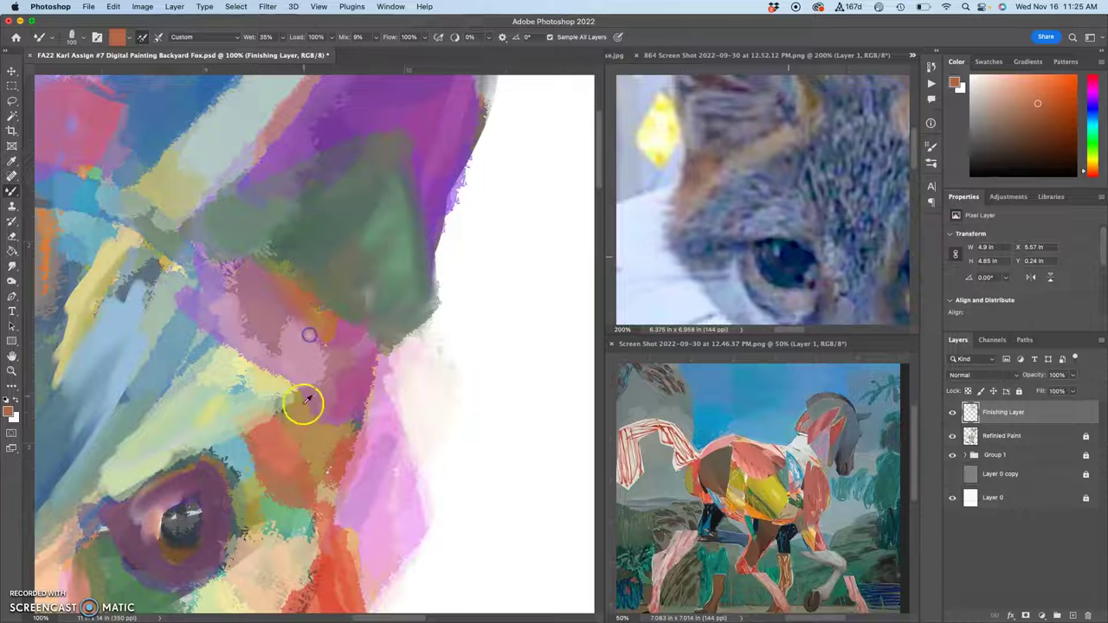
left_click(288, 430, "alt")
left_click(331, 485, "alt")
left_click(266, 356, "alt")
left_click(269, 379, "alt")
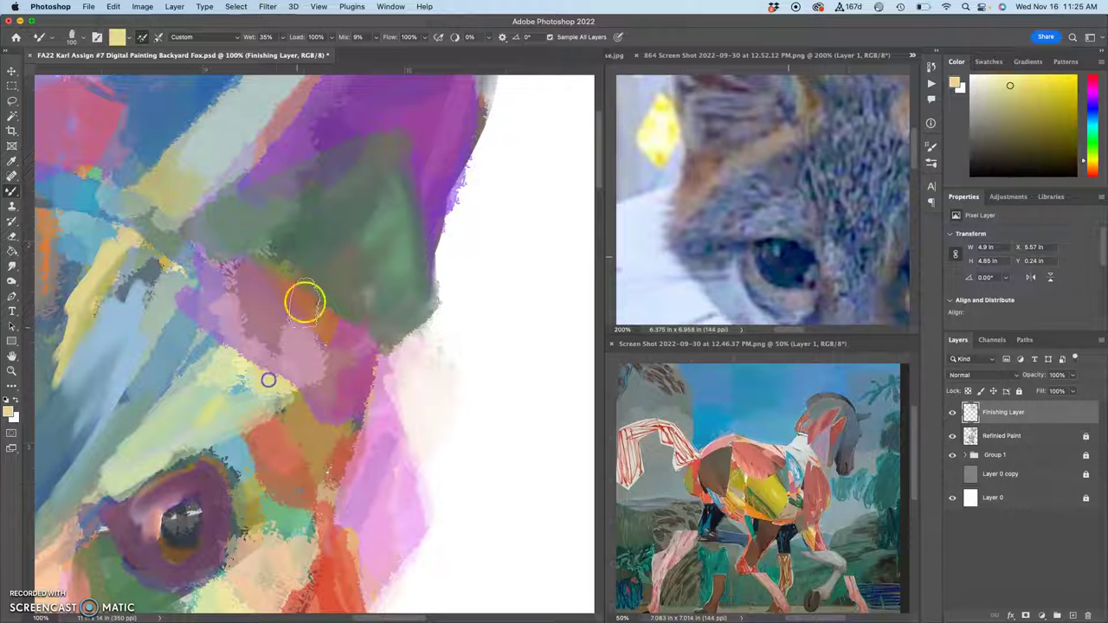
mouse_move(303, 293)
left_mouse_down()
mouse_move(322, 327)
mouse_move(286, 298)
mouse_move(316, 326)
mouse_move(316, 344)
mouse_move(307, 306)
mouse_move(360, 342)
mouse_move(267, 274)
mouse_move(297, 296)
mouse_move(338, 458)
mouse_move(301, 300)
left_mouse_up()
- Sample purple and the eye's dark pupil tone and work a short stroke into the facet below the ear
left_click(334, 447, "alt")
left_click(355, 417, "alt")
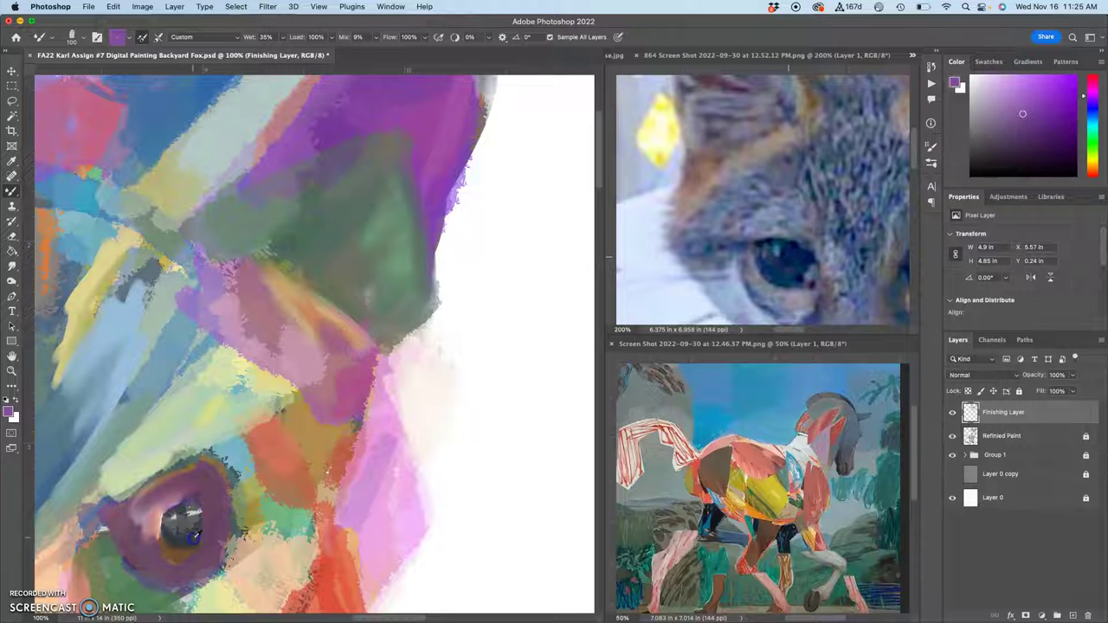
left_click(177, 506, "alt")
mouse_move(341, 345)
left_mouse_down()
mouse_move(324, 344)
mouse_move(356, 348)
mouse_move(339, 355)
mouse_move(339, 371)
left_mouse_up()
- Dab and blend the dark tone into the lower outer edge of the red eye
left_click_drag(283, 417, 424, 182)
mouse_move(194, 355)
left_mouse_down()
mouse_move(254, 332)
mouse_move(381, 328)
left_mouse_up()
left_click(217, 290)
left_click(202, 280)
left_click(197, 265)
left_click_drag(196, 264, 215, 296)
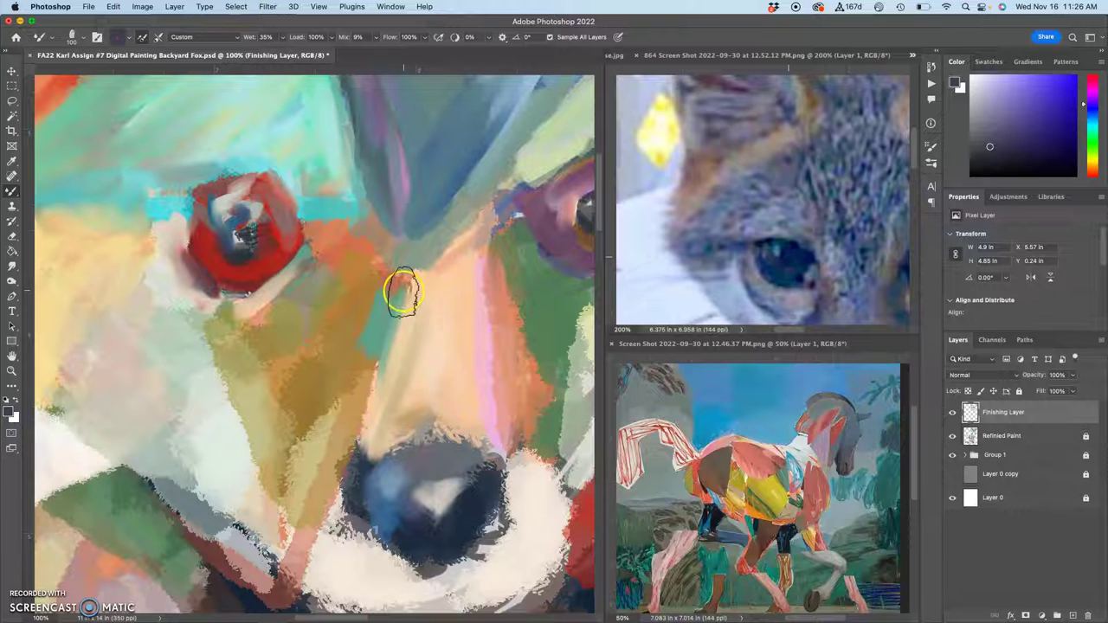
- Sample red from the eye and stroke it beside the top of the snout, down the snout's edge and under the nose
left_click(271, 251, "alt")
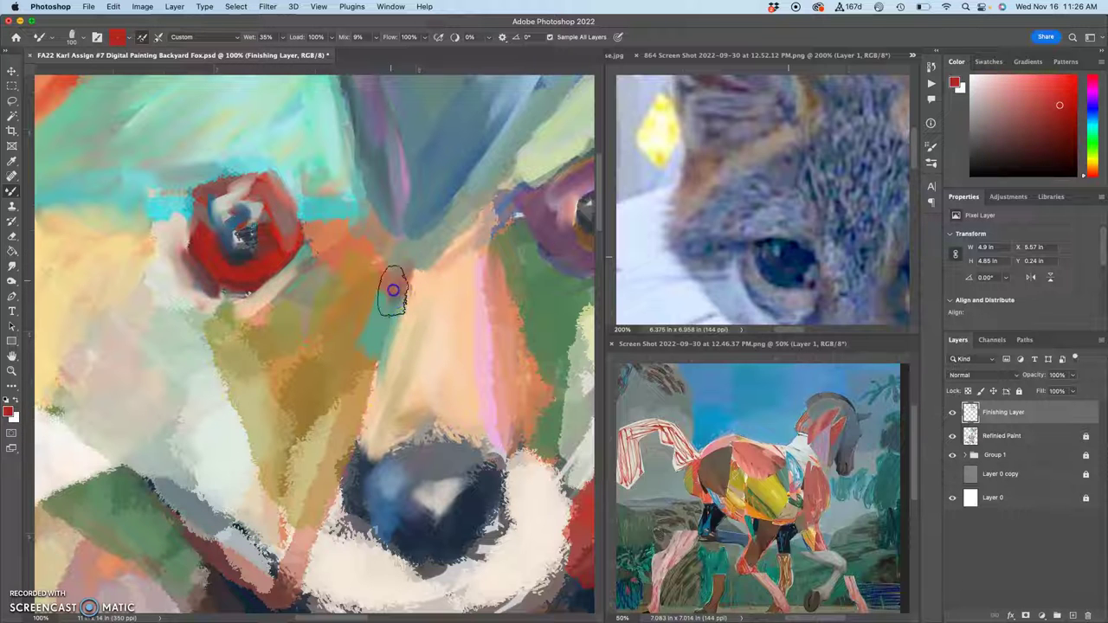
left_click_drag(386, 262, 381, 305)
left_click_drag(377, 350, 353, 441)
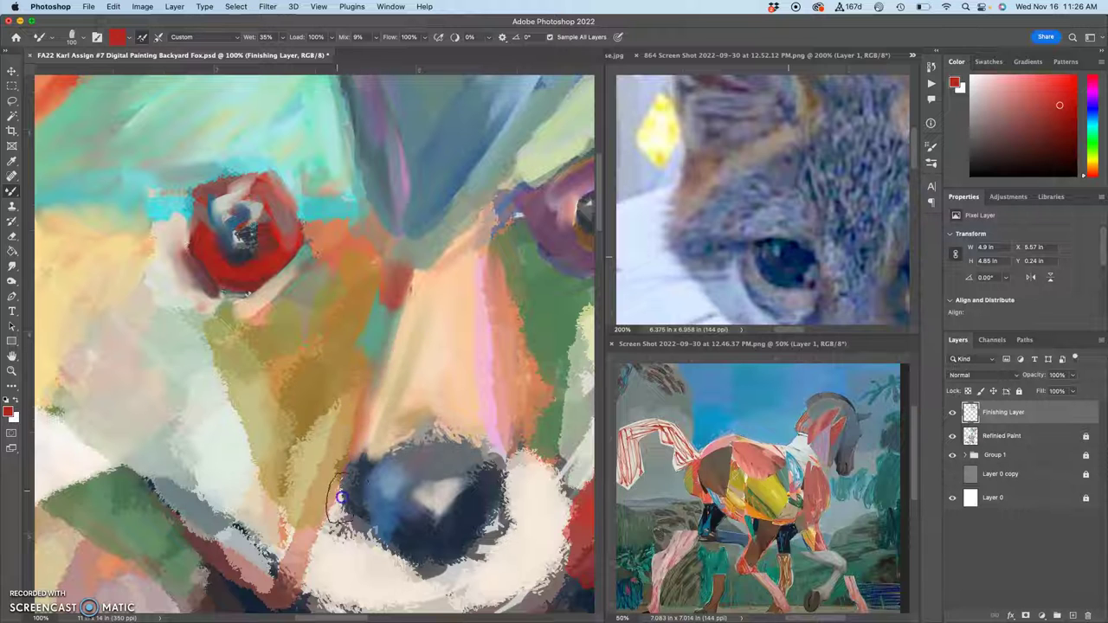
mouse_move(430, 551)
left_mouse_down()
mouse_move(499, 528)
mouse_move(457, 562)
mouse_move(446, 556)
mouse_move(499, 501)
mouse_move(512, 516)
mouse_move(505, 479)
mouse_move(521, 501)
mouse_move(578, 459)
mouse_move(554, 471)
mouse_move(447, 398)
mouse_move(500, 389)
mouse_move(473, 391)
mouse_move(463, 409)
mouse_move(492, 403)
left_mouse_up()
- Sample pale grey and blend it beneath the purple eye and into the eye's light highlight
left_click(479, 388, "alt")
mouse_move(547, 362)
left_mouse_down()
mouse_move(503, 399)
mouse_move(558, 359)
mouse_move(547, 392)
left_mouse_up()
mouse_move(511, 186)
left_mouse_down()
mouse_move(494, 210)
mouse_move(517, 185)
mouse_move(525, 198)
mouse_move(507, 228)
mouse_move(516, 248)
left_mouse_up()
left_click_drag(453, 112, 454, 143)
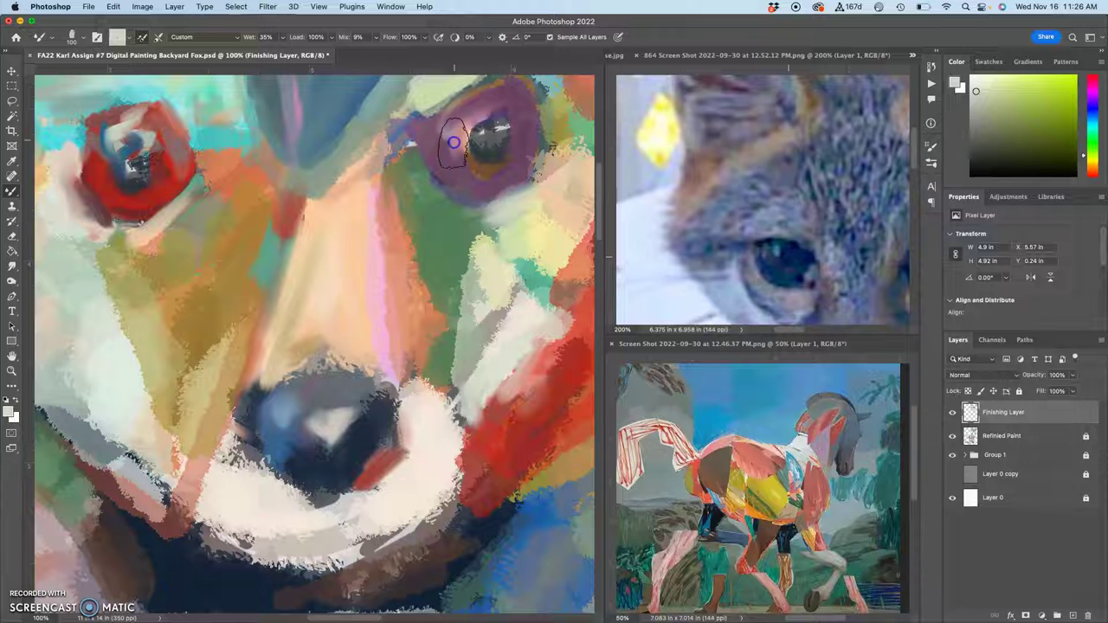
- Sample dark blue from the fox reference's eye and paint the inner corner of the purple eye
left_click(788, 254, "alt")
mouse_move(429, 130)
left_mouse_down()
mouse_move(405, 113)
mouse_move(392, 145)
mouse_move(404, 124)
mouse_move(381, 140)
mouse_move(377, 177)
mouse_move(367, 144)
mouse_move(373, 156)
mouse_move(377, 145)
mouse_move(375, 177)
left_mouse_up()
left_click(360, 161, "alt")
- Bring both eyes of the fox reference into view, and stroke sampled navy and grey-green along the purple eye's upper lid
left_click(853, 255)
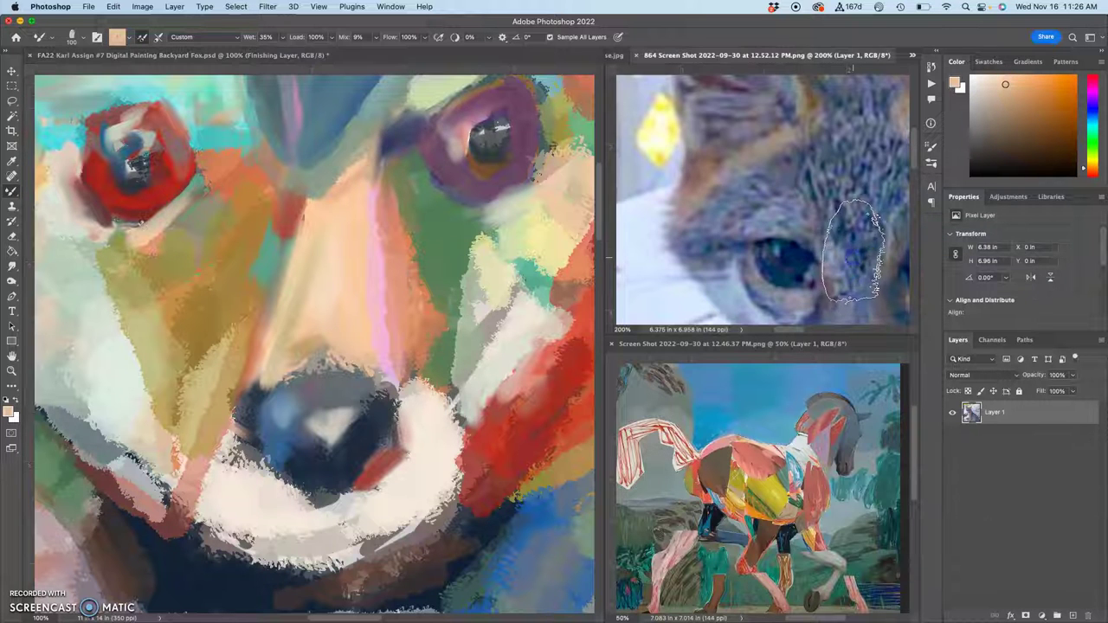
left_click_drag(854, 255, 713, 209)
left_click(417, 183)
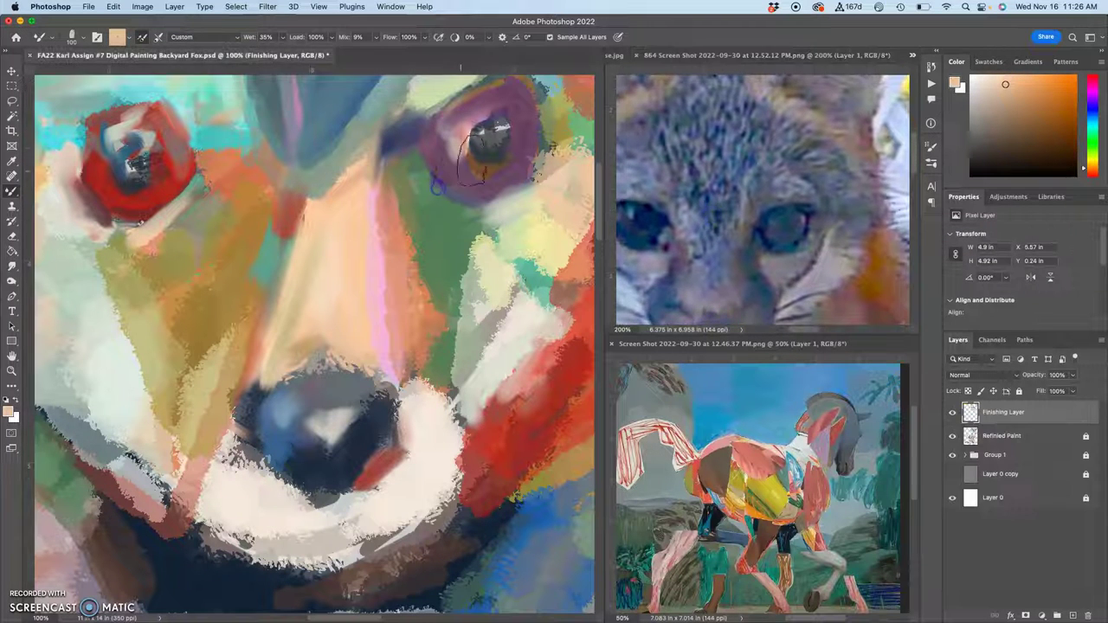
left_click(326, 454, "alt")
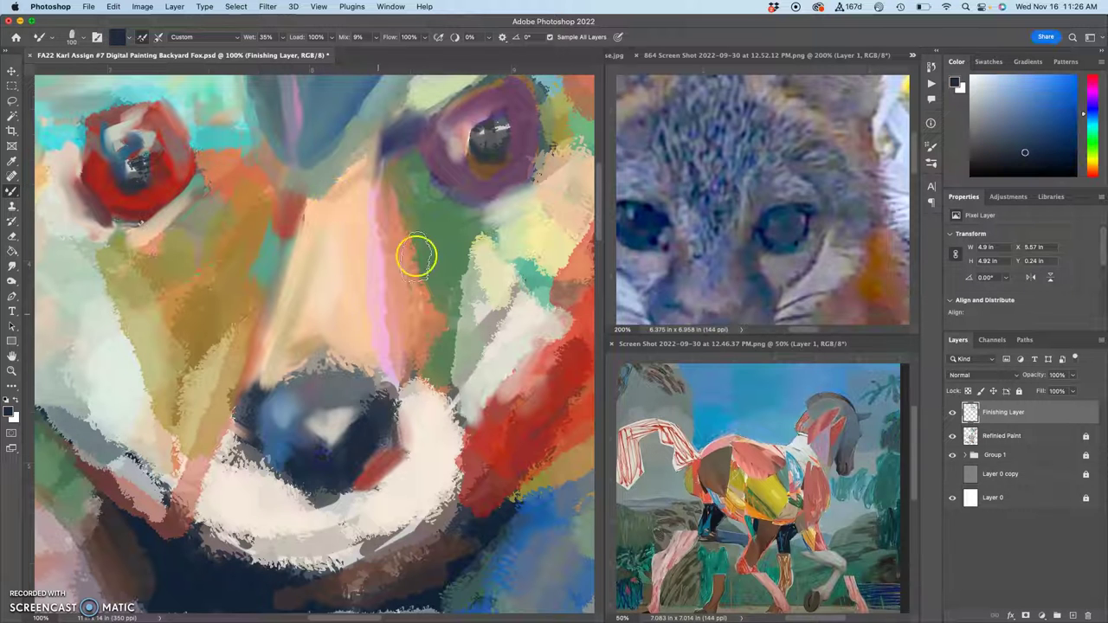
left_click_drag(481, 111, 495, 105)
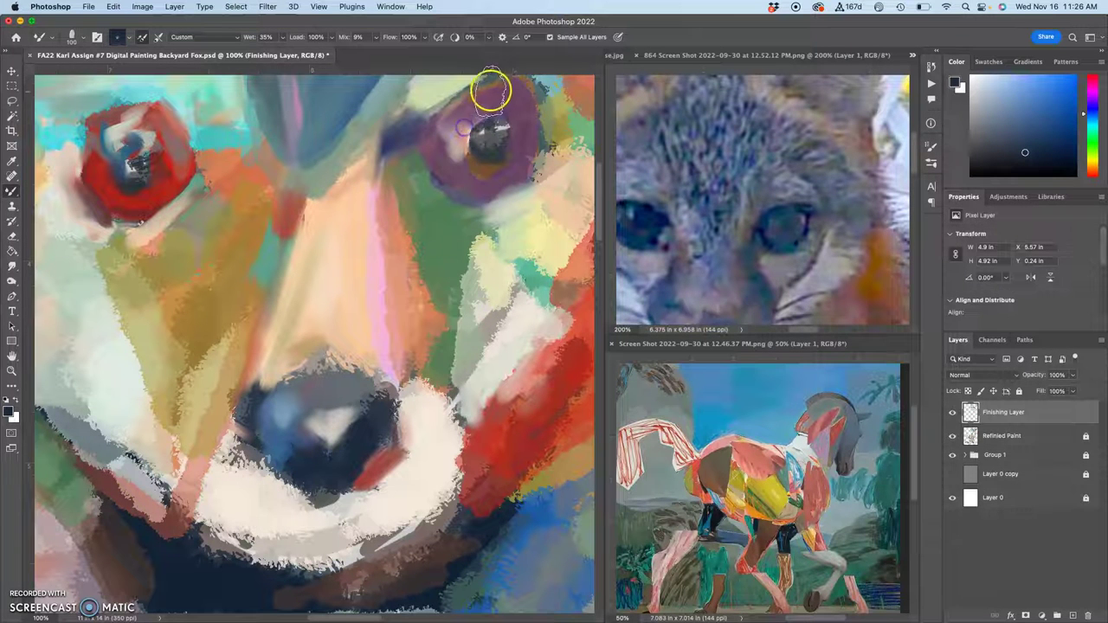
left_click(460, 97, "alt")
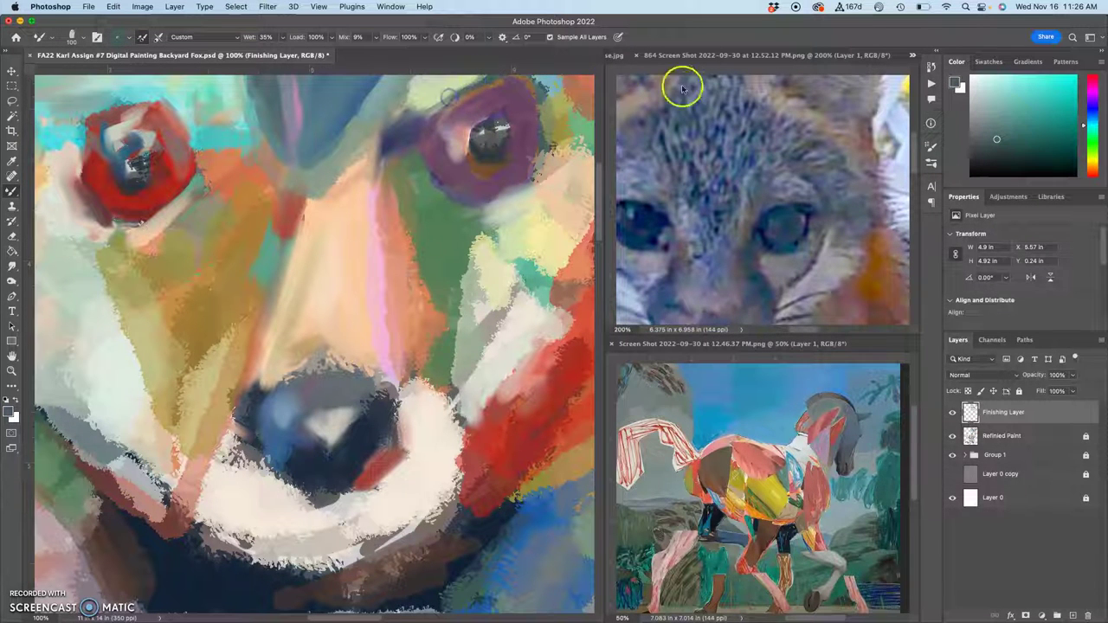
mouse_move(513, 77)
left_mouse_down()
mouse_move(483, 77)
mouse_move(417, 122)
mouse_move(448, 102)
mouse_move(435, 130)
mouse_move(443, 117)
mouse_move(508, 124)
mouse_move(482, 153)
left_mouse_up()
- Sample navy from the nose and blend it over the purple eye's pupil
left_click(498, 149, "alt")
left_click(361, 448, "alt")
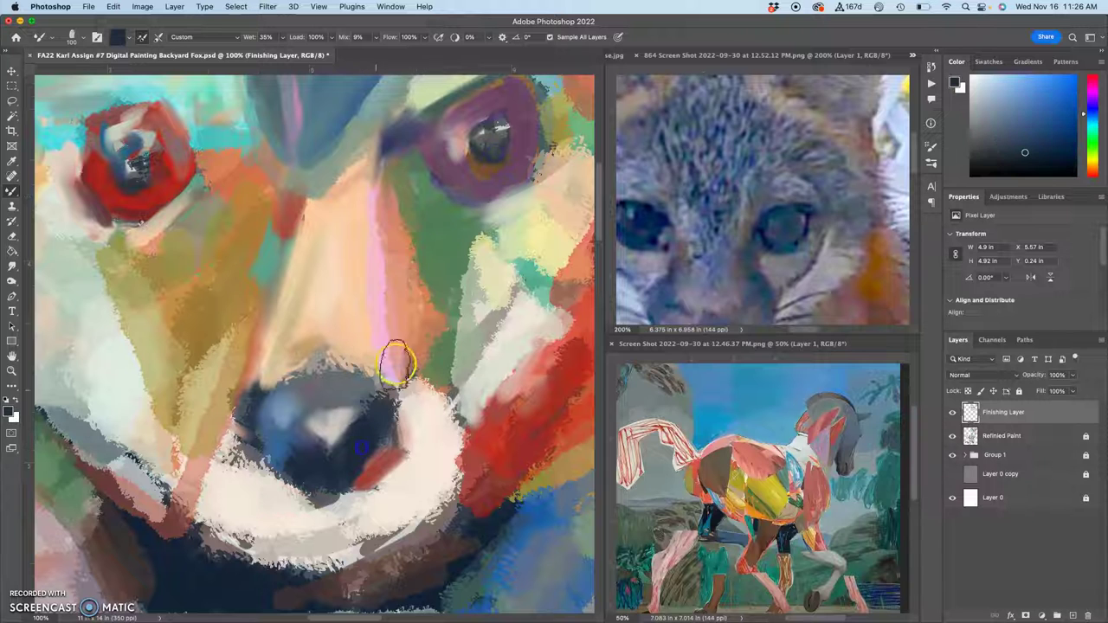
left_click(507, 163)
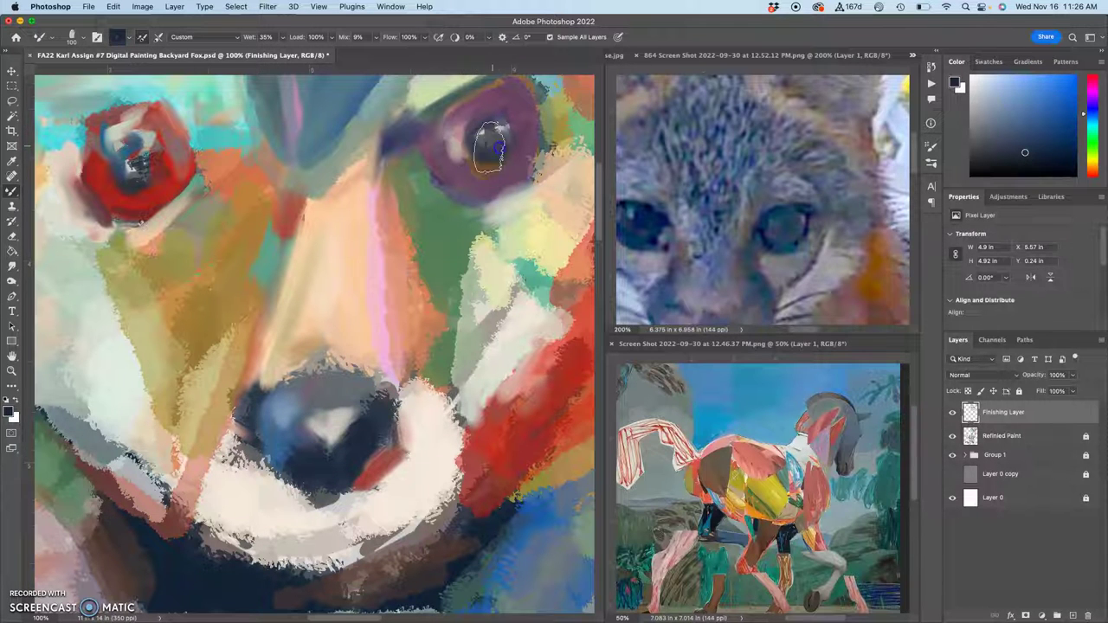
- Sample deep navy from the fox reference's eye, darken the nose's upper rim, and blend blue into the nose's lower outer side
left_click(626, 236, "alt")
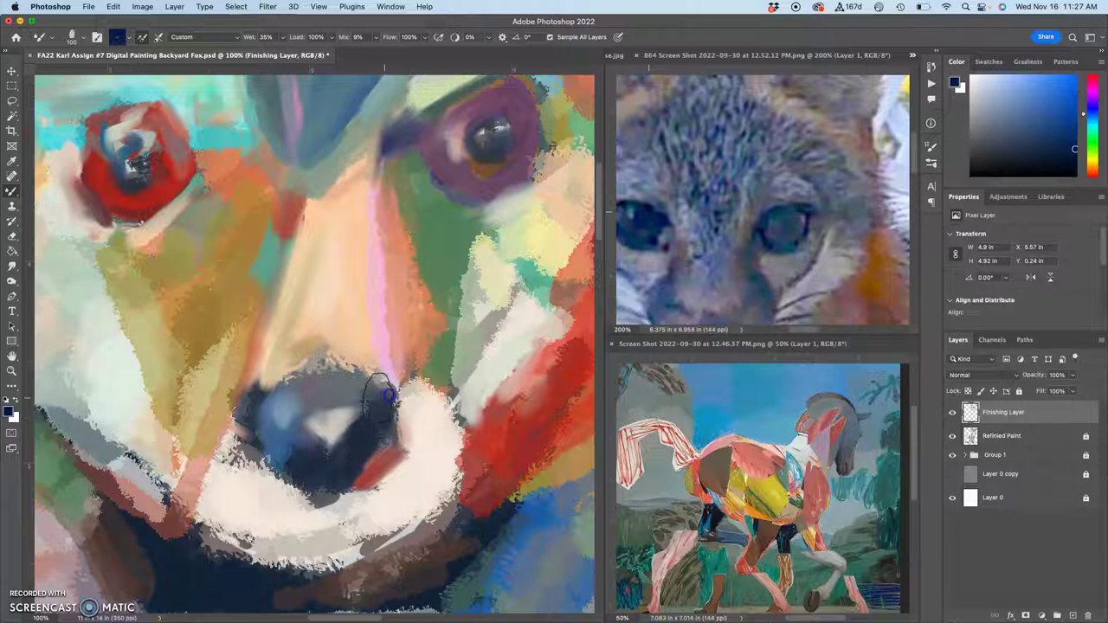
mouse_move(386, 396)
left_mouse_down()
mouse_move(297, 384)
mouse_move(344, 352)
left_mouse_up()
left_click_drag(320, 402, 276, 473)
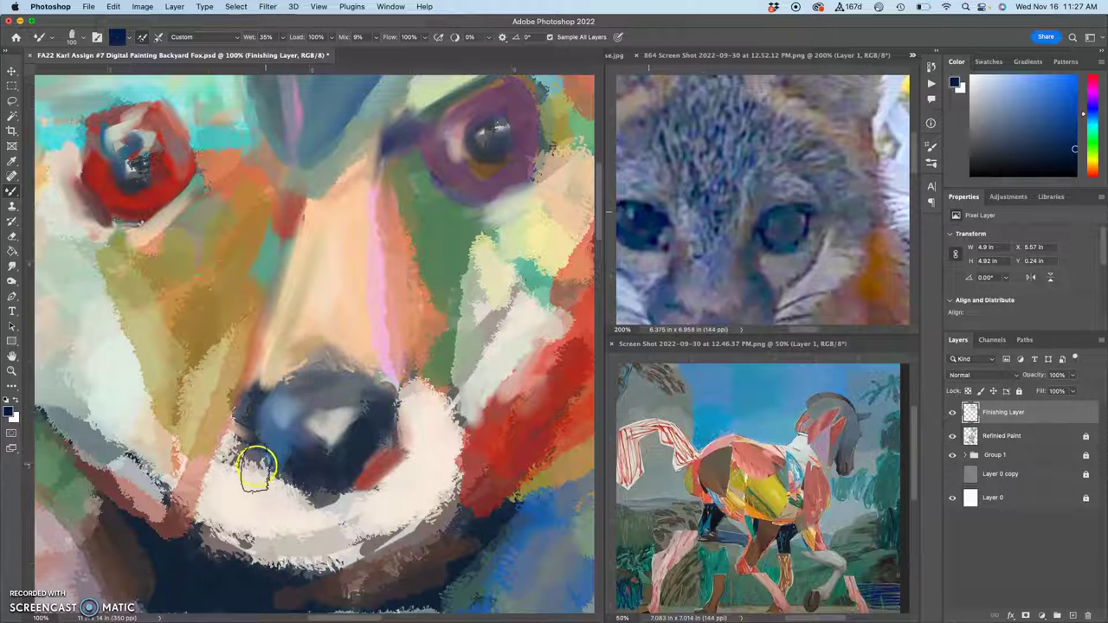
left_click(257, 443, "alt")
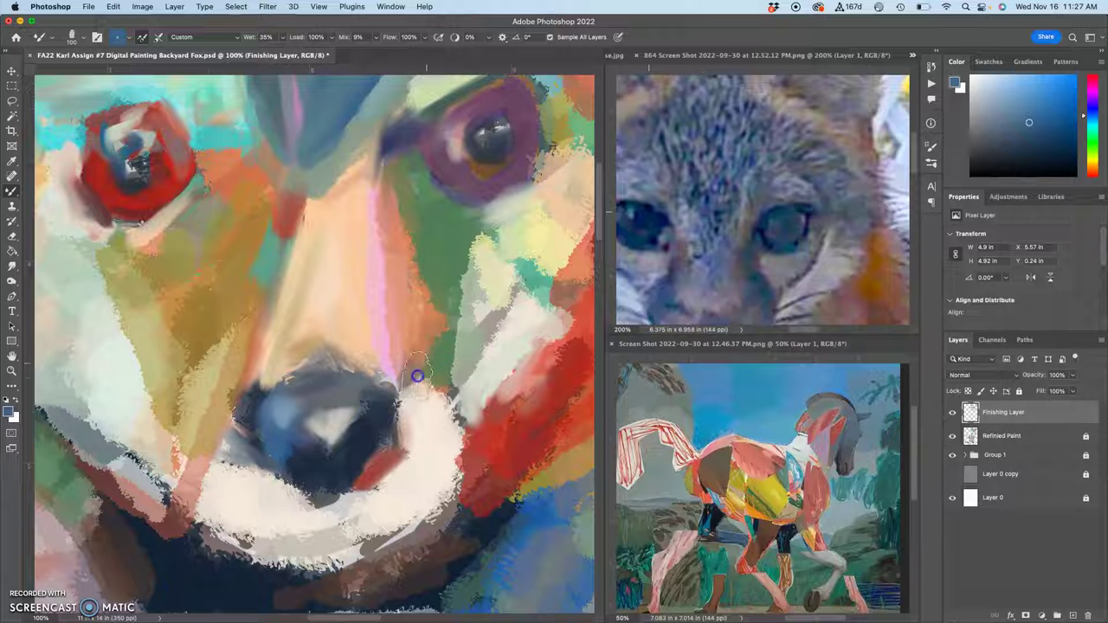
- Blend sampled green and coral tones around the lower end of the snout's green facet and the muzzle's edge
left_click(426, 348, "alt")
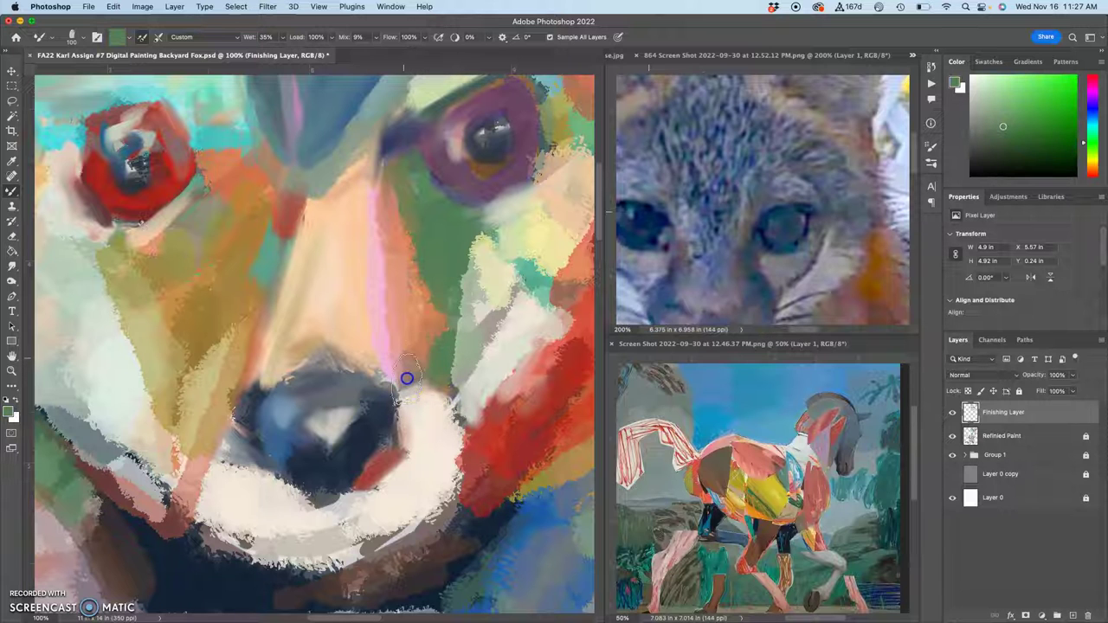
left_click_drag(462, 410, 475, 421)
left_click(492, 398, "alt")
mouse_move(467, 295)
left_mouse_down()
mouse_move(463, 320)
mouse_move(455, 306)
left_mouse_up()
left_click(477, 144)
left_click(647, 298)
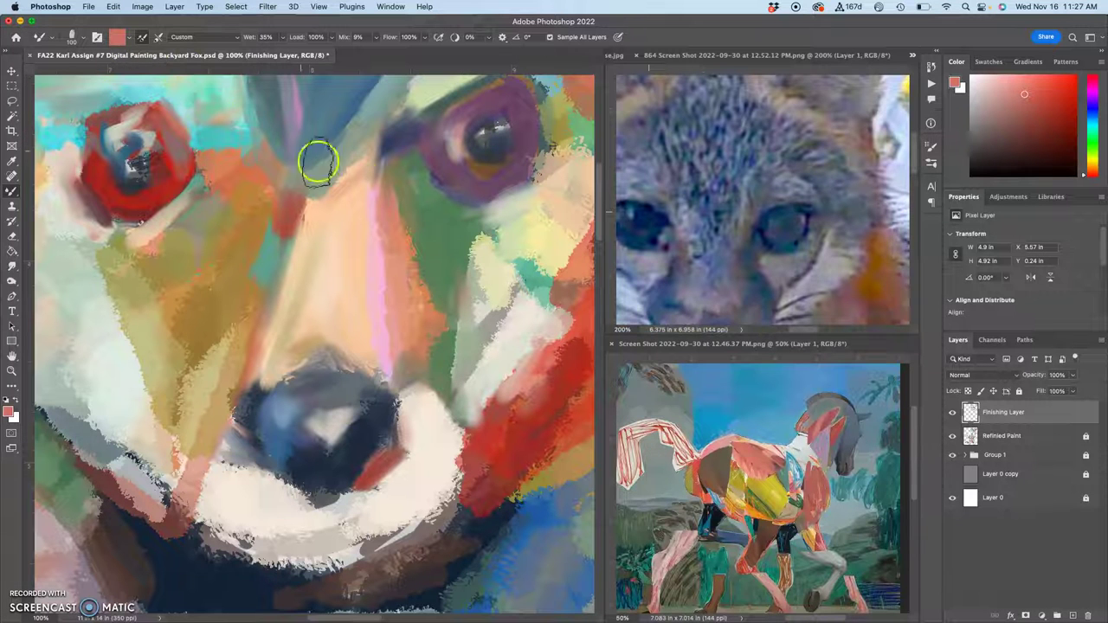
- Sample khaki and smooth the olive cheek facet below the red eye with blending strokes
mouse_move(172, 353)
left_mouse_down()
mouse_move(177, 417)
mouse_move(197, 360)
mouse_move(224, 334)
mouse_move(215, 360)
mouse_move(238, 317)
mouse_move(204, 382)
left_mouse_up()
left_click(204, 383, "alt")
mouse_move(207, 426)
left_mouse_down()
mouse_move(185, 464)
mouse_move(156, 468)
left_mouse_up()
mouse_move(106, 344)
left_mouse_down()
mouse_move(92, 280)
mouse_move(146, 404)
mouse_move(173, 199)
mouse_move(269, 219)
left_mouse_up()
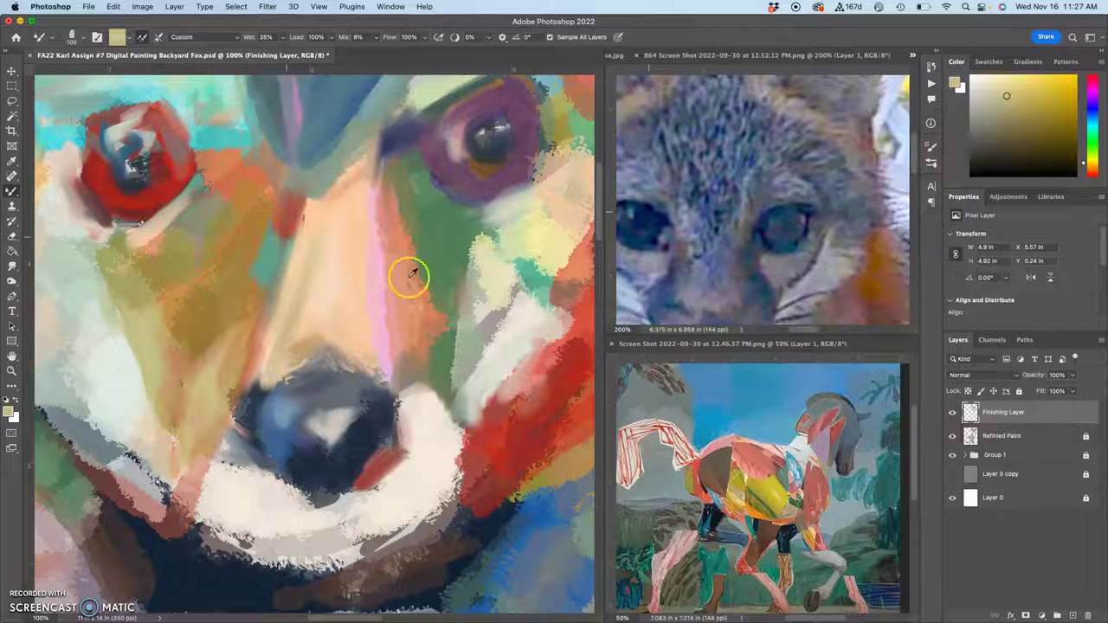
- Sample navy from the nose and steel blue from the forehead, and blend them through the blue forehead wedge
left_click(380, 414, "alt")
mouse_move(225, 275)
left_mouse_down()
mouse_move(232, 245)
mouse_move(287, 143)
mouse_move(327, 137)
left_mouse_up()
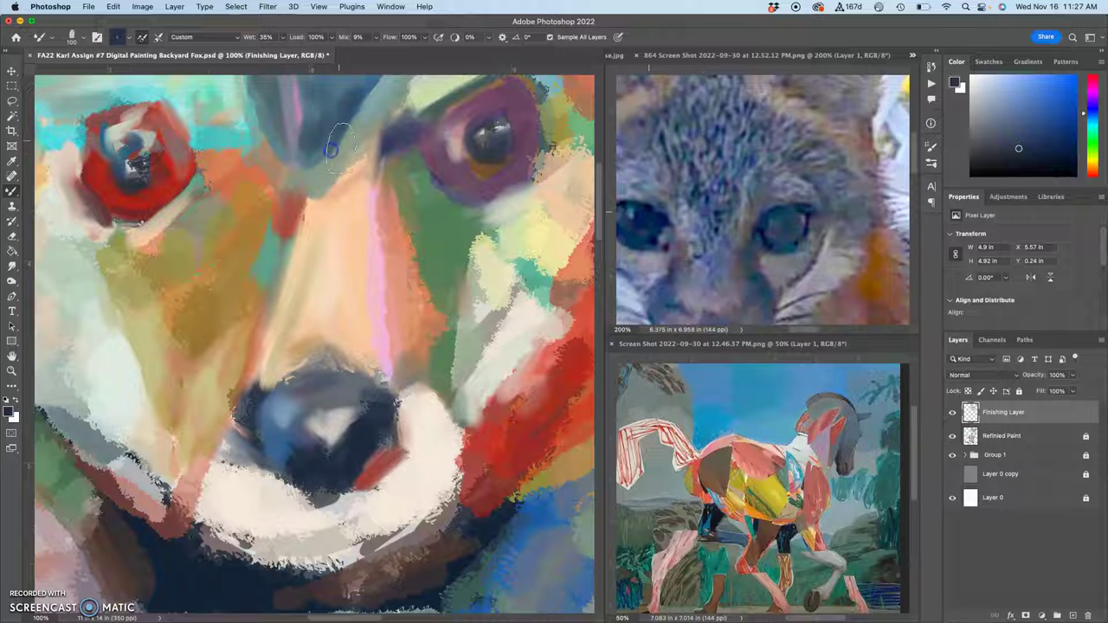
mouse_move(356, 180)
left_mouse_down()
mouse_move(308, 376)
mouse_move(311, 411)
left_mouse_up()
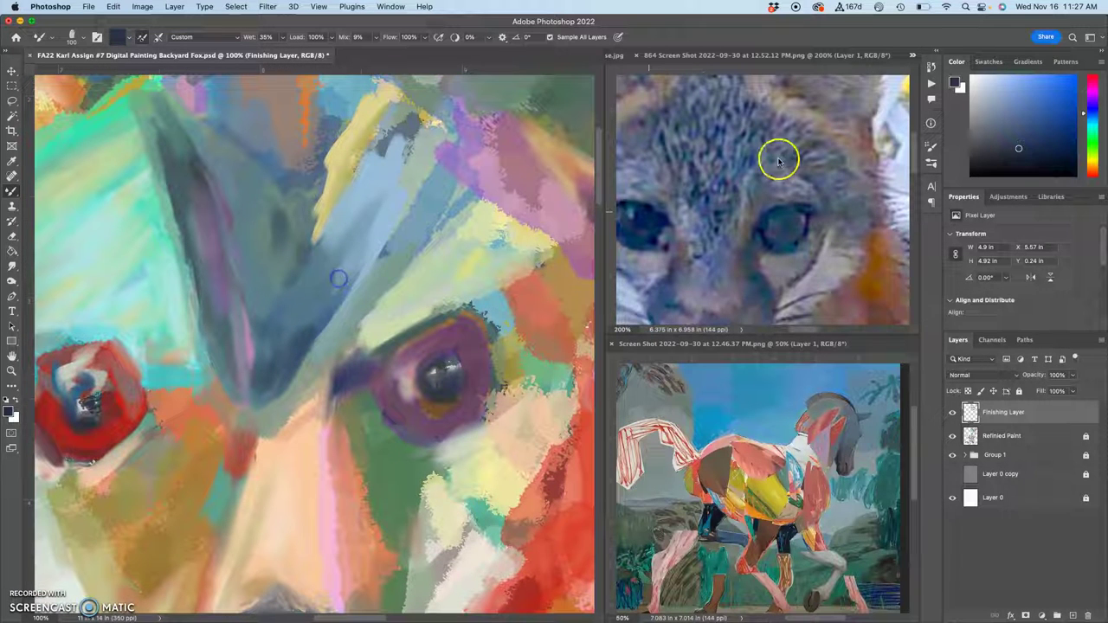
left_click(316, 259, "alt")
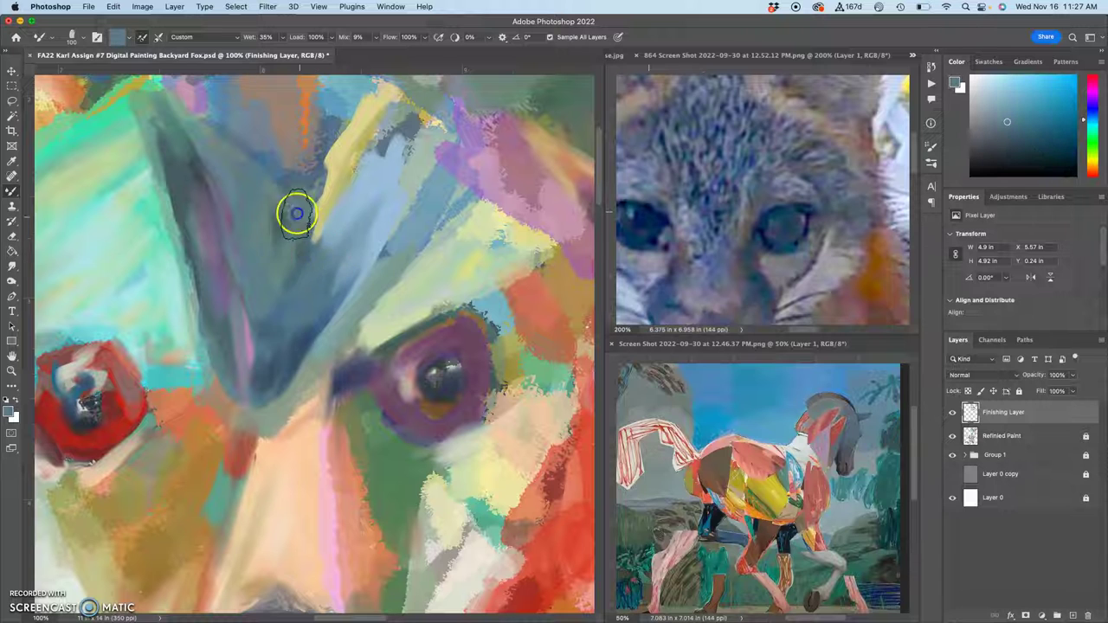
mouse_move(282, 232)
left_mouse_down()
mouse_move(262, 256)
mouse_move(248, 230)
left_mouse_up()
left_click_drag(249, 181, 266, 242)
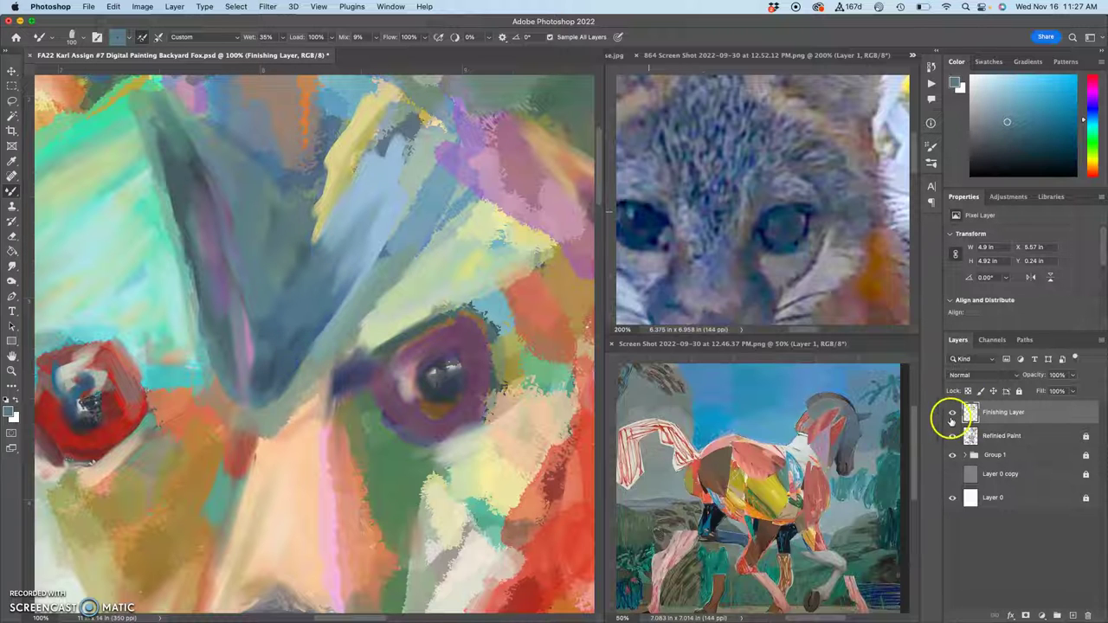
- Compare the painting with the Finishing Layer and Refinied Paint layer hidden, show both again, and examine the whole fox
left_click(952, 413)
left_click(952, 436)
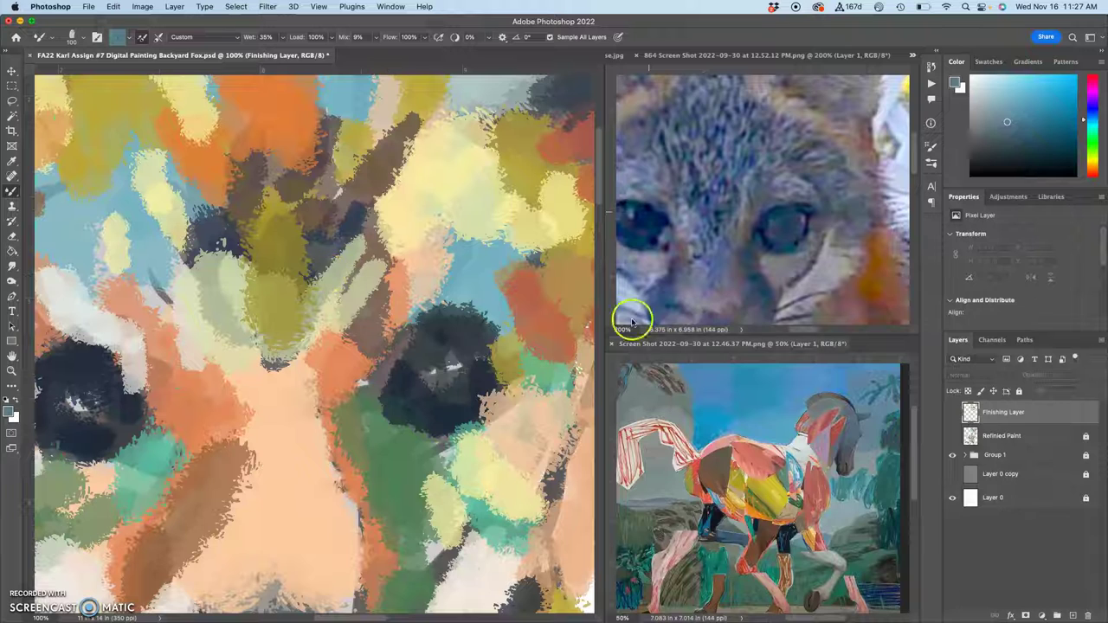
left_click(952, 436)
left_click(952, 413)
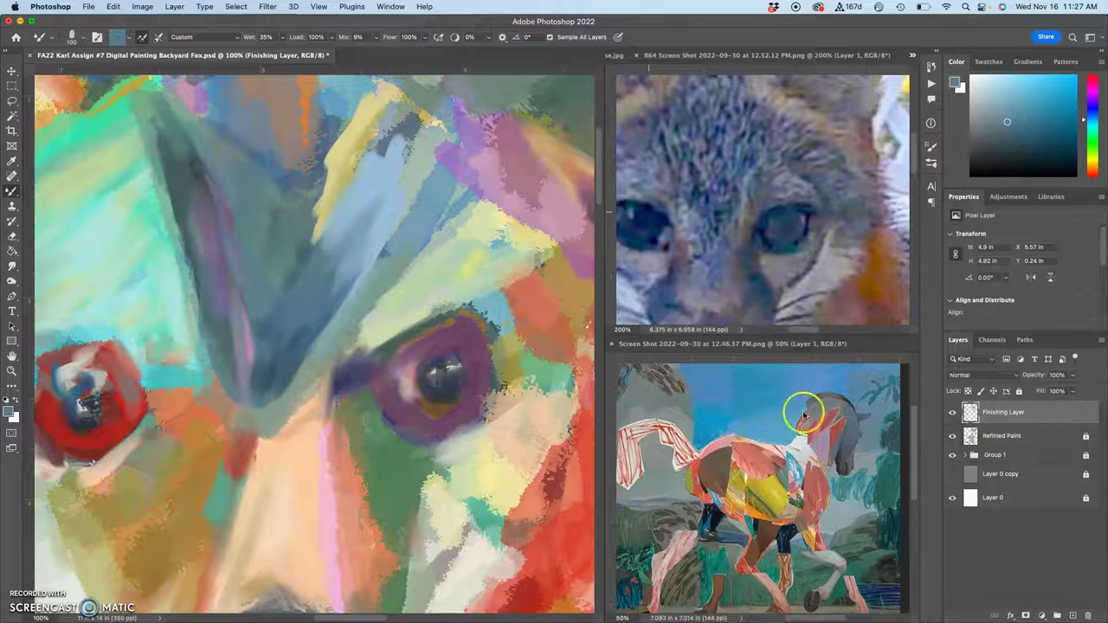
scroll(381, 354, "down", 3)
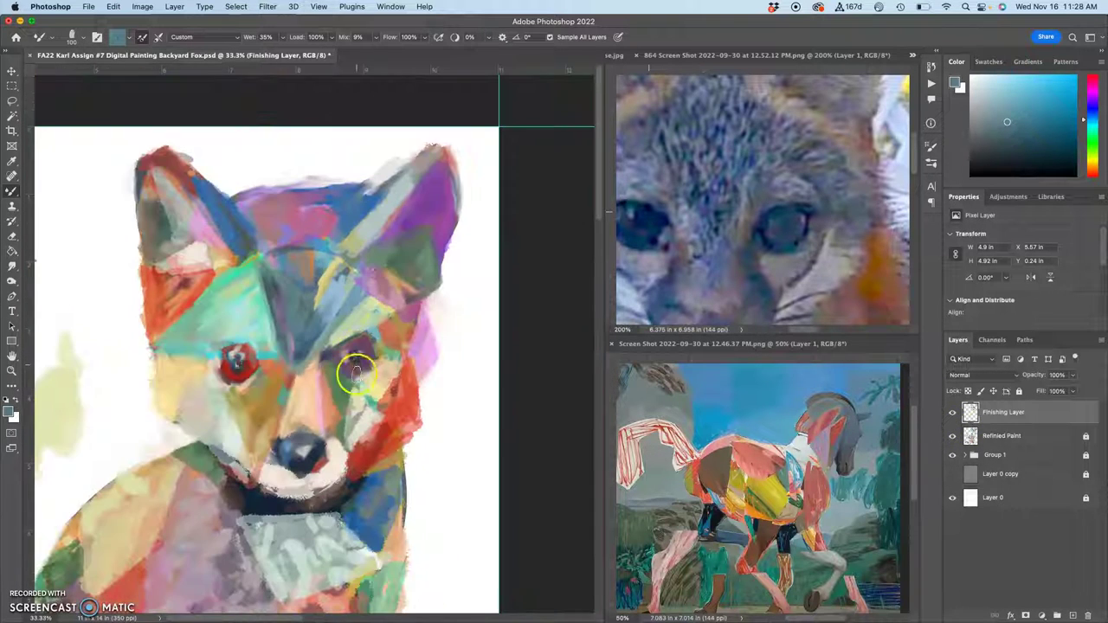
left_click_drag(357, 382, 419, 241)
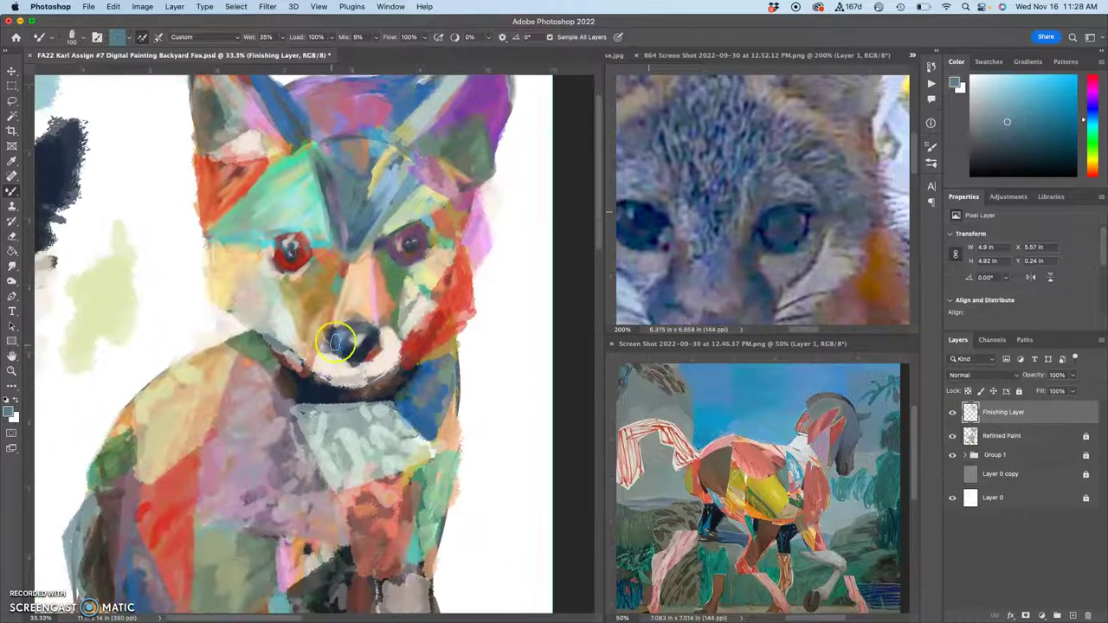
- Blend steel blue into the nose's edge and sampled off-white tones through the white muzzle below the nose
scroll(350, 322, "up", 3)
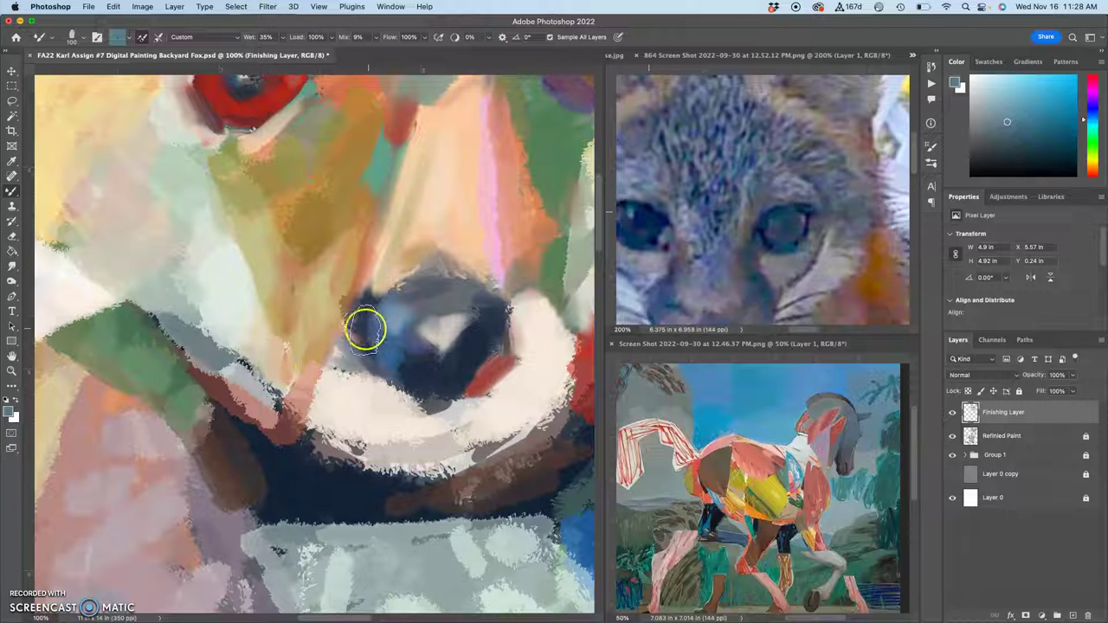
mouse_move(349, 331)
left_mouse_down()
mouse_move(380, 344)
mouse_move(383, 393)
left_mouse_up()
left_click(385, 419, "alt")
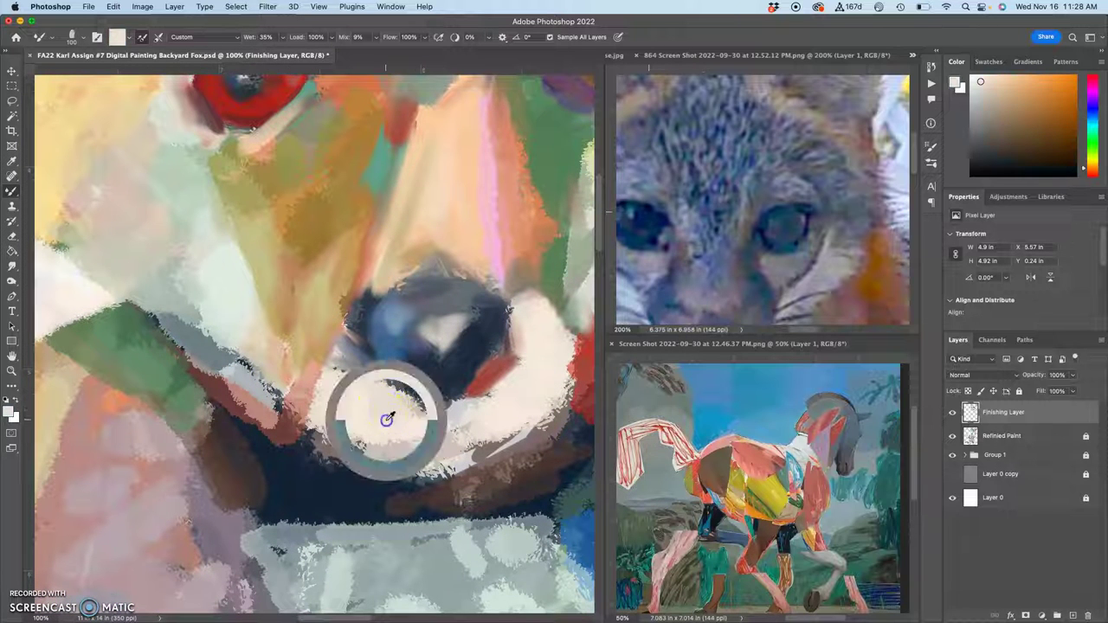
left_click(452, 413, "alt")
mouse_move(368, 386)
left_mouse_down()
mouse_move(339, 360)
mouse_move(364, 389)
left_mouse_up()
mouse_move(298, 406)
left_mouse_down()
mouse_move(355, 450)
mouse_move(337, 455)
mouse_move(359, 465)
mouse_move(472, 457)
mouse_move(520, 419)
mouse_move(440, 426)
left_mouse_up()
- Smooth the muzzle beside the nose and blend a sampled pale grey-green from the cheek facet to the muzzle's corner
mouse_move(536, 333)
left_mouse_down()
mouse_move(510, 346)
mouse_move(530, 308)
mouse_move(580, 348)
mouse_move(545, 417)
mouse_move(502, 415)
mouse_move(469, 279)
left_mouse_up()
mouse_move(219, 322)
left_mouse_down()
mouse_move(227, 356)
mouse_move(215, 335)
left_mouse_up()
left_click(228, 302, "alt")
left_click_drag(217, 284, 289, 404)
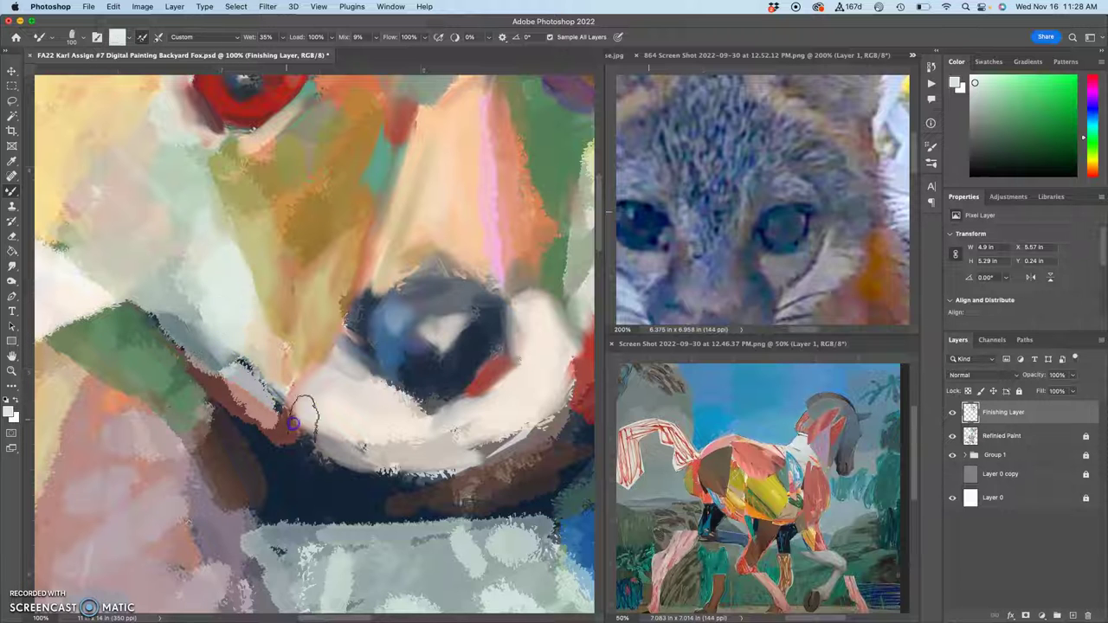
- Sample dark slate from the nose's edge and switch from the Mixer Brush to the Smudge Tool
left_click(351, 318, "alt")
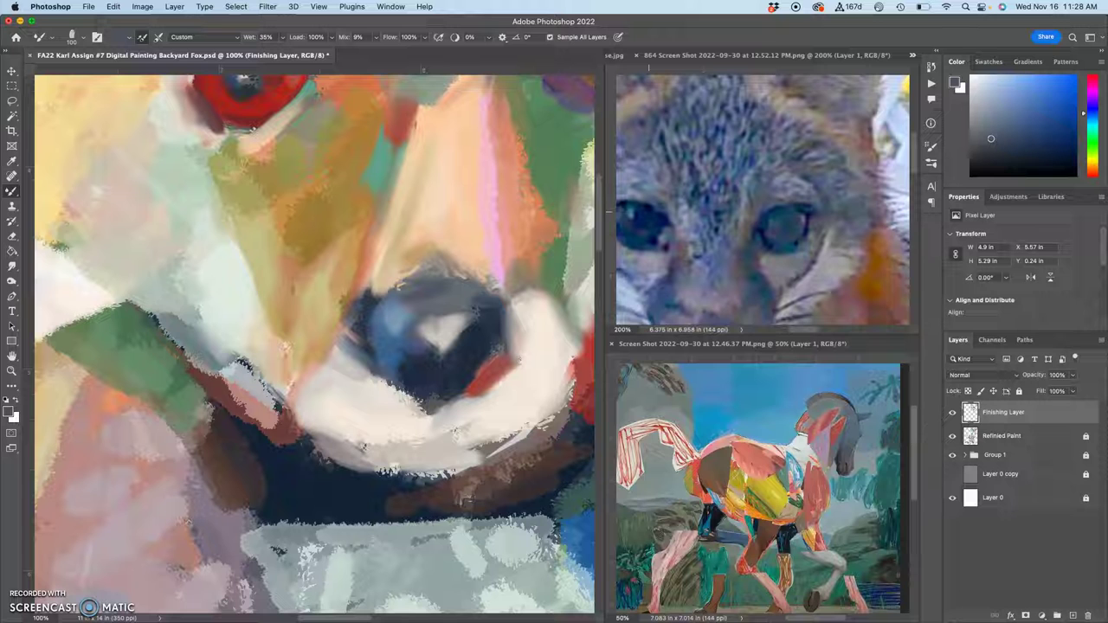
left_click(11, 267)
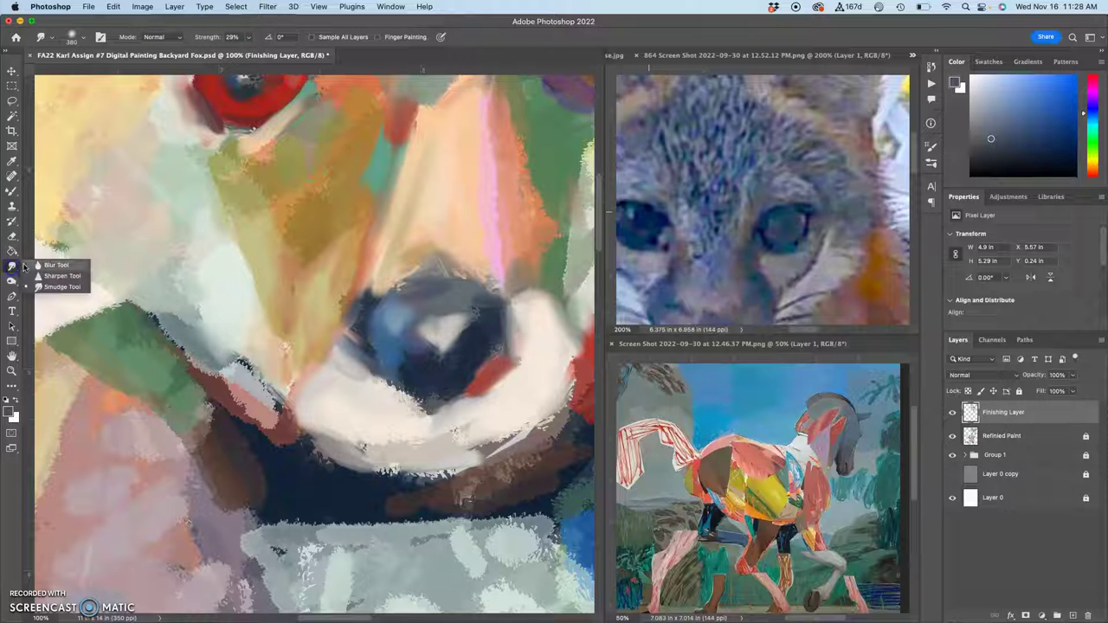
left_click(45, 288)
left_click(49, 288)
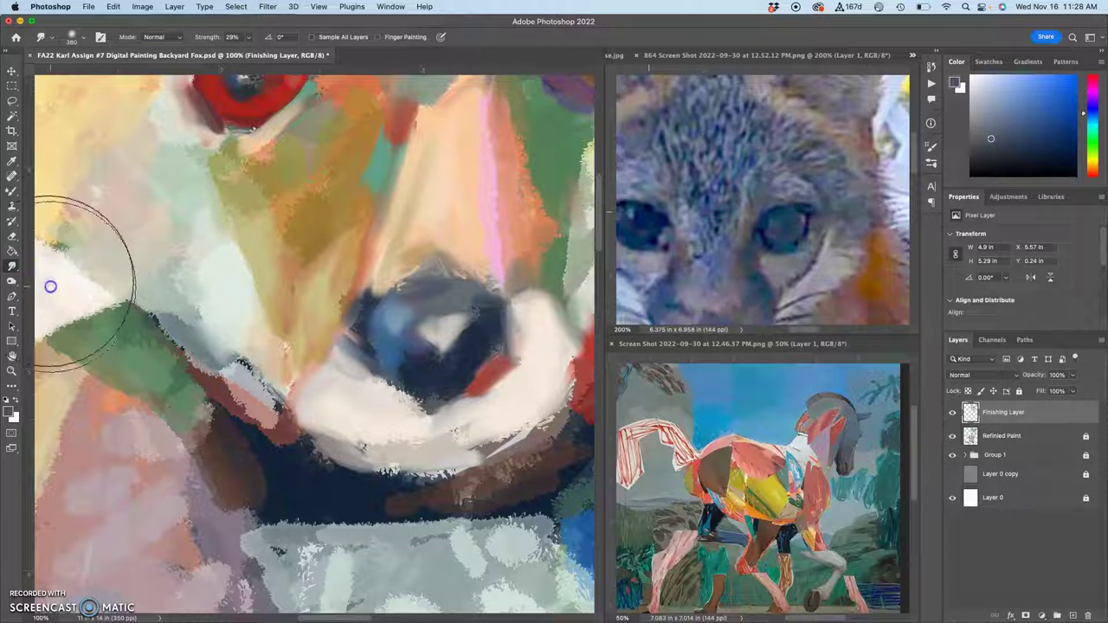
- Try to smudge the nose and muzzle edges on the Finishing Layer, and undo the strokes
left_click_drag(412, 298, 405, 302)
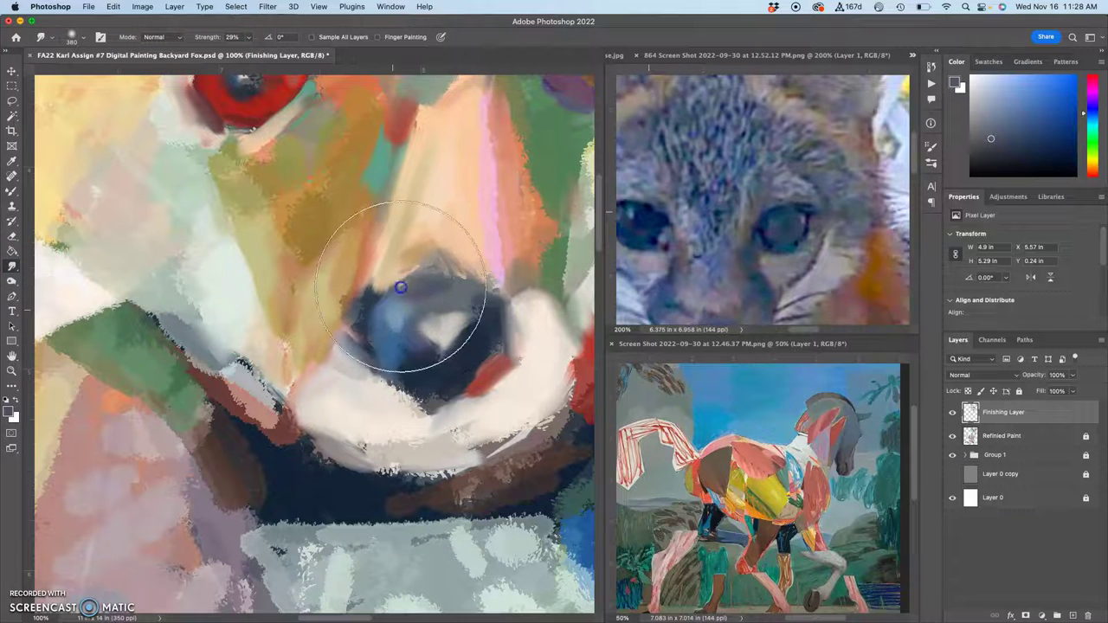
mouse_move(401, 285)
left_mouse_down()
mouse_move(396, 340)
mouse_move(378, 276)
mouse_move(357, 257)
mouse_move(342, 300)
mouse_move(379, 316)
mouse_move(362, 306)
mouse_move(210, 424)
mouse_move(285, 398)
left_mouse_up()
key("super+z")
key("super+z")
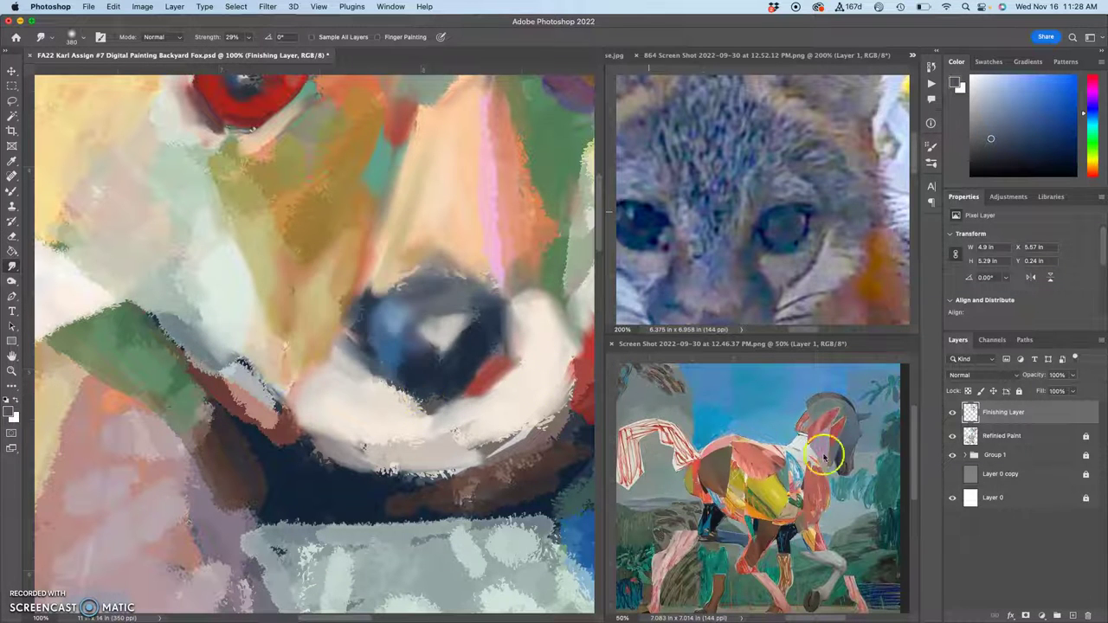
- Unlock and duplicate the Refinied Paint layer, lock the original again and select the copy
left_click(1002, 437)
left_click(1018, 394)
key("super+j")
left_click(969, 444)
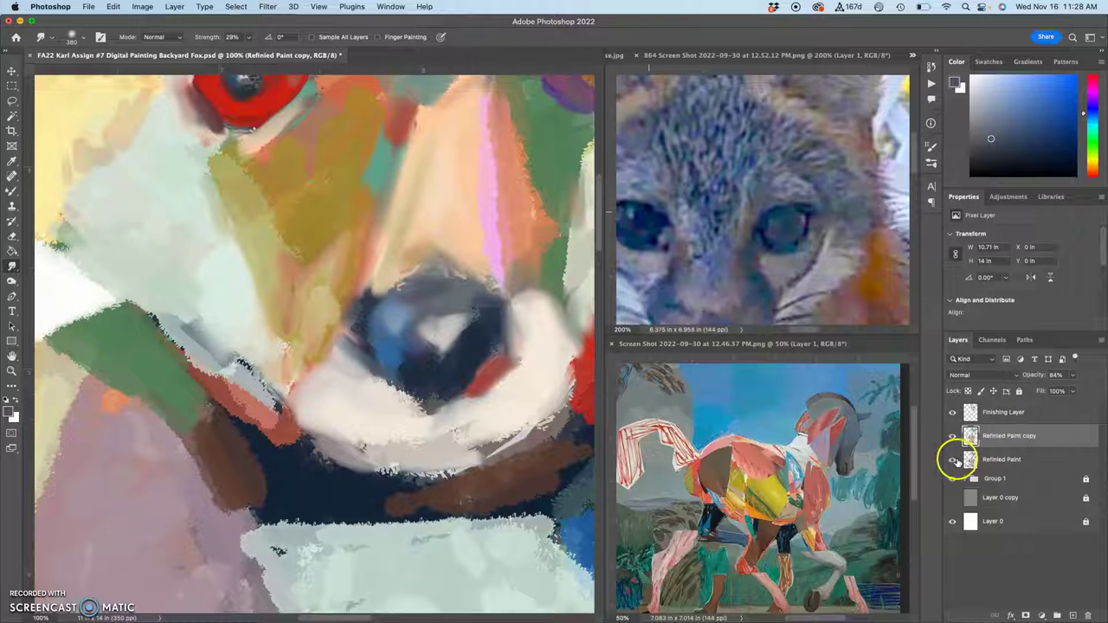
left_click(1013, 460)
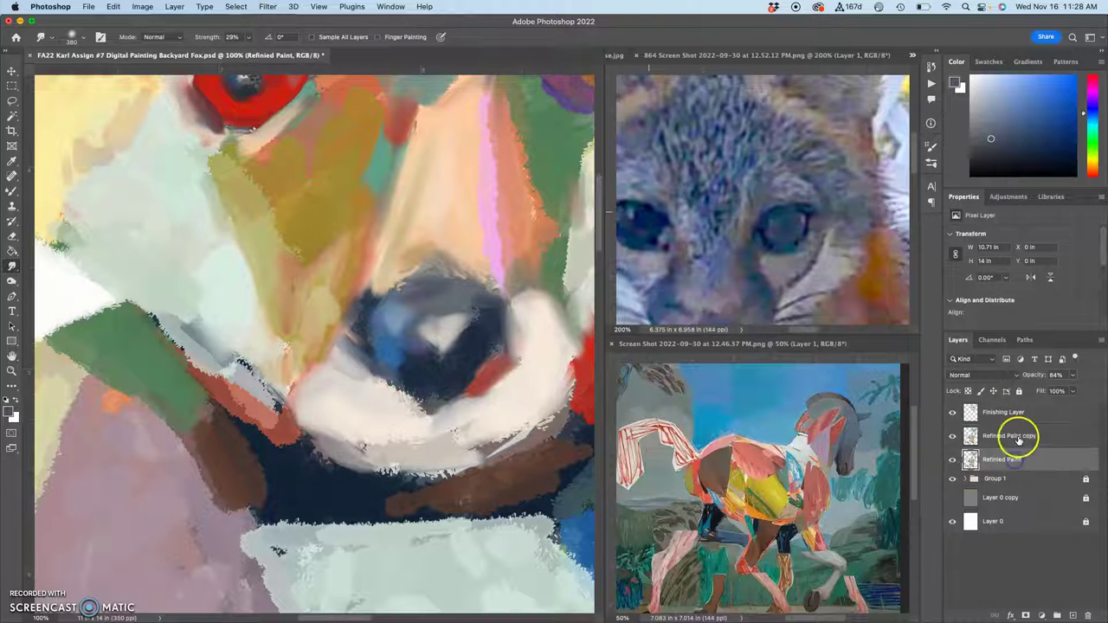
left_click(1021, 393)
left_click(1013, 435)
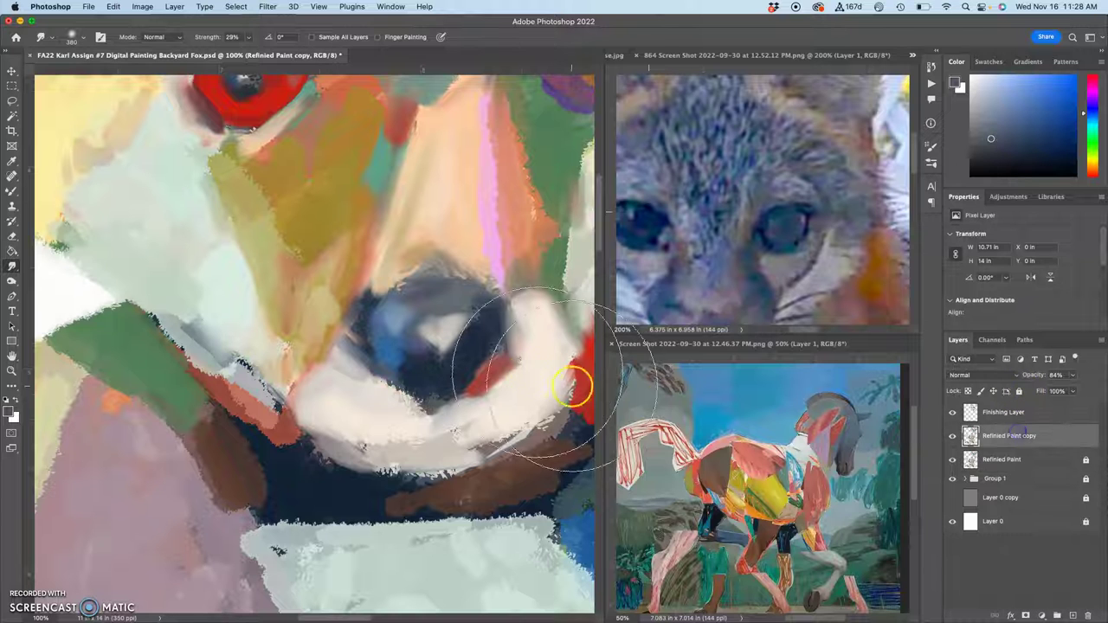
- Smudge the shoulder and chest facet edges on the Refinied Paint copy, with the original Refinied Paint layer hidden
mouse_move(288, 494)
left_mouse_down()
mouse_move(227, 502)
mouse_move(257, 510)
mouse_move(200, 472)
mouse_move(182, 445)
mouse_move(119, 417)
mouse_move(88, 426)
mouse_move(93, 387)
mouse_move(129, 326)
left_mouse_up()
key("super+minus")
left_click(264, 406)
left_click_drag(265, 398, 364, 303)
left_click(1000, 448)
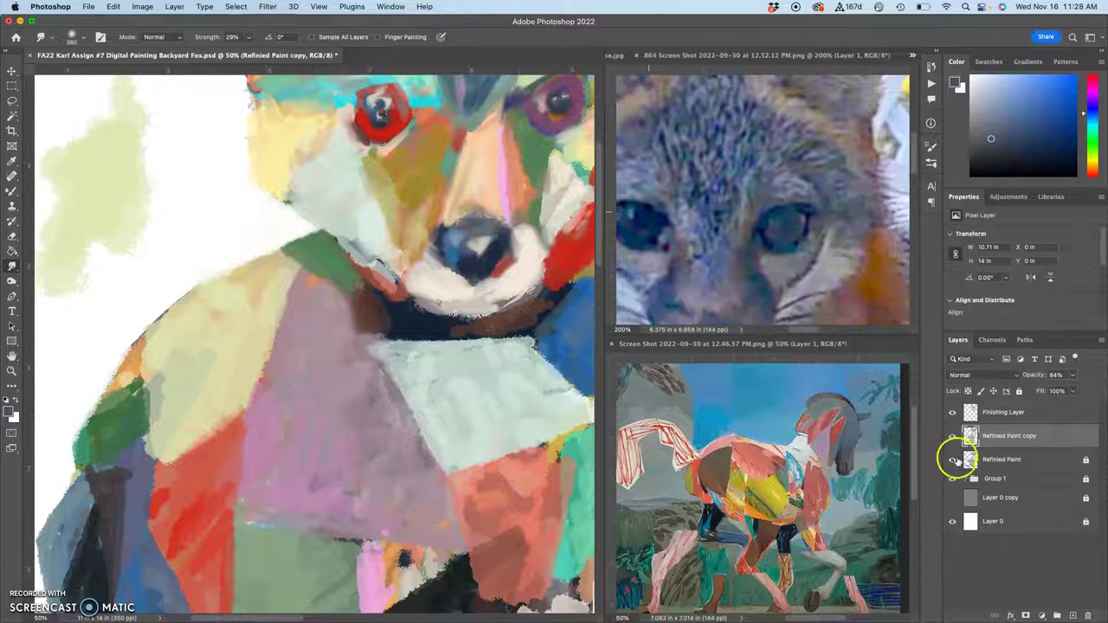
left_click(954, 460)
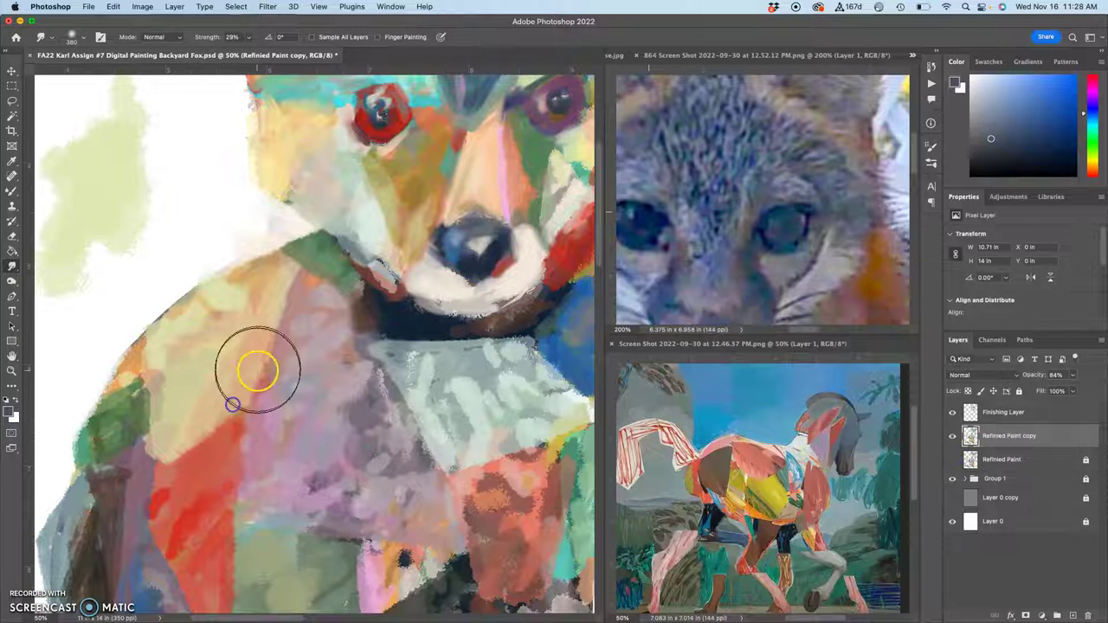
mouse_move(259, 361)
left_mouse_down()
mouse_move(285, 309)
mouse_move(265, 323)
left_mouse_up()
mouse_move(432, 373)
left_mouse_down()
mouse_move(488, 372)
mouse_move(438, 383)
mouse_move(444, 421)
mouse_move(405, 449)
mouse_move(408, 465)
mouse_move(427, 463)
mouse_move(435, 478)
mouse_move(441, 523)
mouse_move(421, 556)
mouse_move(343, 546)
mouse_move(338, 470)
left_mouse_up()
- Smudge the facet edges across the fox's forehead, cheeks and muzzle on the Refinied Paint copy
left_click_drag(450, 225, 394, 405)
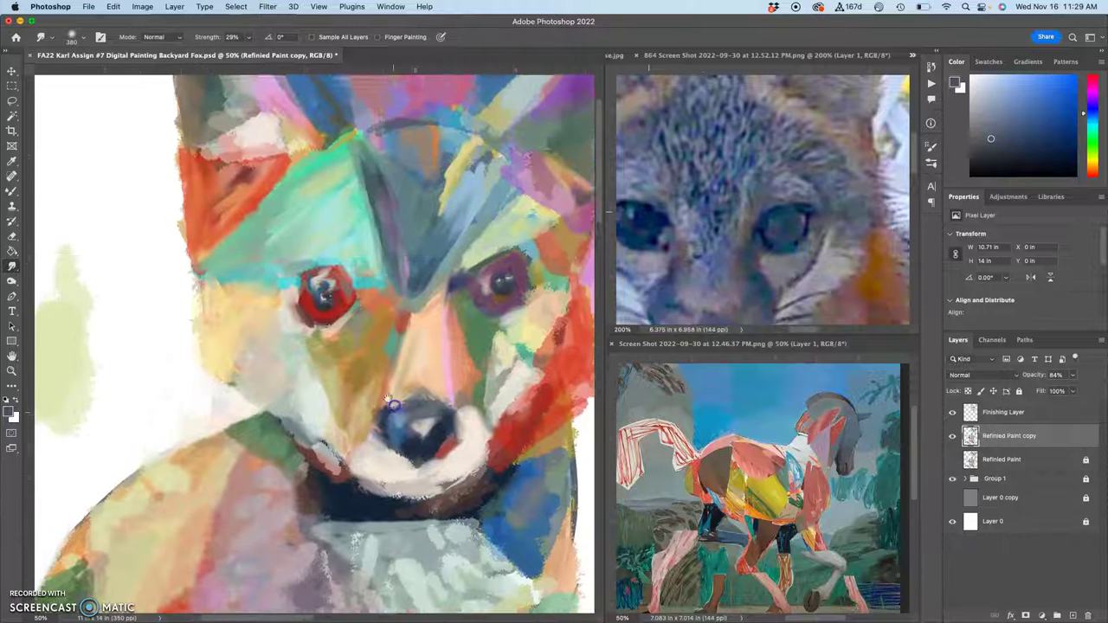
left_click_drag(267, 225, 317, 352)
left_click_drag(262, 290, 303, 309)
mouse_move(306, 209)
left_mouse_down()
mouse_move(271, 170)
mouse_move(324, 223)
mouse_move(371, 238)
mouse_move(439, 234)
mouse_move(494, 269)
mouse_move(475, 307)
mouse_move(464, 391)
mouse_move(519, 352)
mouse_move(508, 426)
left_mouse_up()
left_click_drag(473, 481, 366, 394)
left_click_drag(491, 400, 510, 373)
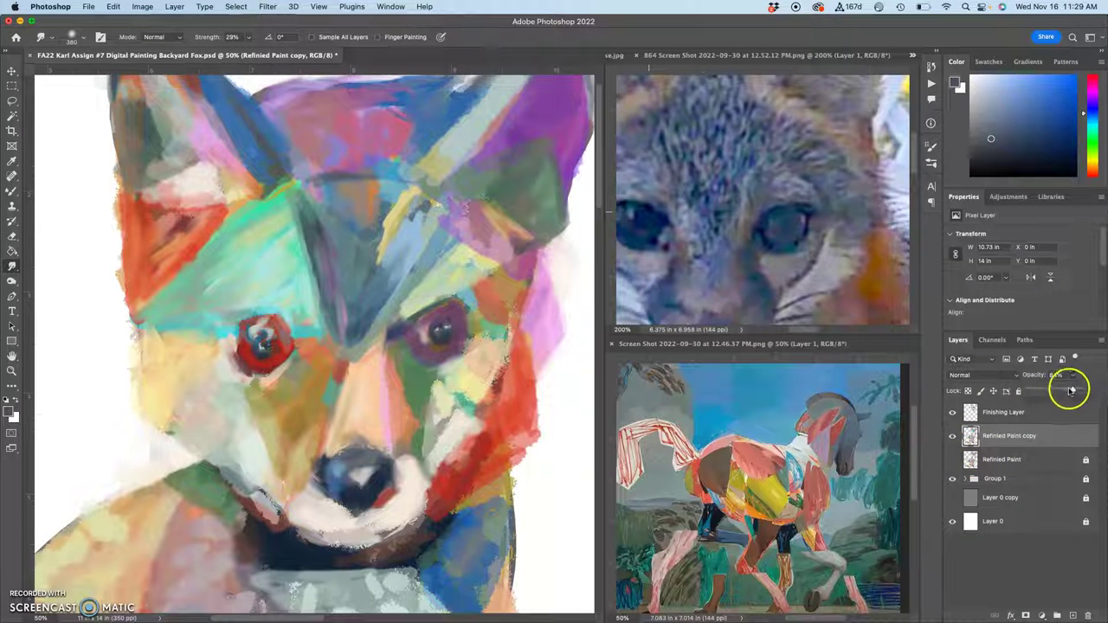
- Set the Refinied Paint copy's opacity to 100%, hide the Finishing Layer and smudge around the red eye
left_click(952, 412)
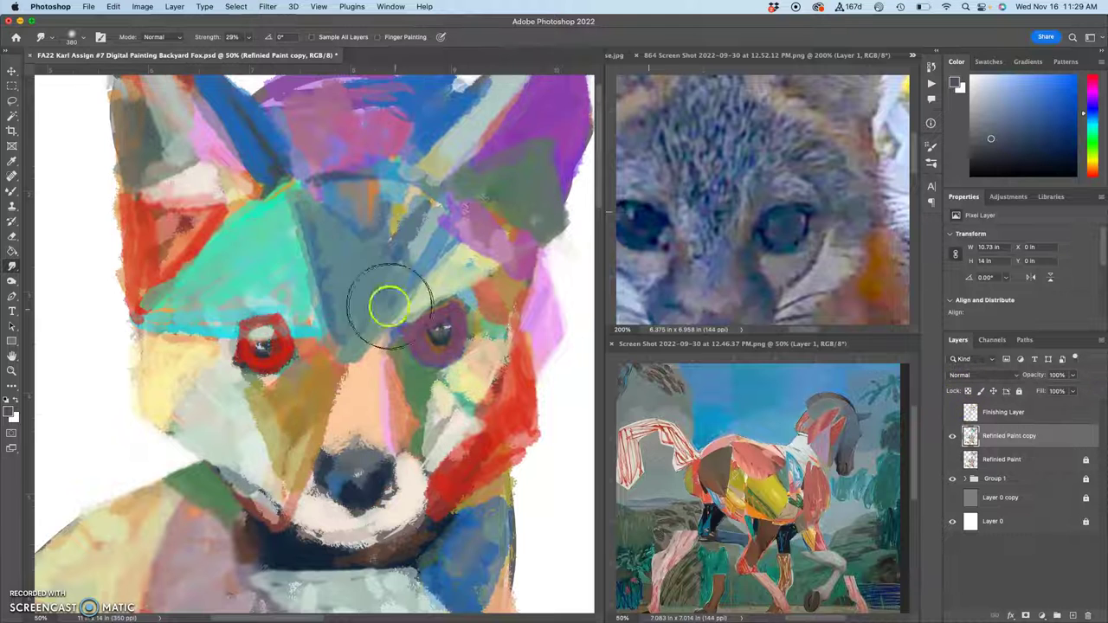
left_click(272, 320)
left_click_drag(273, 320, 268, 332)
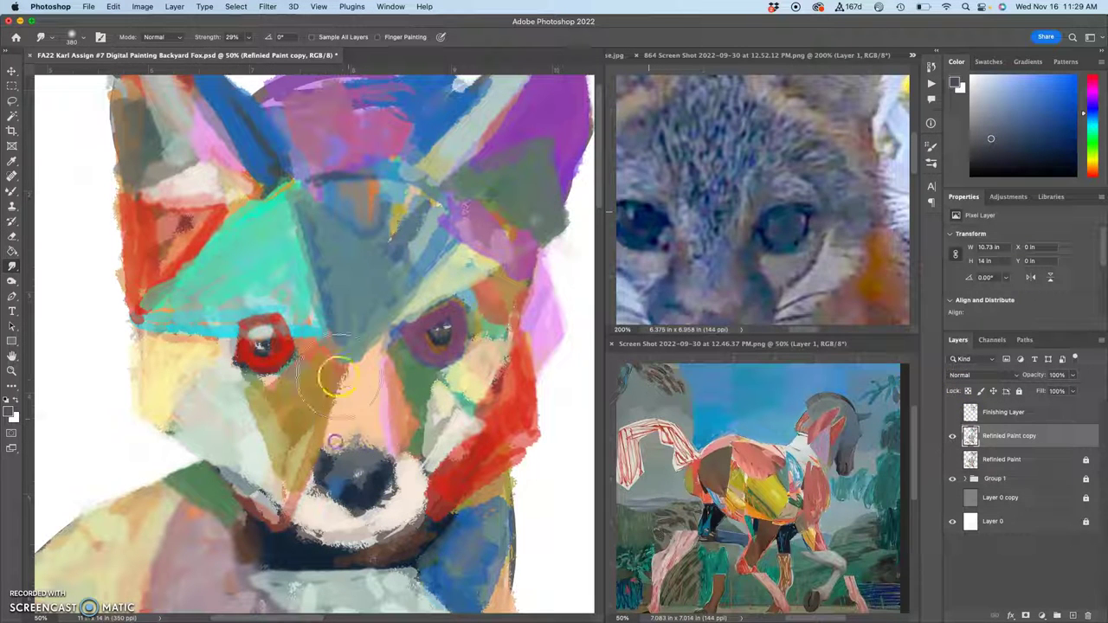
- Smudge the facet edges from the muzzle down the chest to the turquoise and black leg wedges
scroll(354, 467, "down", 5)
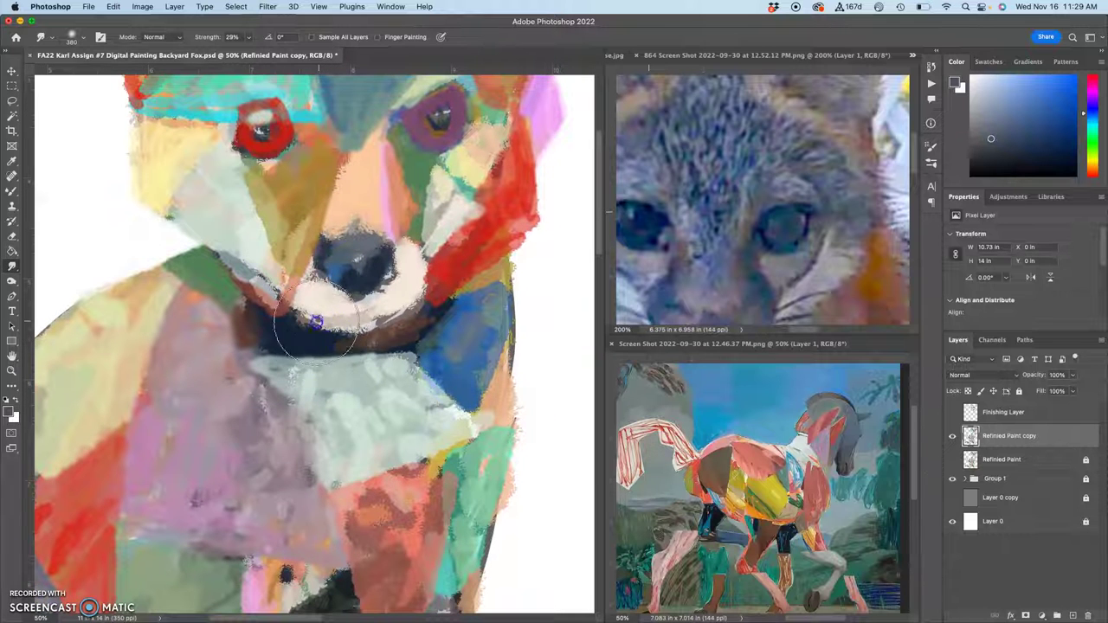
scroll(390, 363, "down", 2)
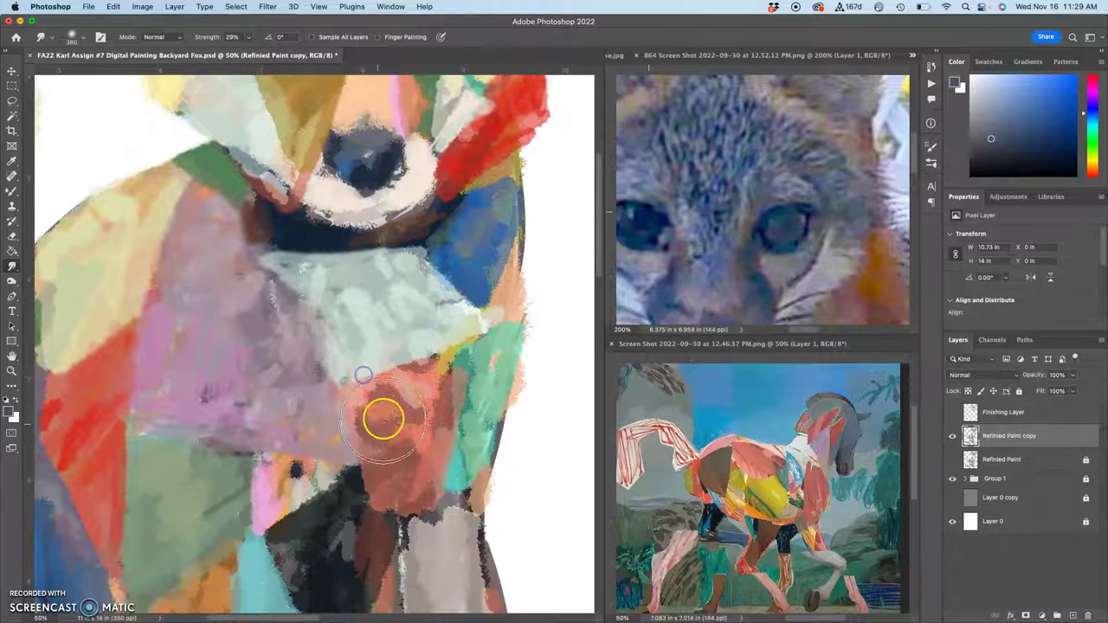
scroll(398, 389, "down", 4)
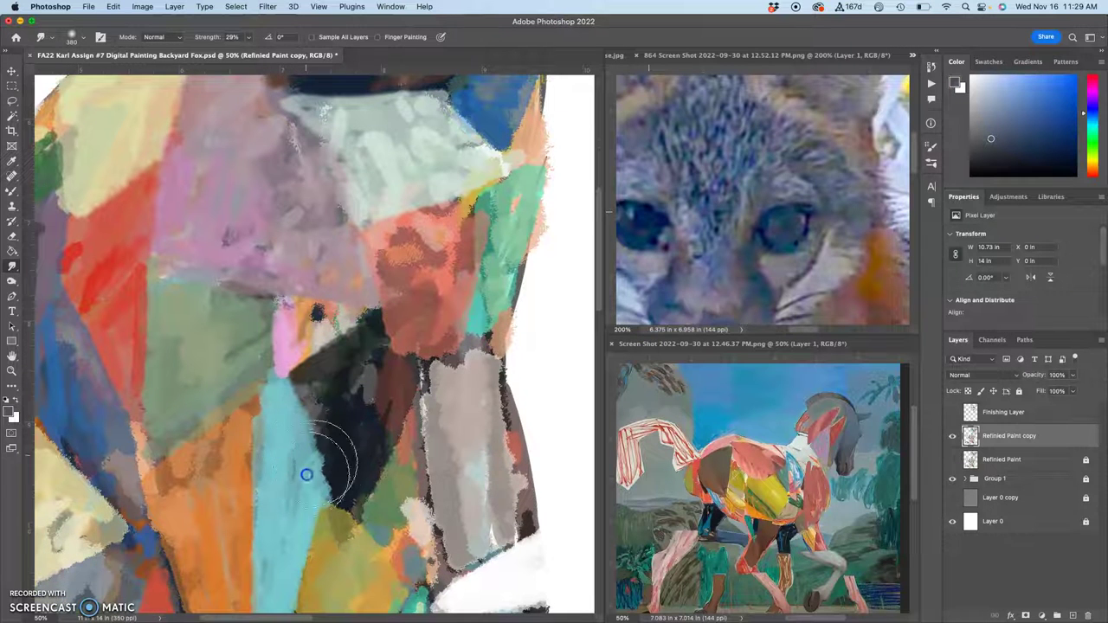
left_click_drag(305, 477, 330, 455)
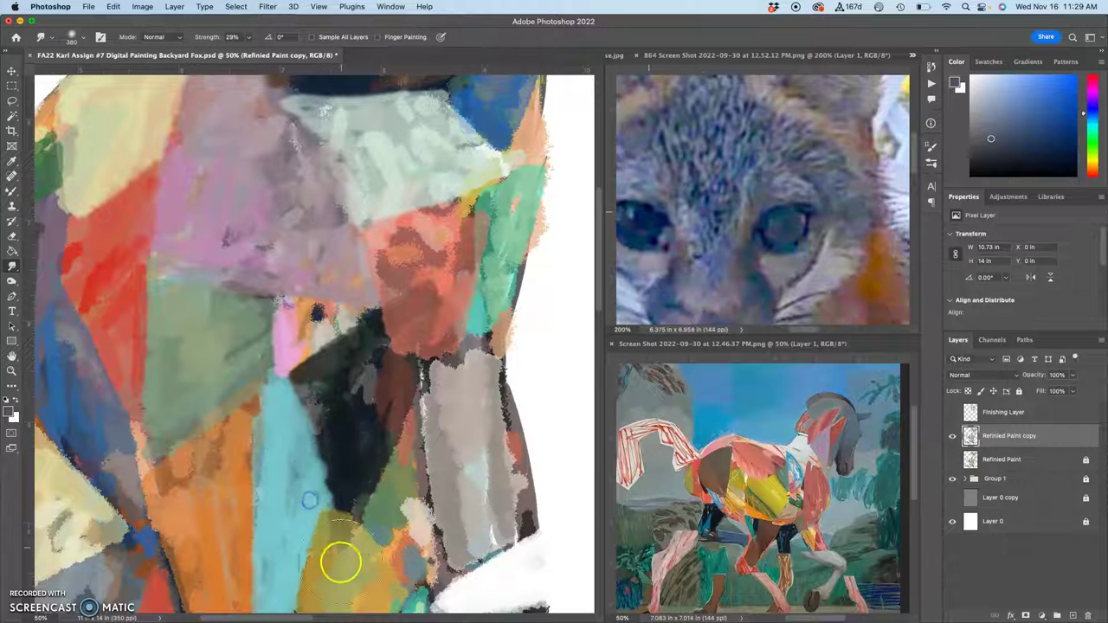
- Smudge the cream, slate blue and orange facets of the fox's lower body and legs
scroll(339, 563, "down", 4)
mouse_move(292, 499)
left_mouse_down()
mouse_move(325, 454)
mouse_move(338, 488)
mouse_move(340, 433)
mouse_move(354, 478)
mouse_move(368, 469)
mouse_move(331, 507)
left_mouse_up()
mouse_move(292, 538)
left_mouse_down()
mouse_move(234, 469)
mouse_move(193, 443)
left_mouse_up()
mouse_move(197, 404)
left_mouse_down()
mouse_move(201, 360)
mouse_move(176, 348)
mouse_move(166, 277)
mouse_move(156, 274)
mouse_move(162, 302)
mouse_move(179, 321)
mouse_move(128, 329)
mouse_move(77, 259)
mouse_move(80, 237)
mouse_move(140, 282)
mouse_move(245, 237)
left_mouse_up()
mouse_move(219, 294)
left_mouse_down()
mouse_move(185, 312)
mouse_move(240, 300)
mouse_move(205, 302)
mouse_move(142, 272)
mouse_move(185, 375)
mouse_move(153, 408)
mouse_move(294, 385)
left_mouse_up()
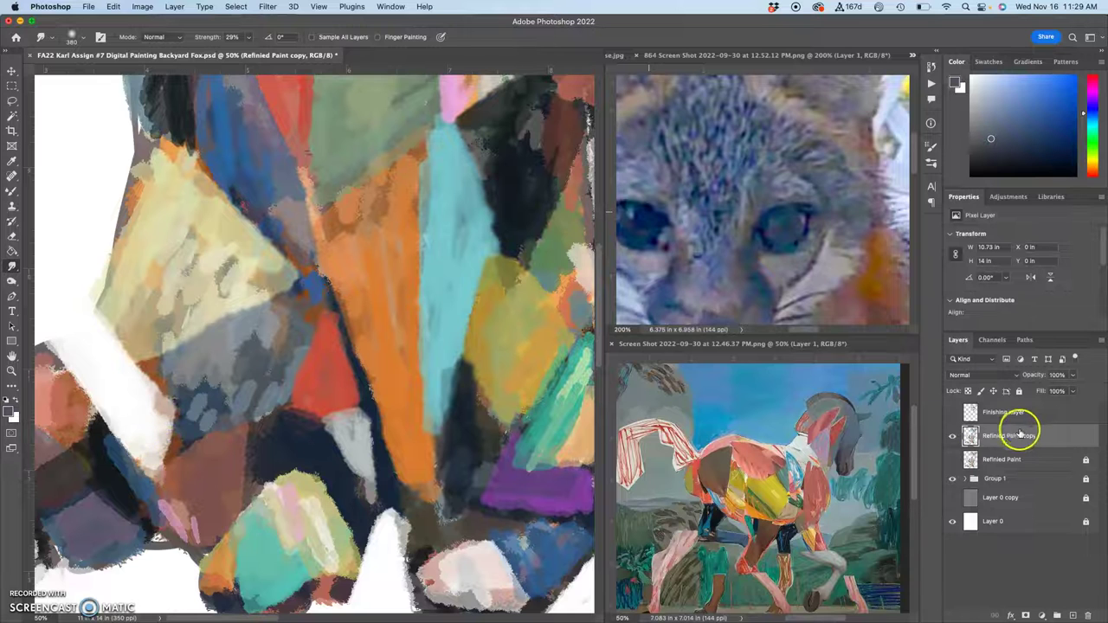
- Compare the painting with its paint layers toggled, leaving Group 1 hidden and the Finishing Layer shown
left_click(952, 478)
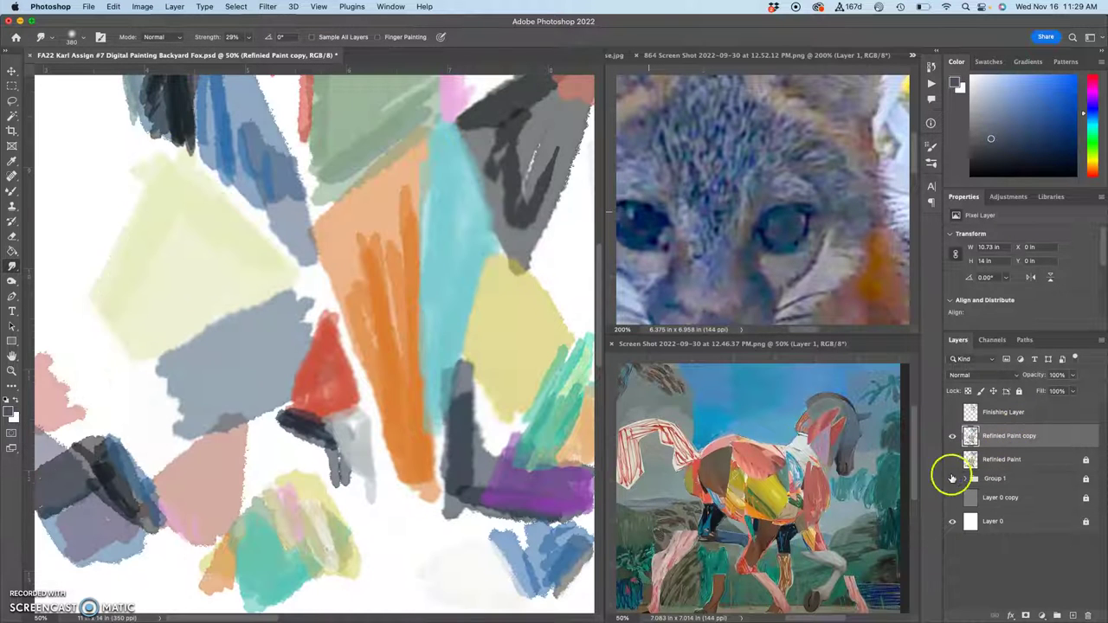
left_click_drag(215, 408, 199, 428)
left_click(953, 437)
left_click(953, 436)
left_click(953, 461)
left_click(953, 478)
left_click_drag(953, 478, 956, 473)
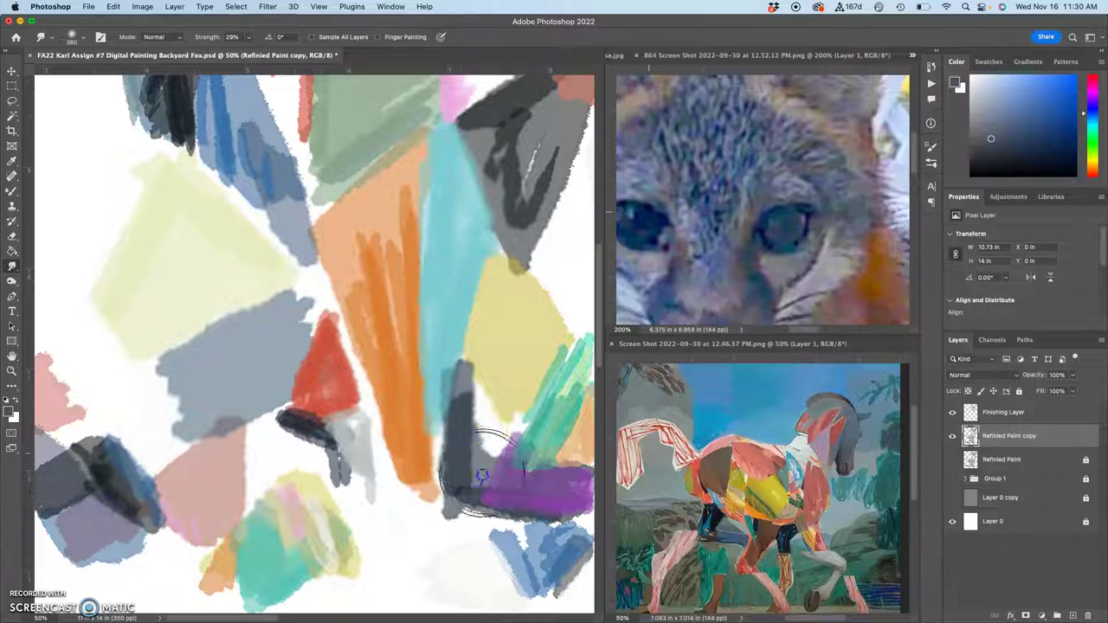
- Examine the fox's legs, chest and head for unpainted gaps with Group 1 hidden
scroll(519, 277, "right", 5)
scroll(520, 277, "down", 2)
left_click_drag(455, 289, 494, 512)
mouse_move(407, 221)
left_mouse_down()
mouse_move(430, 413)
mouse_move(348, 498)
left_mouse_up()
scroll(347, 498, "up", 4)
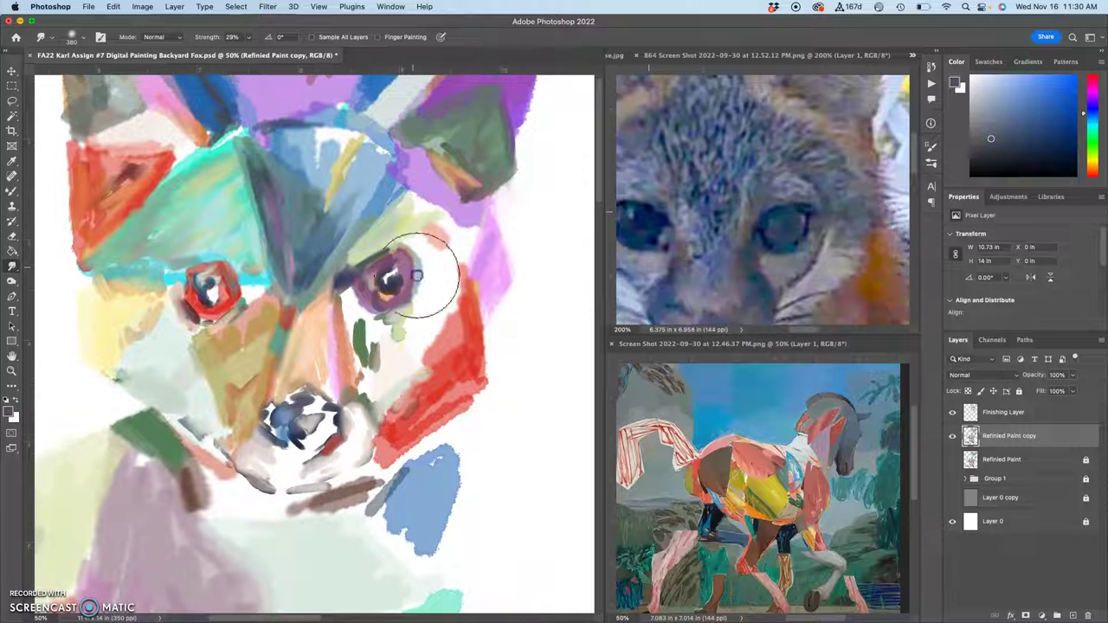
scroll(421, 285, "up", 5)
scroll(392, 238, "down", 2)
scroll(392, 238, "left", 1)
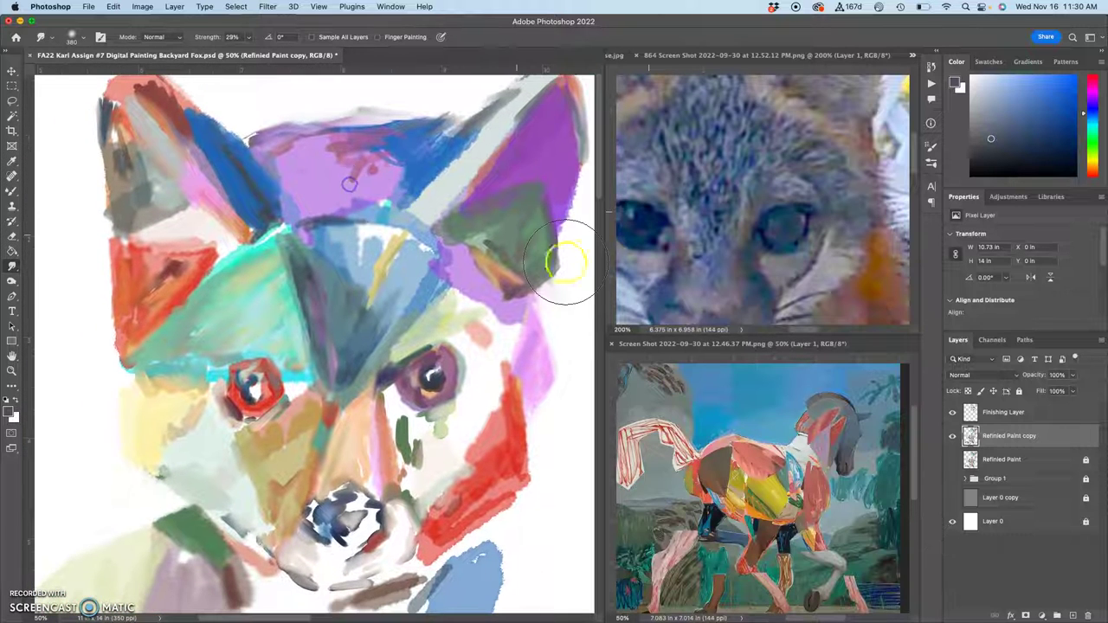